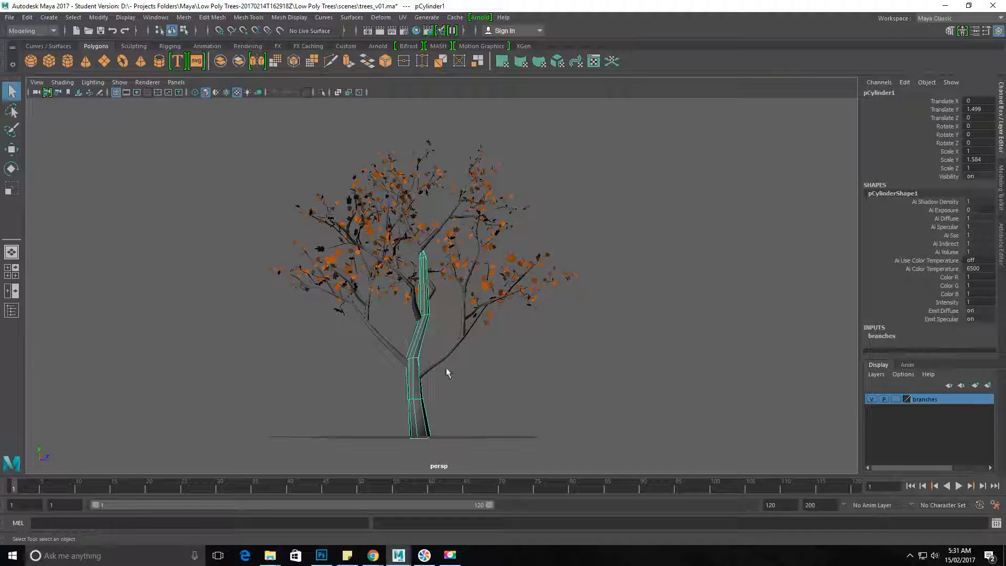
Examine how the finished tree is built by selecting its main trunk and the large lower branch in turn
{"action": "left_click", "coordinate": [391, 356]}
{"action": "left_click", "coordinate": [395, 347]}
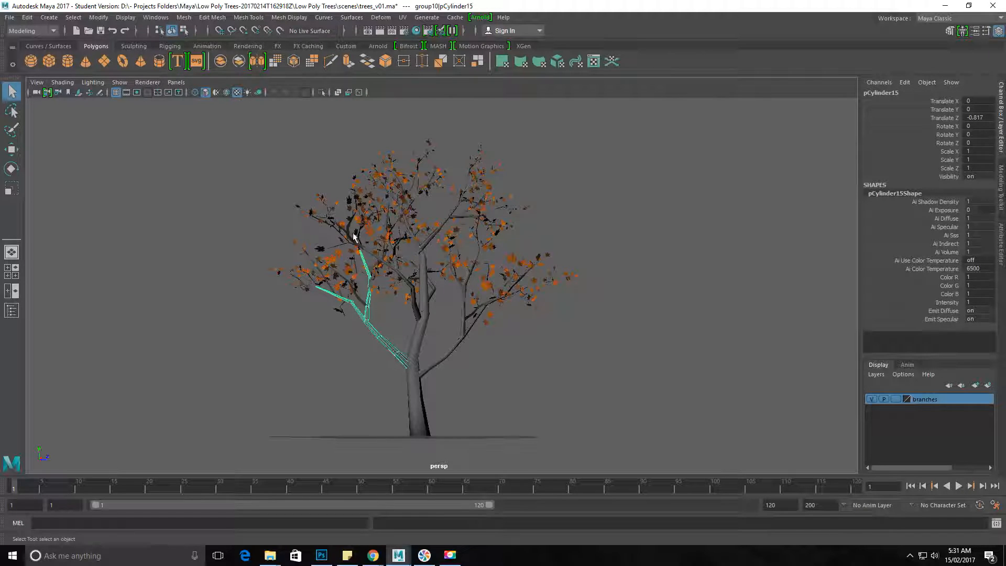
{"action": "left_click", "coordinate": [424, 422]}
{"action": "left_click", "coordinate": [405, 362]}
{"action": "left_click", "coordinate": [414, 304]}
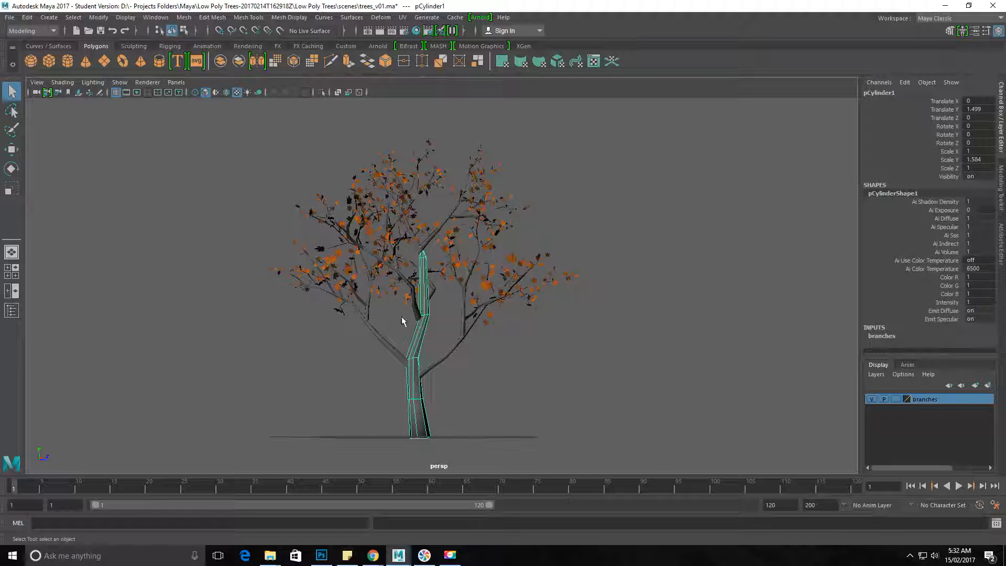
{"action": "left_click", "coordinate": [9, 18]}
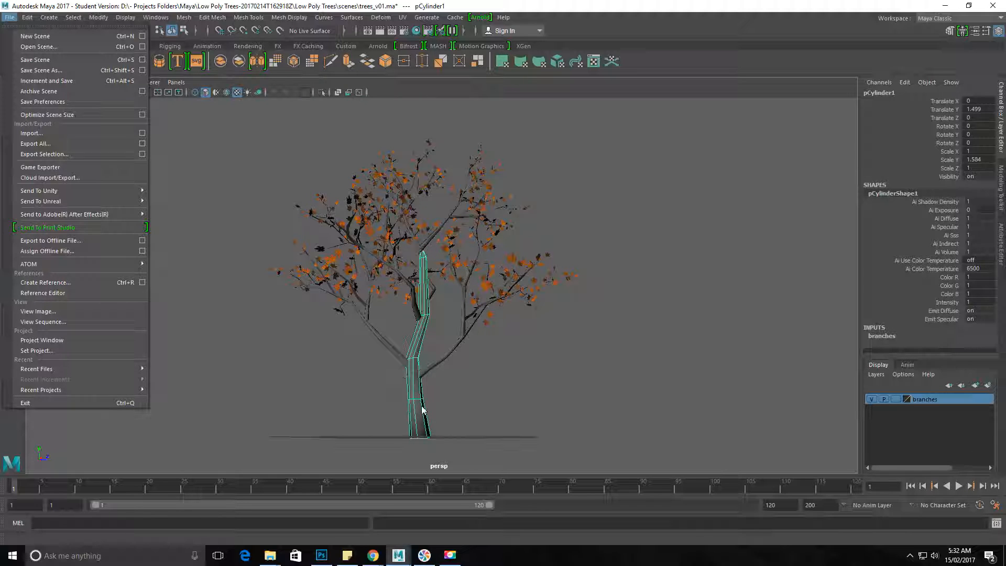
{"action": "left_click", "coordinate": [413, 363]}
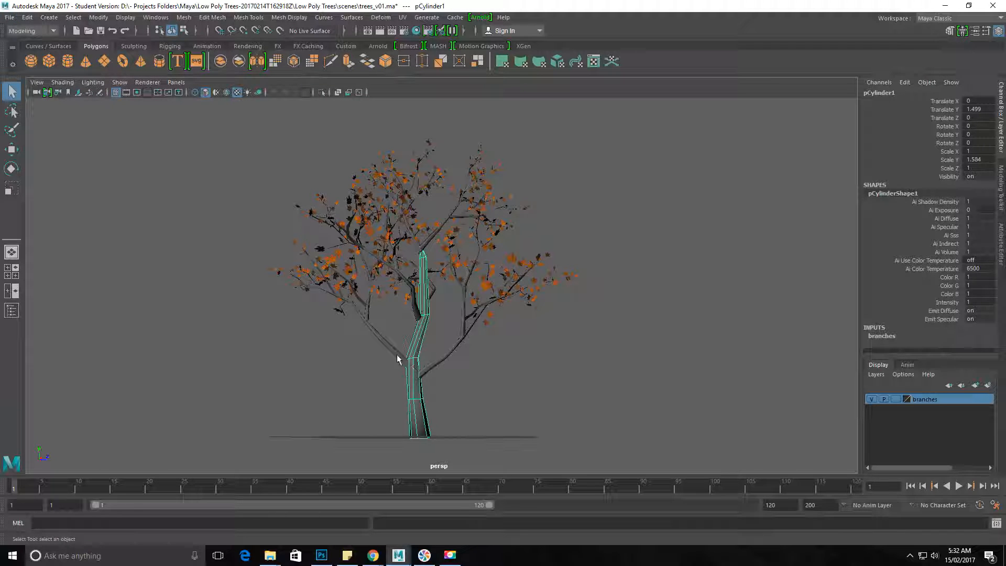
{"action": "left_click", "coordinate": [425, 362]}
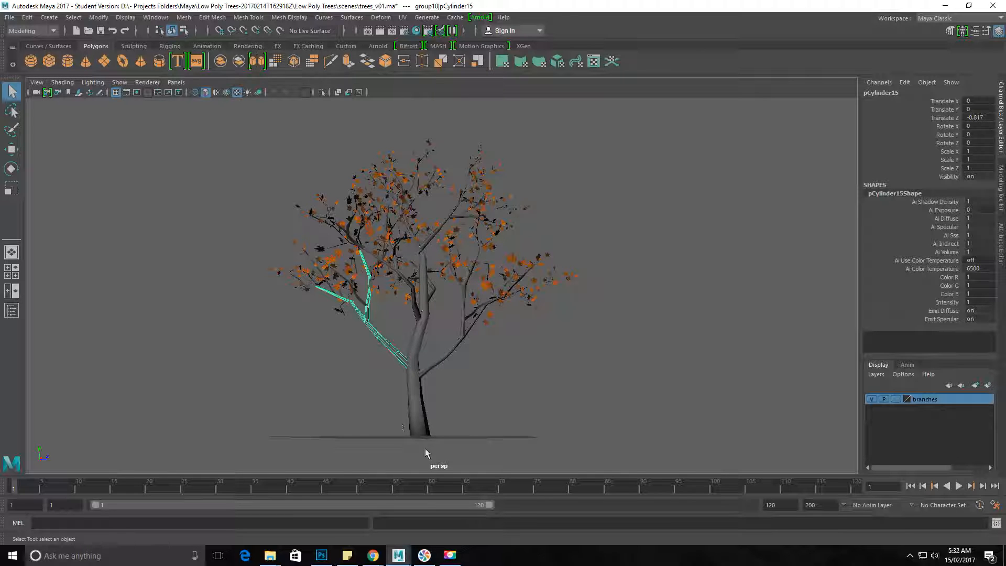
{"action": "left_click", "coordinate": [422, 433]}
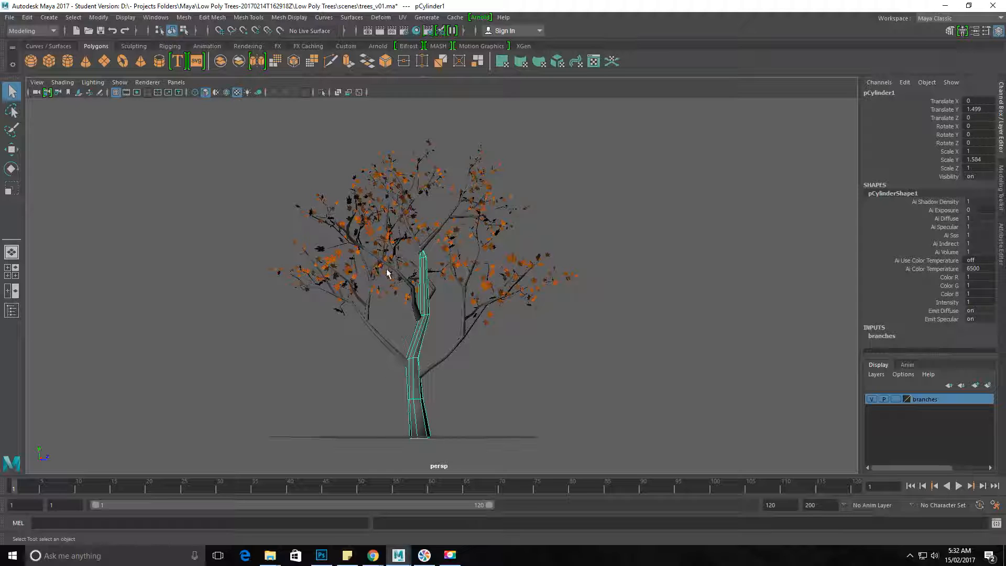
Start a new empty scene in place of the finished tree scene
{"action": "left_click", "coordinate": [10, 18]}
{"action": "mouse_move", "coordinate": [28, 17]}
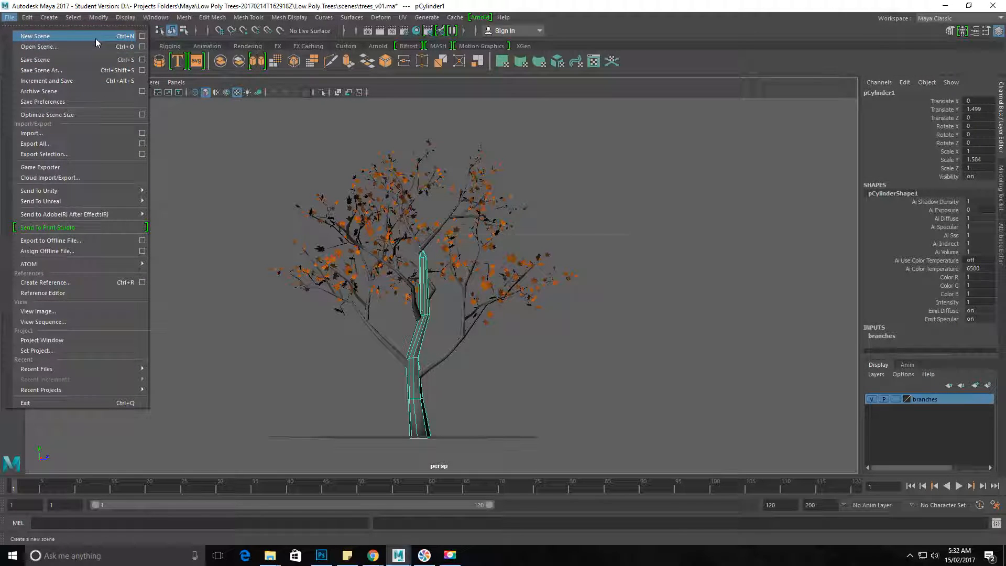
{"action": "left_click", "coordinate": [34, 36]}
{"action": "left_click", "coordinate": [506, 284]}
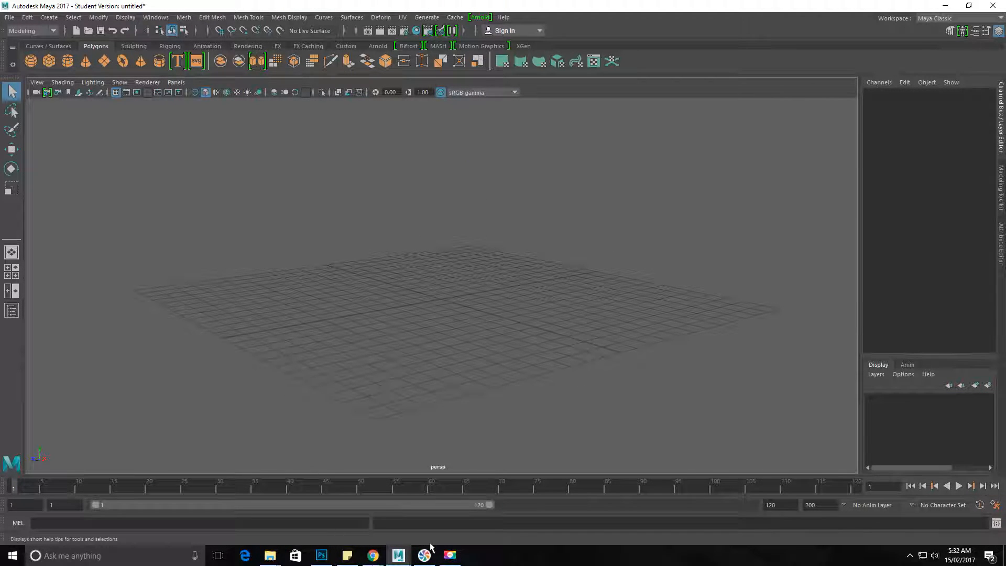
Switch to Chrome's maple tree image results and examine the Nature Hills orange maple and the Shutterstock autumn leaves illustration as references
{"action": "left_click", "coordinate": [425, 509]}
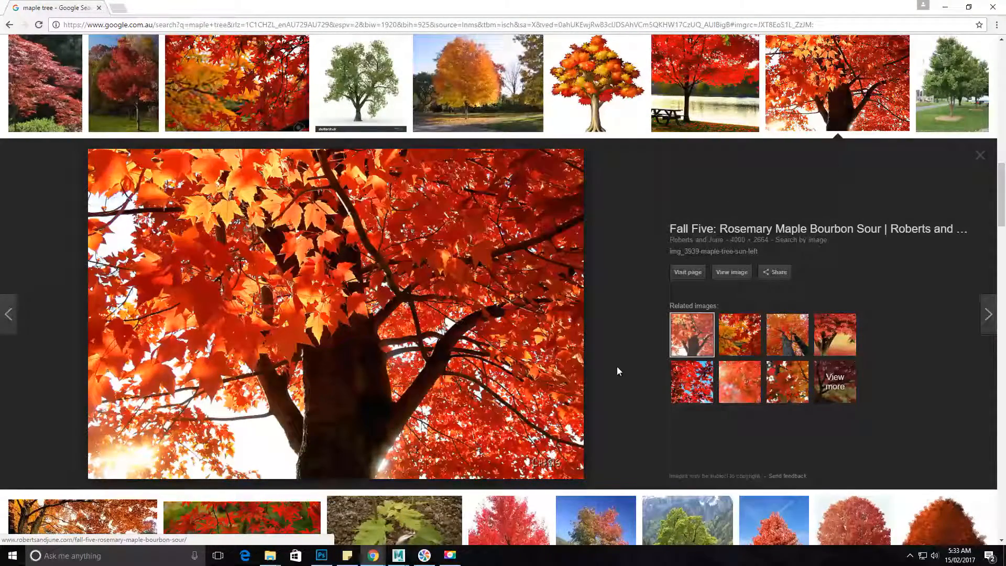
{"action": "scroll", "coordinate": [252, 384], "scroll_direction": "up", "scroll_amount": 3}
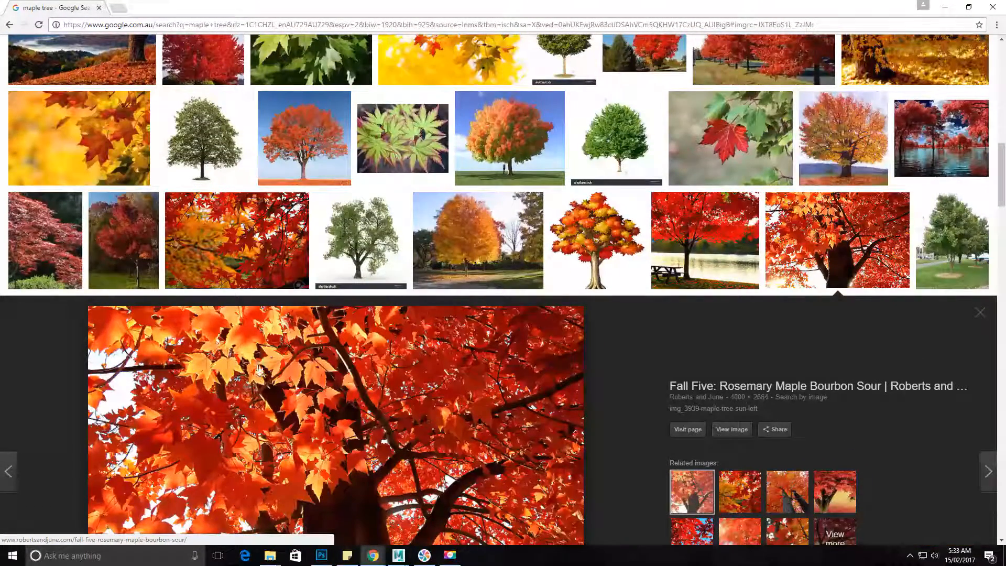
{"action": "scroll", "coordinate": [259, 370], "scroll_direction": "up", "scroll_amount": 3}
{"action": "left_click", "coordinate": [312, 297]}
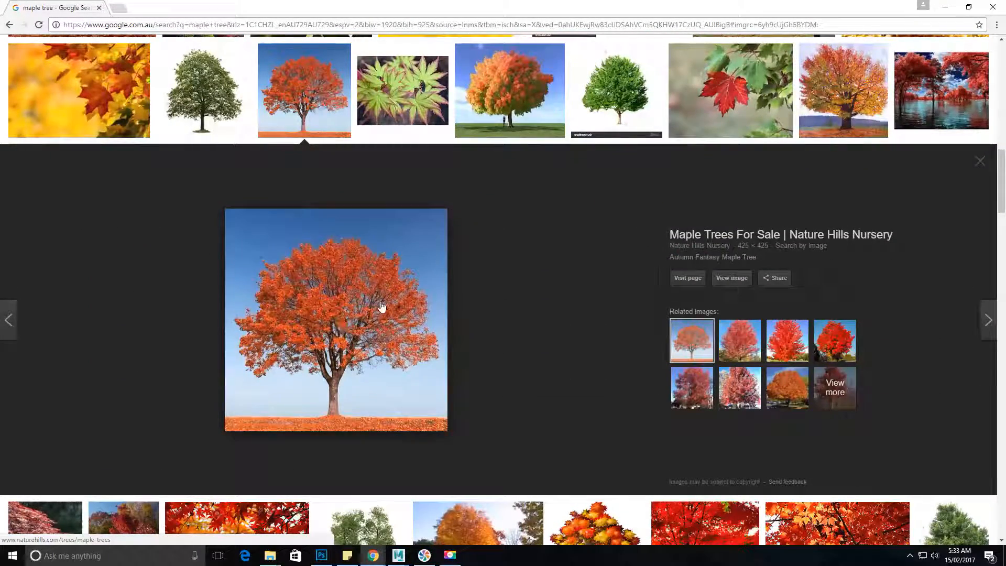
{"action": "scroll", "coordinate": [419, 341], "scroll_direction": "up", "scroll_amount": 5}
{"action": "scroll", "coordinate": [478, 350], "scroll_direction": "up", "scroll_amount": 2}
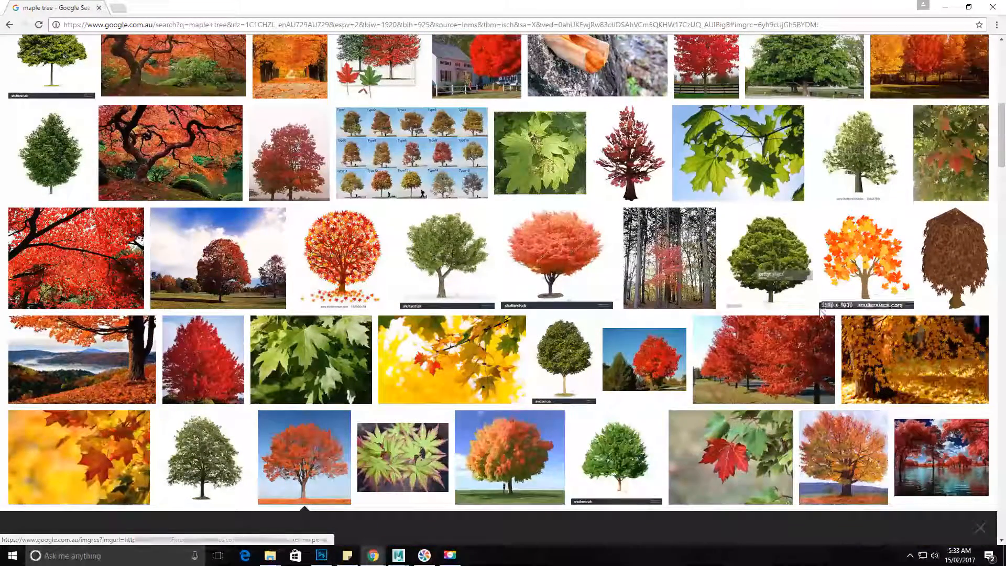
{"action": "left_click", "coordinate": [892, 262]}
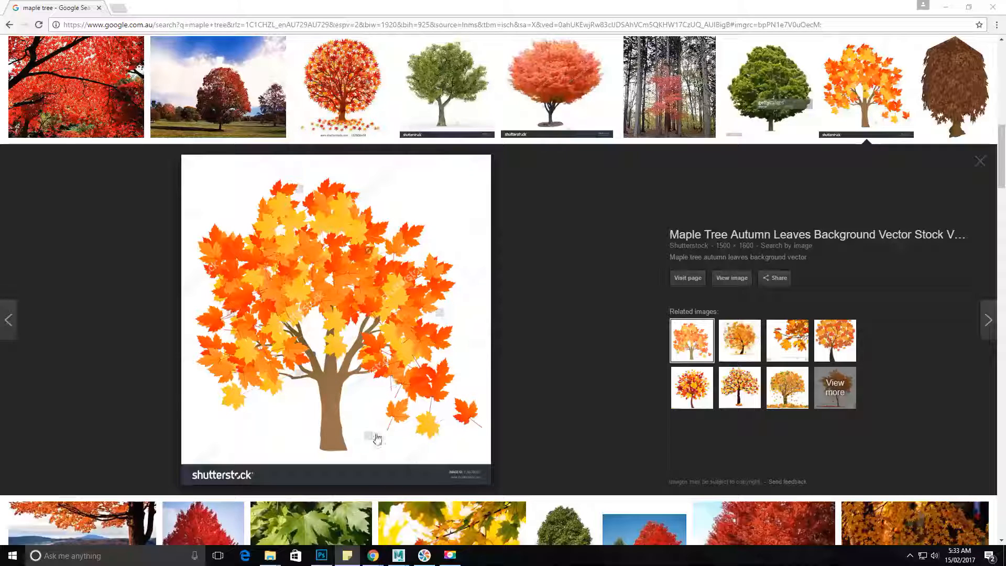
Examine trunk and branch structure in the Nature Hills, Pinterest and riverside maple photos, plus the riverside photo's related red maple close-up
{"action": "scroll", "coordinate": [375, 435], "scroll_direction": "down", "scroll_amount": 4}
{"action": "left_click", "coordinate": [330, 411]}
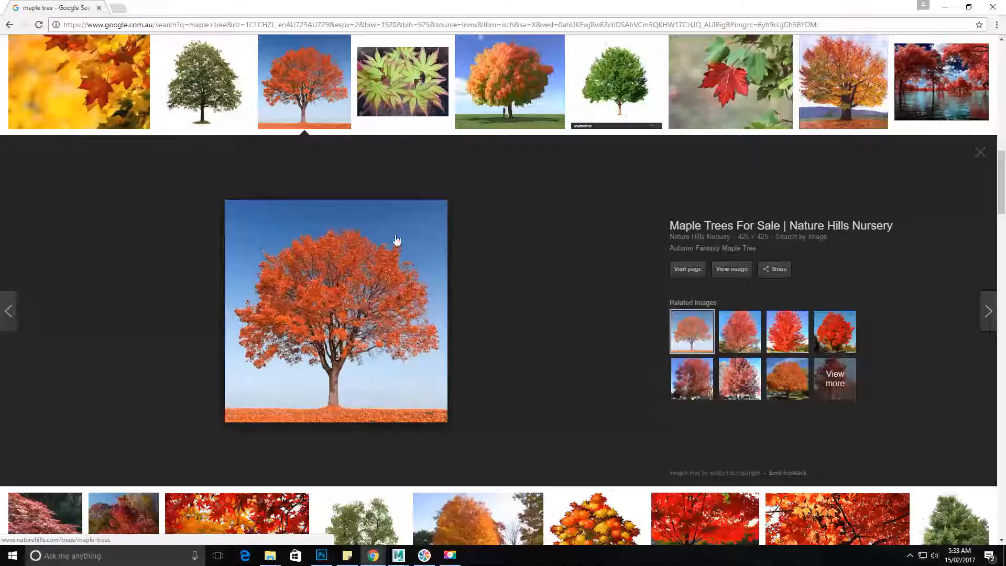
{"action": "left_click", "coordinate": [867, 90]}
{"action": "scroll", "coordinate": [446, 329], "scroll_direction": "down", "scroll_amount": 2}
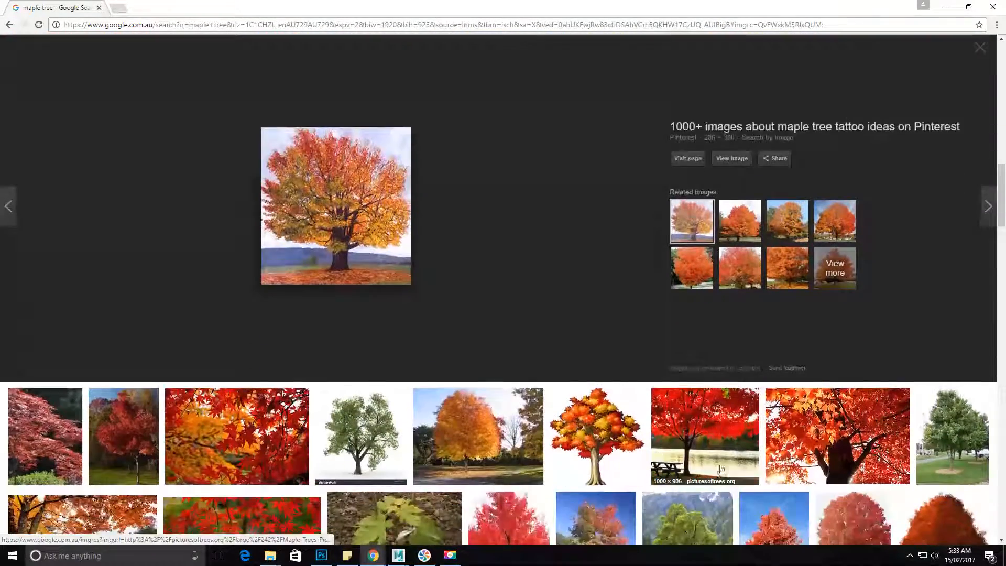
{"action": "left_click", "coordinate": [705, 435]}
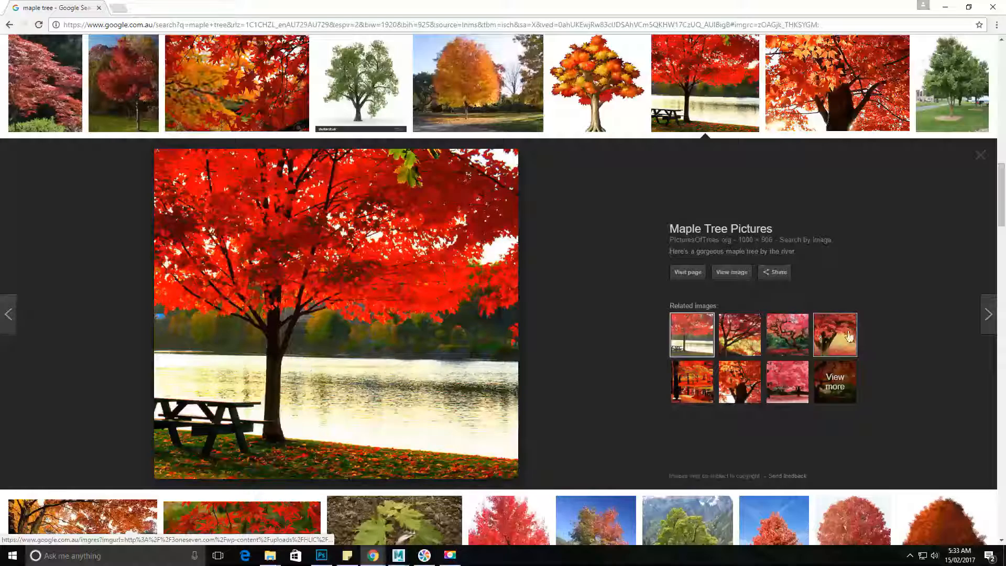
{"action": "left_click", "coordinate": [739, 346]}
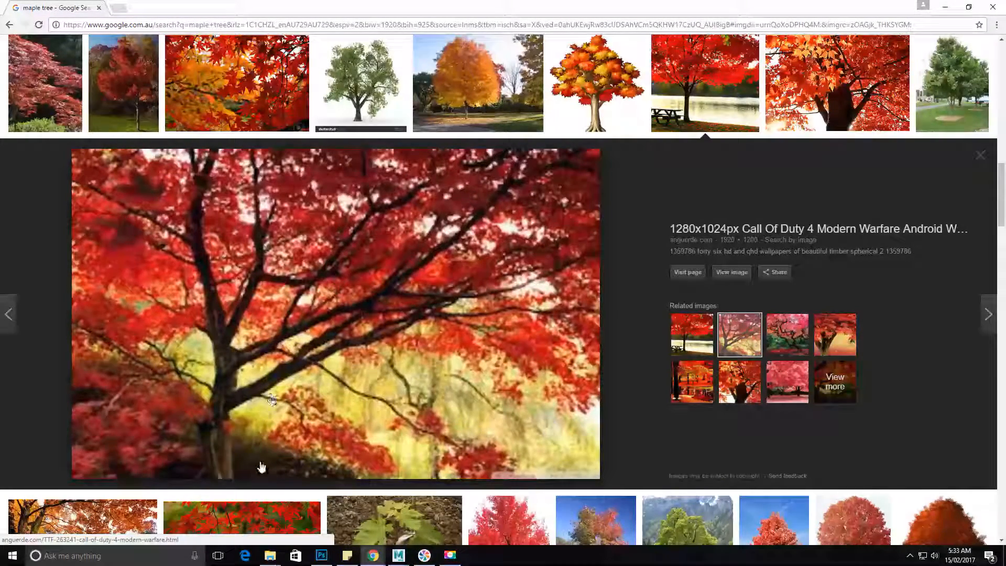
{"action": "scroll", "coordinate": [304, 349], "scroll_direction": "down", "scroll_amount": 1}
{"action": "scroll", "coordinate": [304, 350], "scroll_direction": "down", "scroll_amount": 1}
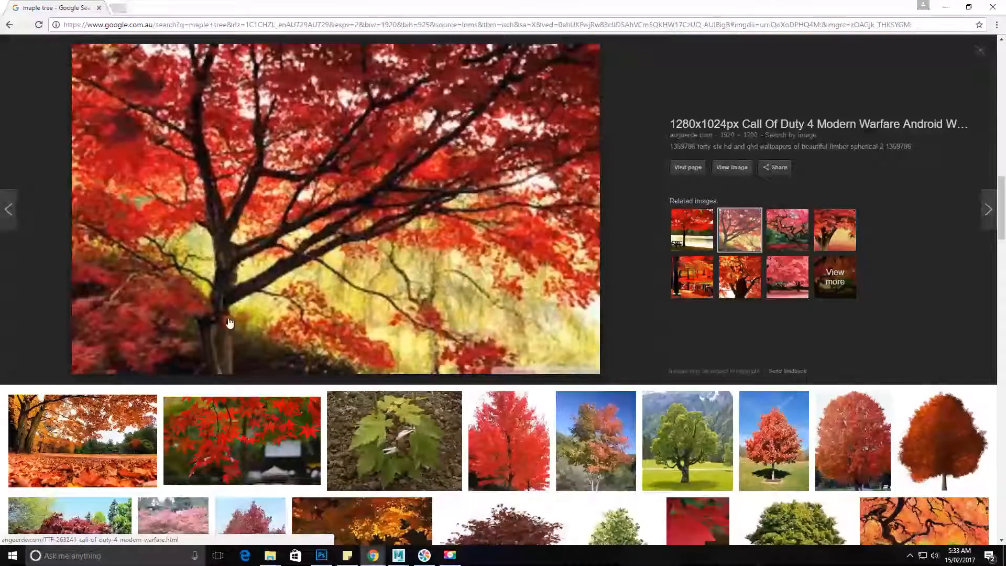
{"action": "scroll", "coordinate": [243, 331], "scroll_direction": "up", "scroll_amount": 3}
{"action": "scroll", "coordinate": [242, 332], "scroll_direction": "up", "scroll_amount": 2}
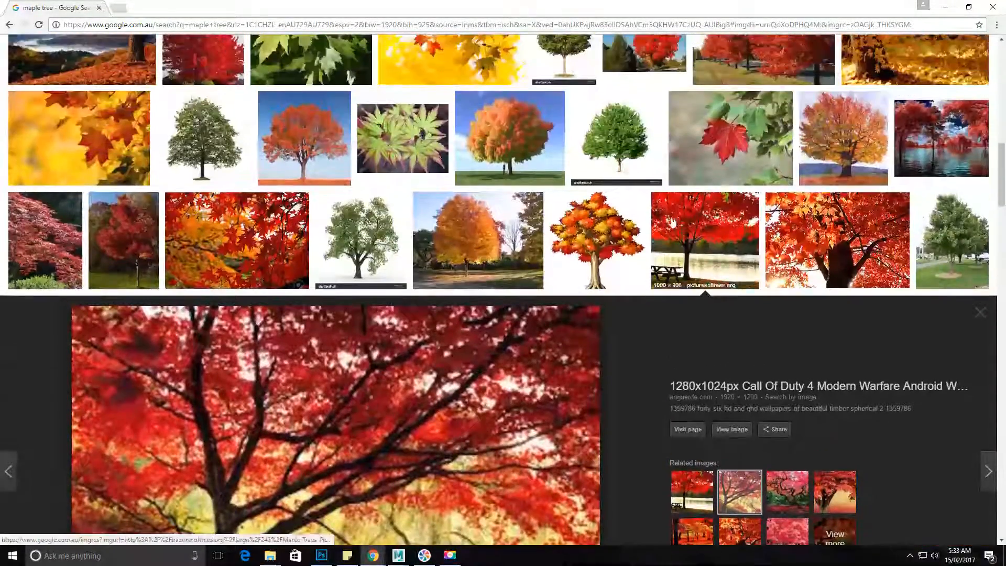
Compare crown shapes in the Second Life, Nature Hills and Autumn Blaze maple images, and study the branching in the low-angle Roberts and June photo
{"action": "left_click", "coordinate": [511, 134]}
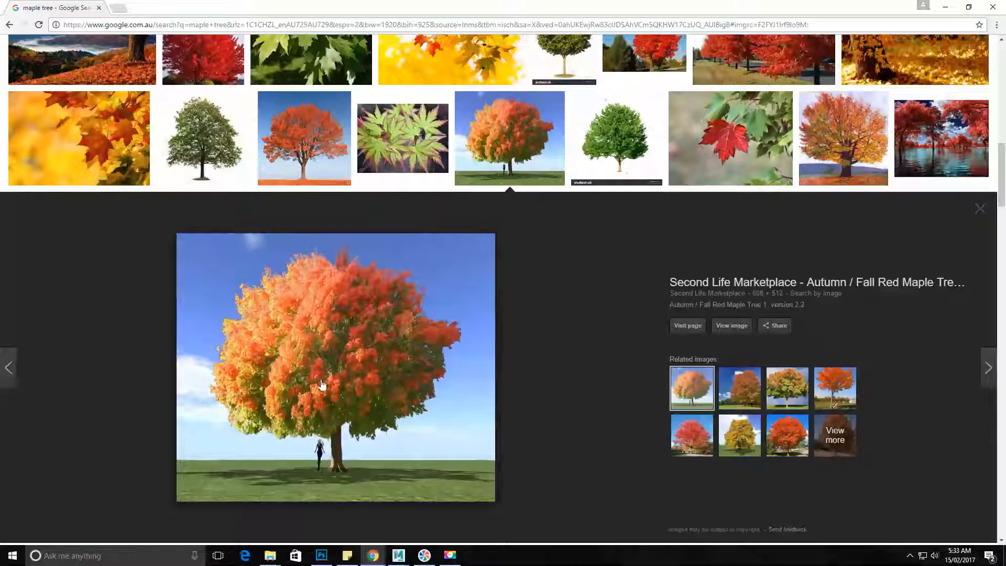
{"action": "left_click", "coordinate": [306, 142]}
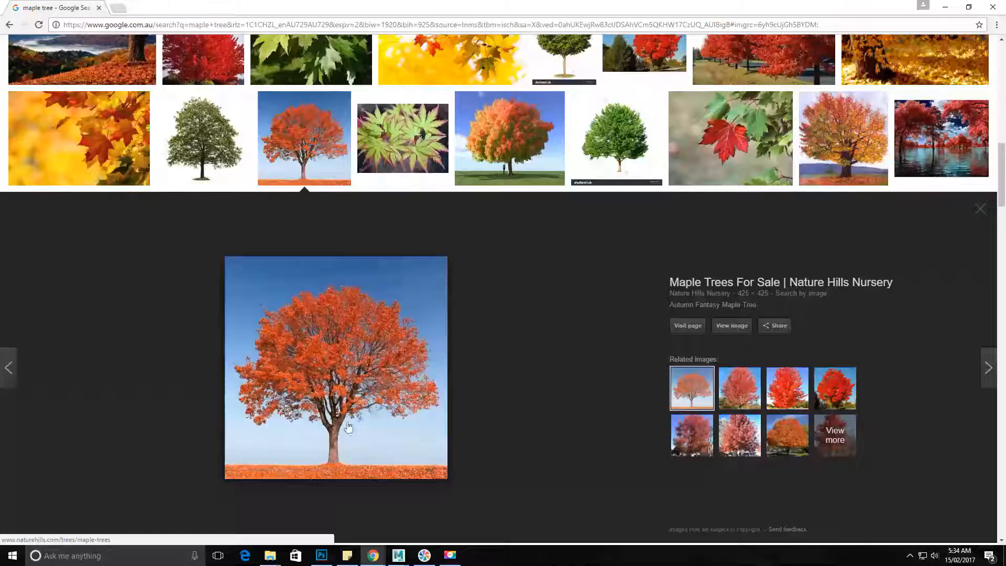
{"action": "scroll", "coordinate": [663, 238], "scroll_direction": "down", "scroll_amount": 2}
{"action": "scroll", "coordinate": [656, 269], "scroll_direction": "up", "scroll_amount": 6}
{"action": "scroll", "coordinate": [451, 361], "scroll_direction": "up", "scroll_amount": 5}
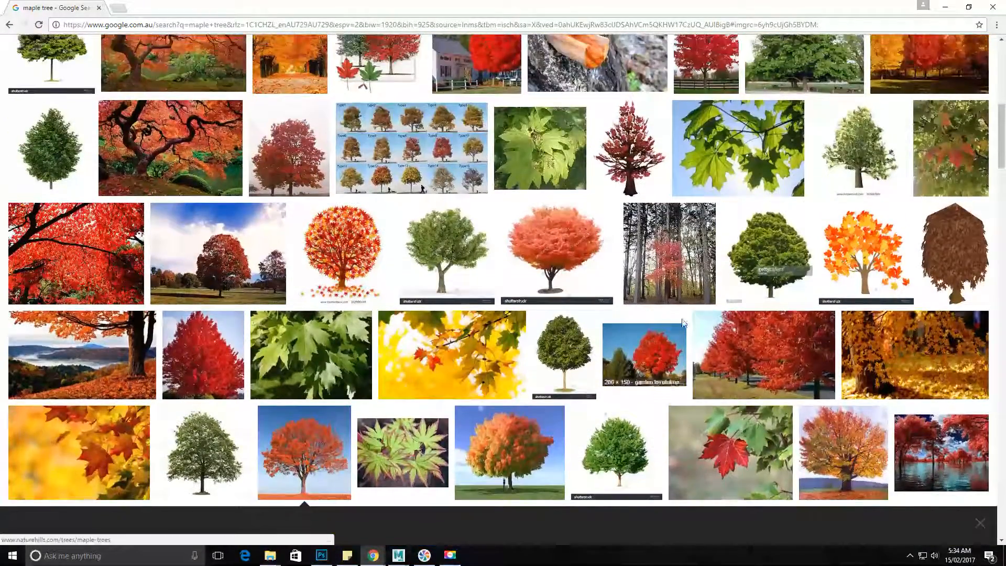
{"action": "scroll", "coordinate": [697, 313], "scroll_direction": "down", "scroll_amount": 4}
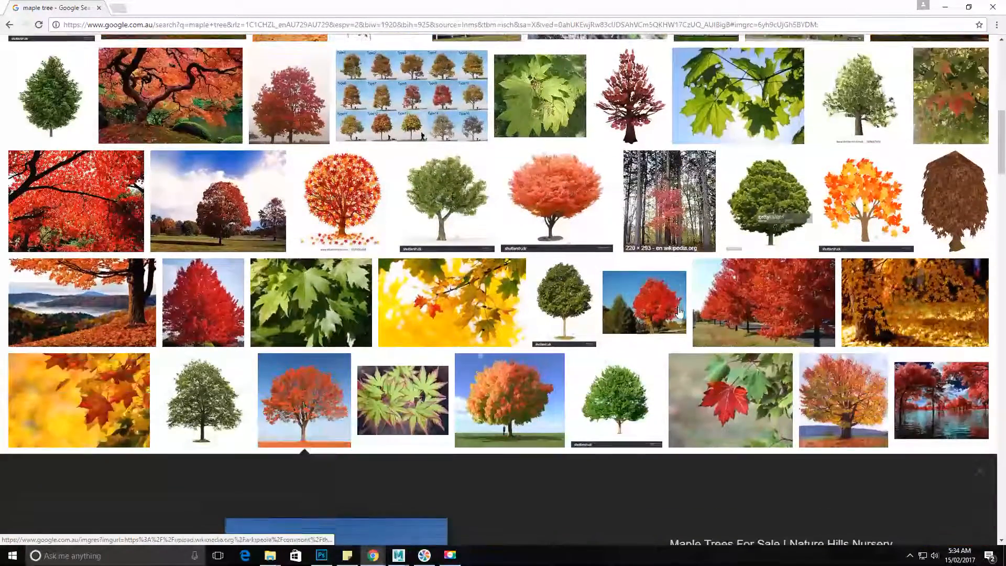
{"action": "left_click", "coordinate": [726, 323]}
{"action": "scroll", "coordinate": [392, 336], "scroll_direction": "down", "scroll_amount": 2}
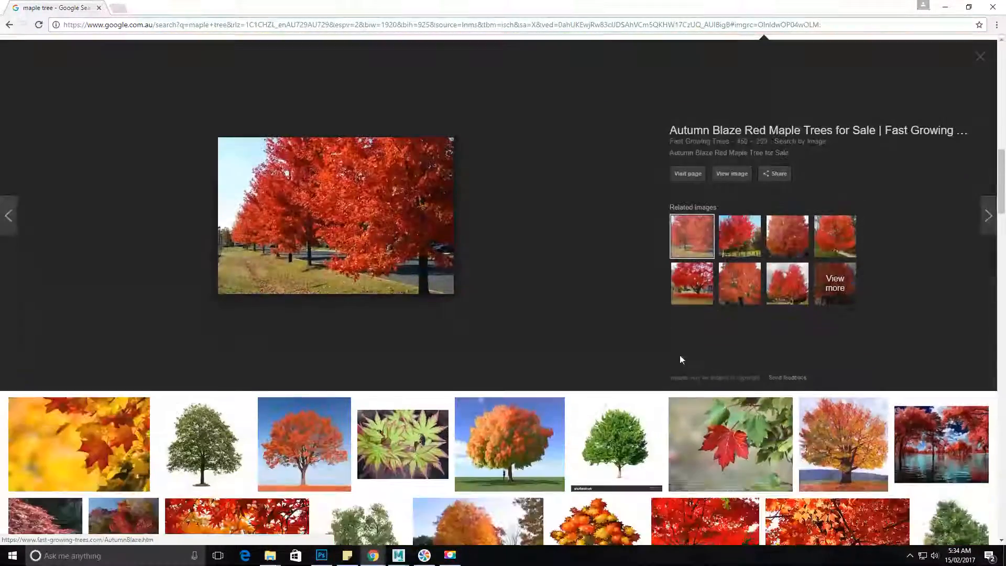
{"action": "scroll", "coordinate": [592, 101], "scroll_direction": "down", "scroll_amount": 3}
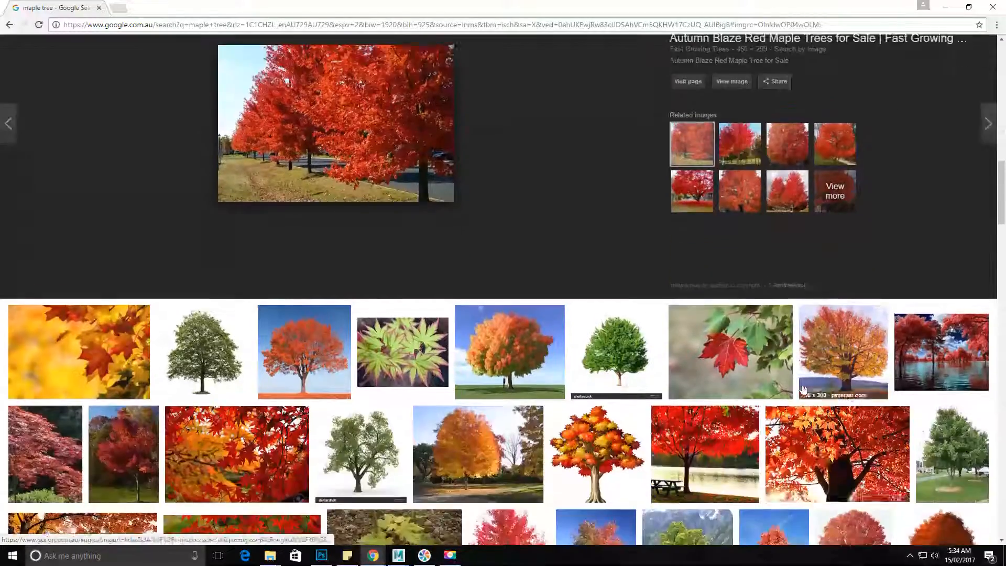
{"action": "left_click", "coordinate": [838, 440]}
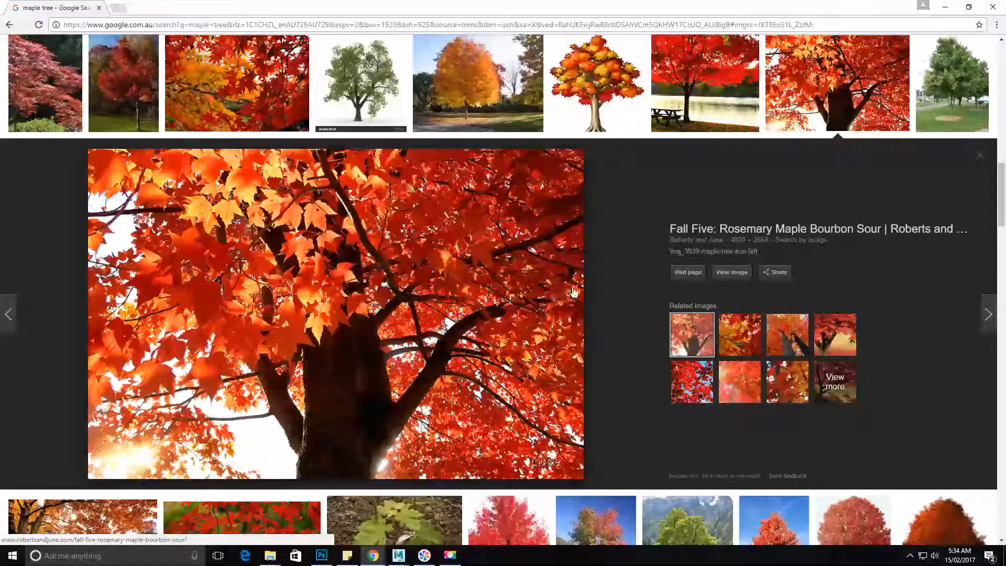
Back in Maya, create a polygon cylinder with radius 1, height 2, 20 axis divisions, and one height and one cap division
{"action": "left_click", "coordinate": [945, 7]}
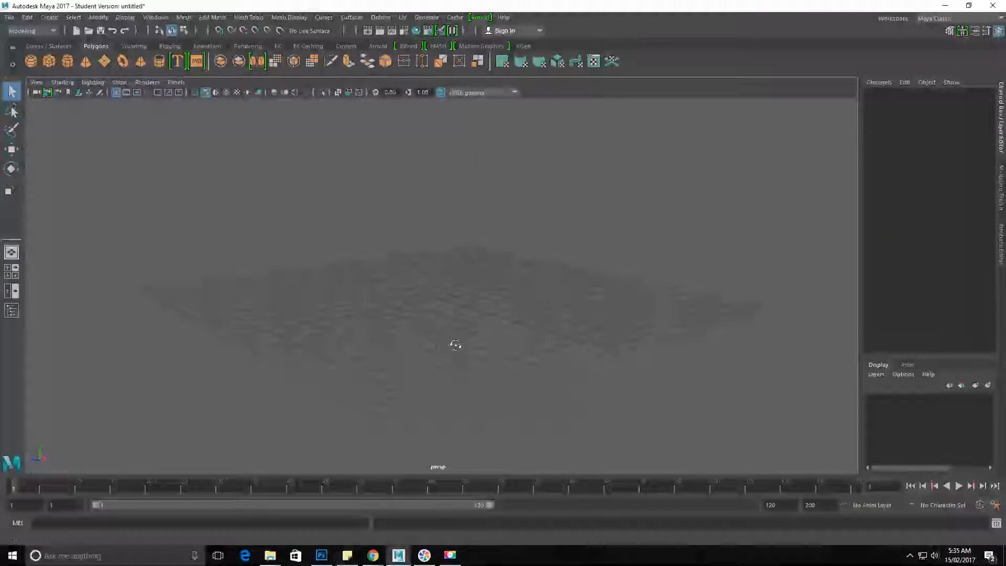
{"action": "left_click_drag", "start_coordinate": [528, 357], "coordinate": [502, 362], "text": "alt"}
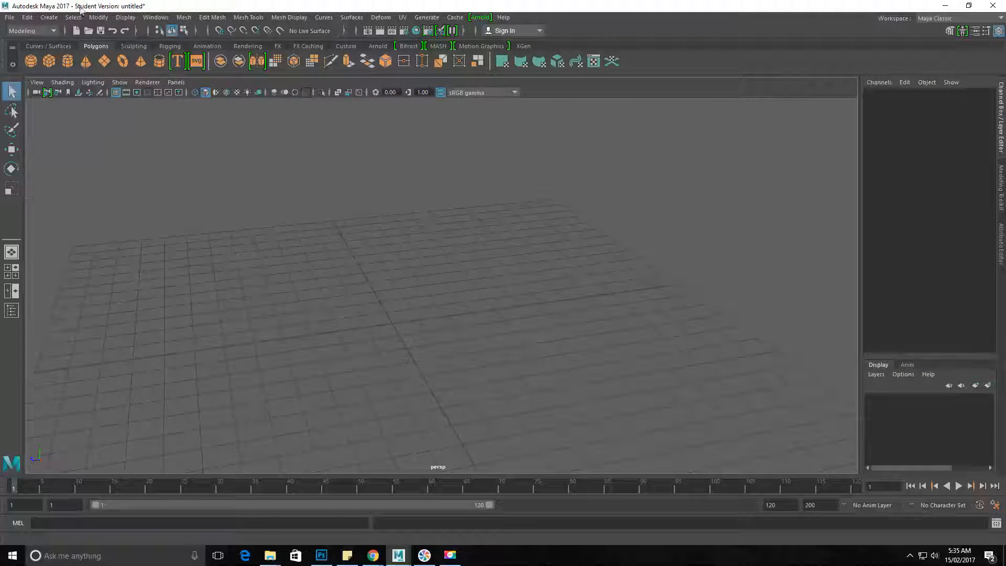
{"action": "left_click", "coordinate": [49, 18]}
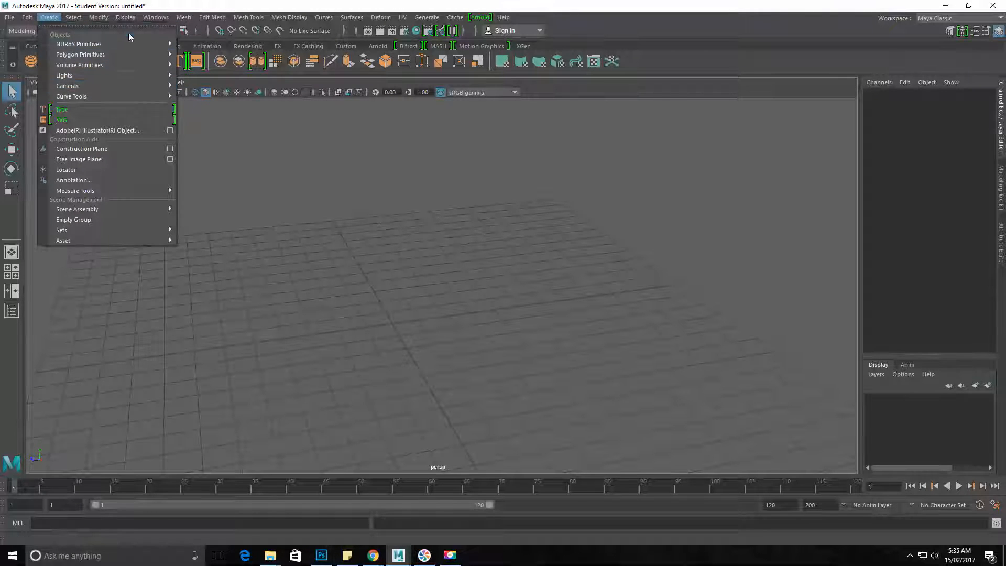
{"action": "mouse_move", "coordinate": [140, 55]}
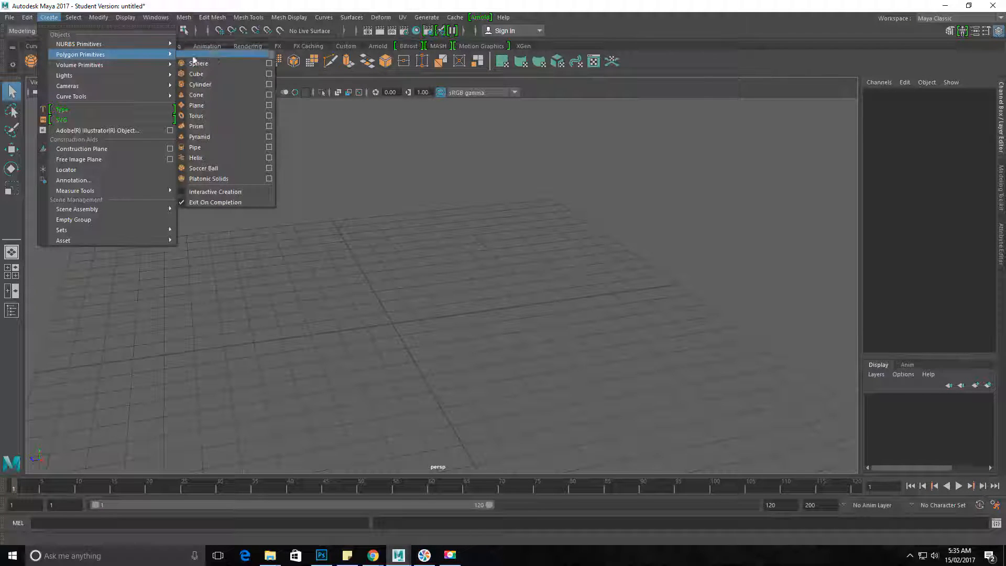
{"action": "left_click", "coordinate": [269, 85]}
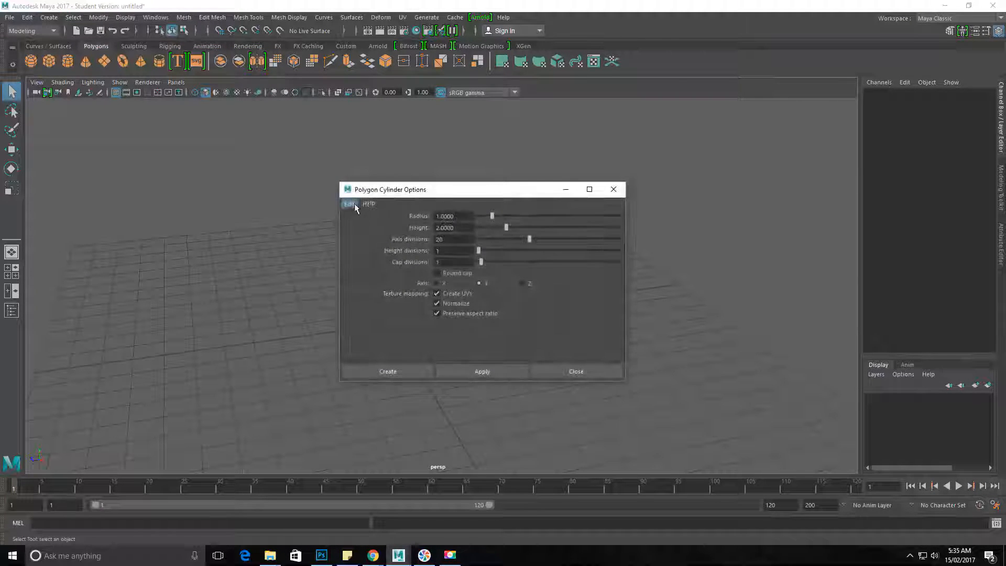
{"action": "left_click", "coordinate": [486, 374]}
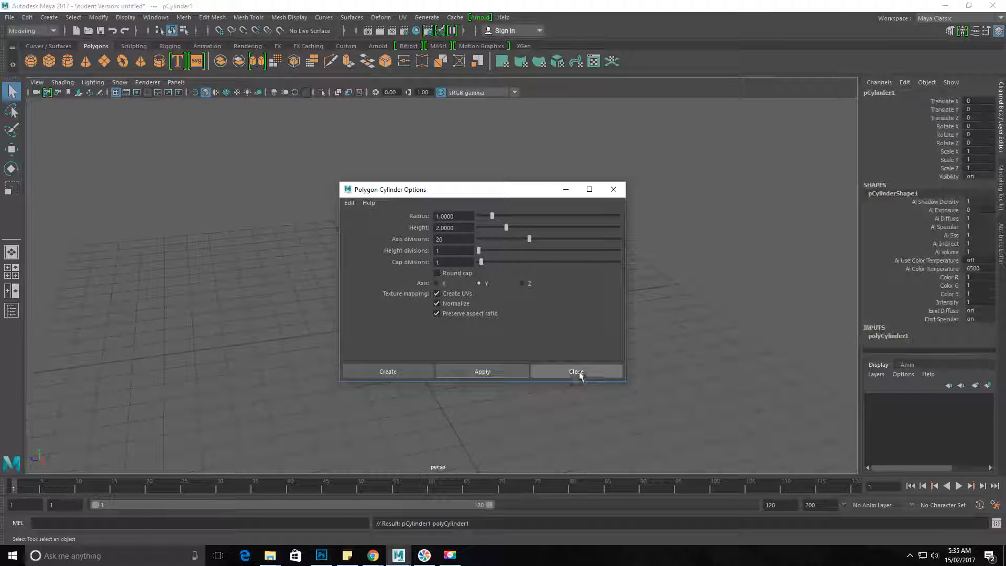
{"action": "left_click", "coordinate": [578, 371]}
Try component selection on the new cylinder and clear the selection
{"action": "left_click_drag", "start_coordinate": [460, 403], "coordinate": [382, 265], "text": "alt"}
{"action": "right_click_drag", "start_coordinate": [386, 285], "coordinate": [385, 310]}
{"action": "double_click", "coordinate": [388, 285]}
{"action": "left_click_drag", "start_coordinate": [560, 285], "coordinate": [421, 290], "text": "alt"}
{"action": "left_click", "coordinate": [483, 289]}
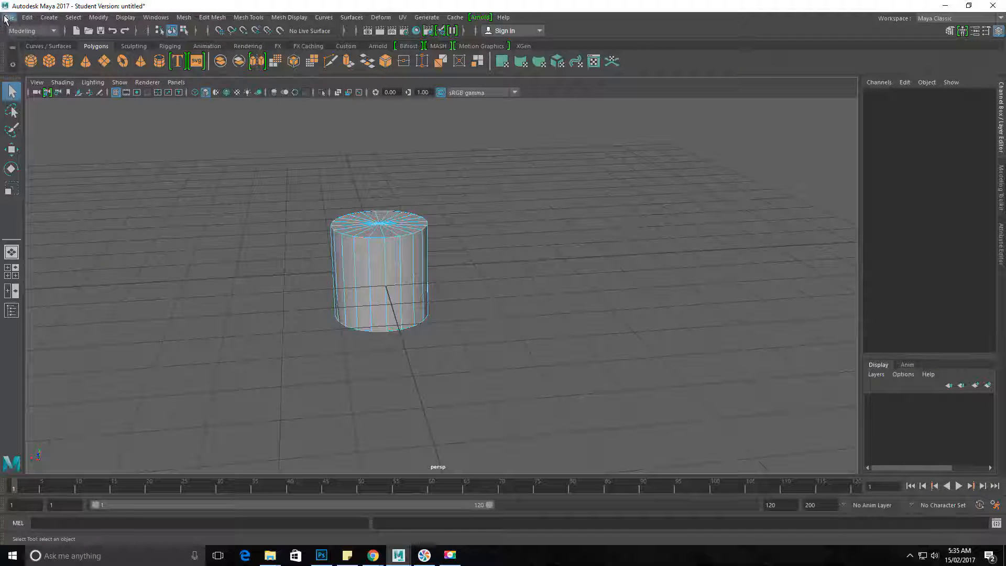
Return the cylinder to object mode, select it whole and frame it closer in the perspective view
{"action": "right_click_drag", "start_coordinate": [360, 238], "coordinate": [335, 241], "text": "alt"}
{"action": "middle_click_drag", "start_coordinate": [388, 273], "coordinate": [404, 315], "text": "alt"}
{"action": "right_click_drag", "start_coordinate": [404, 315], "coordinate": [443, 233]}
{"action": "left_click", "coordinate": [365, 290]}
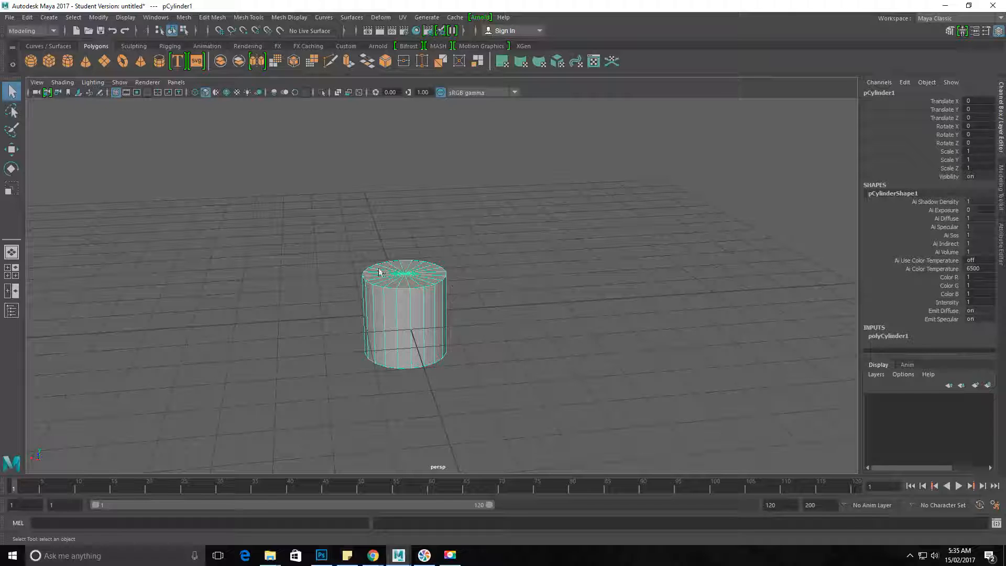
{"action": "right_click_drag", "start_coordinate": [360, 314], "coordinate": [458, 348], "text": "alt"}
{"action": "middle_click_drag", "start_coordinate": [455, 343], "coordinate": [472, 354], "text": "alt"}
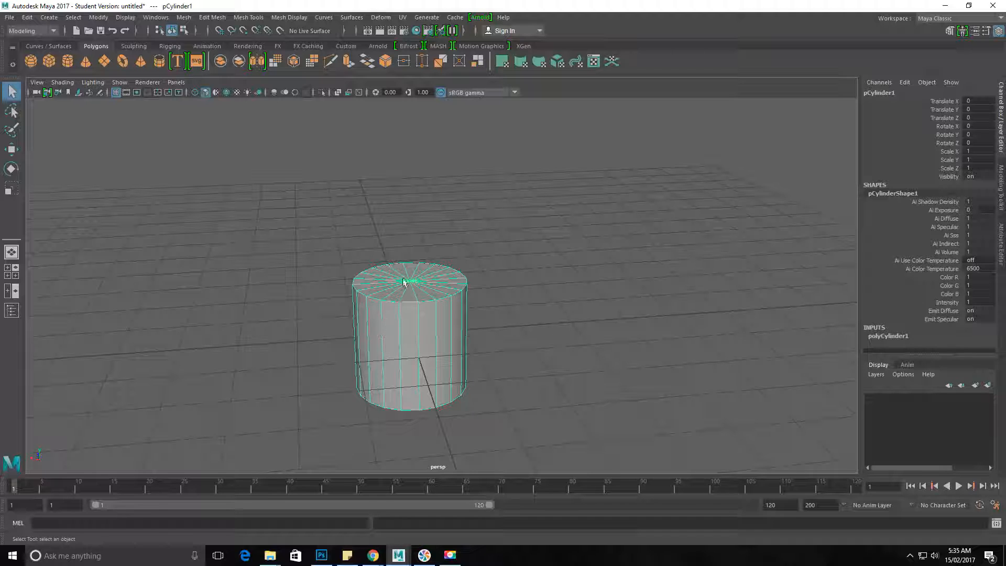
Toggle between the cylinder's Attribute Editor and Channel Box, ending on the Channel Box, and expand the polyCylinder1 creation settings
{"action": "left_click", "coordinate": [542, 281]}
{"action": "left_click", "coordinate": [391, 323]}
{"action": "left_click", "coordinate": [1000, 187]}
{"action": "left_click", "coordinate": [1002, 236]}
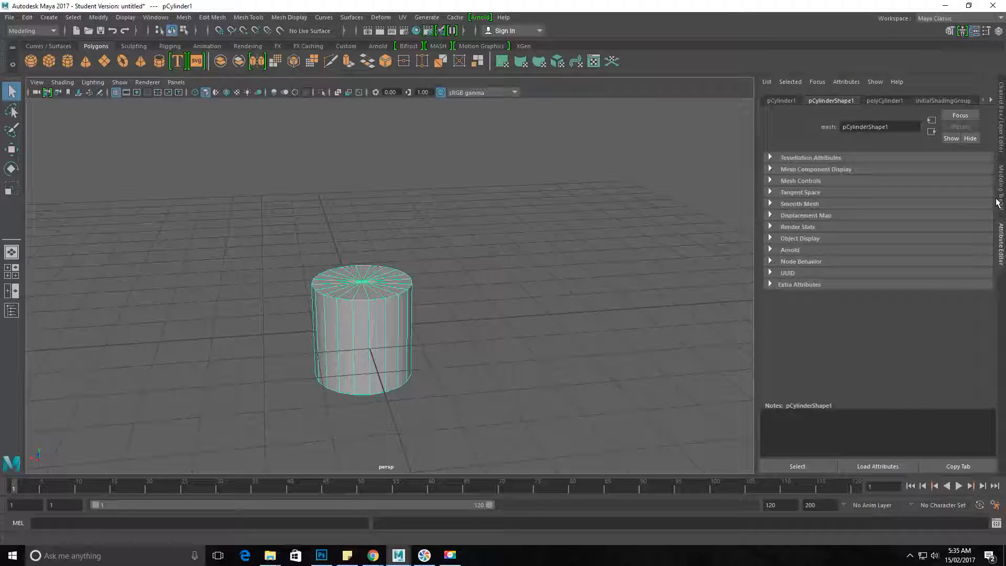
{"action": "left_click", "coordinate": [1001, 149]}
{"action": "key", "text": "ctrl+a"}
{"action": "key", "text": "ctrl+a"}
{"action": "key", "text": "ctrl+a"}
{"action": "key", "text": "ctrl+a"}
{"action": "key", "text": "ctrl+a"}
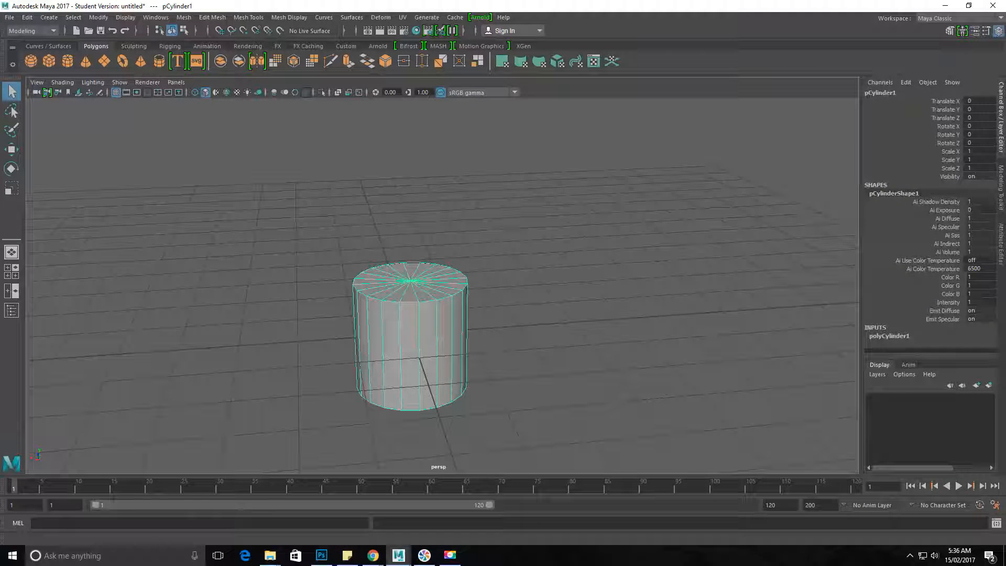
{"action": "key", "text": "ctrl+a"}
{"action": "left_click", "coordinate": [888, 336]}
{"action": "scroll", "coordinate": [925, 222], "scroll_direction": "down", "scroll_amount": 3}
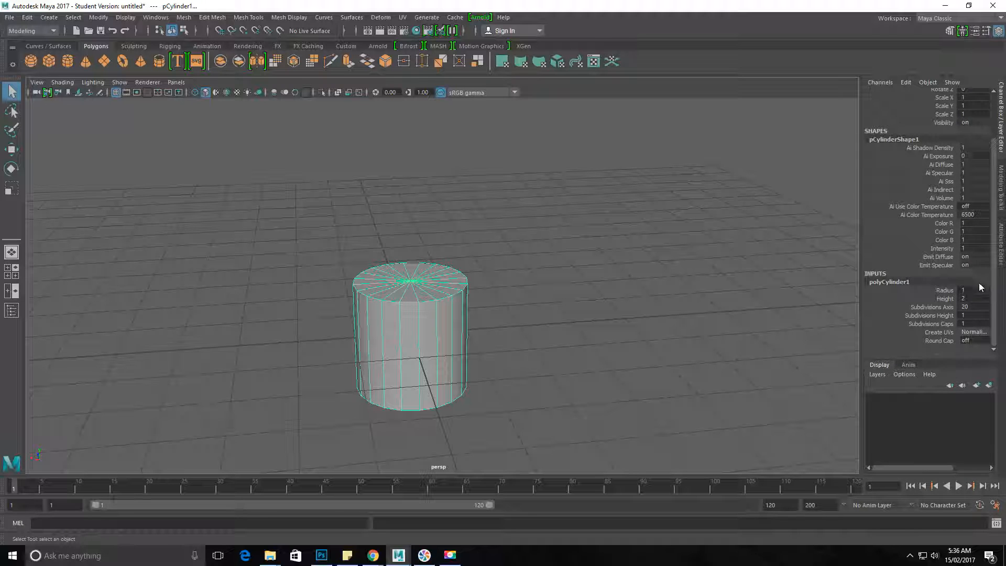
Review the polygon cylinder creation options and close them without creating another cylinder
{"action": "left_click", "coordinate": [46, 18]}
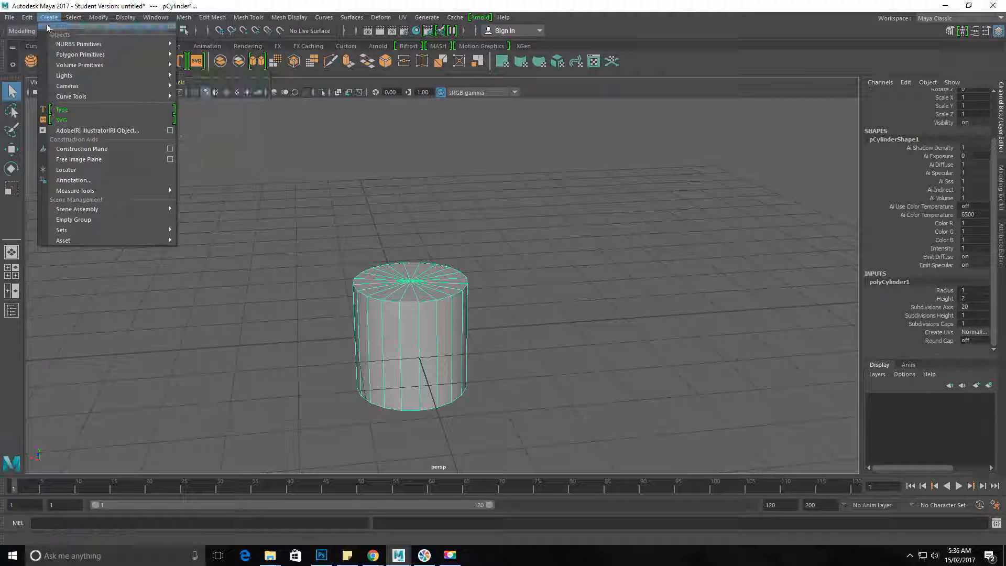
{"action": "mouse_move", "coordinate": [56, 54]}
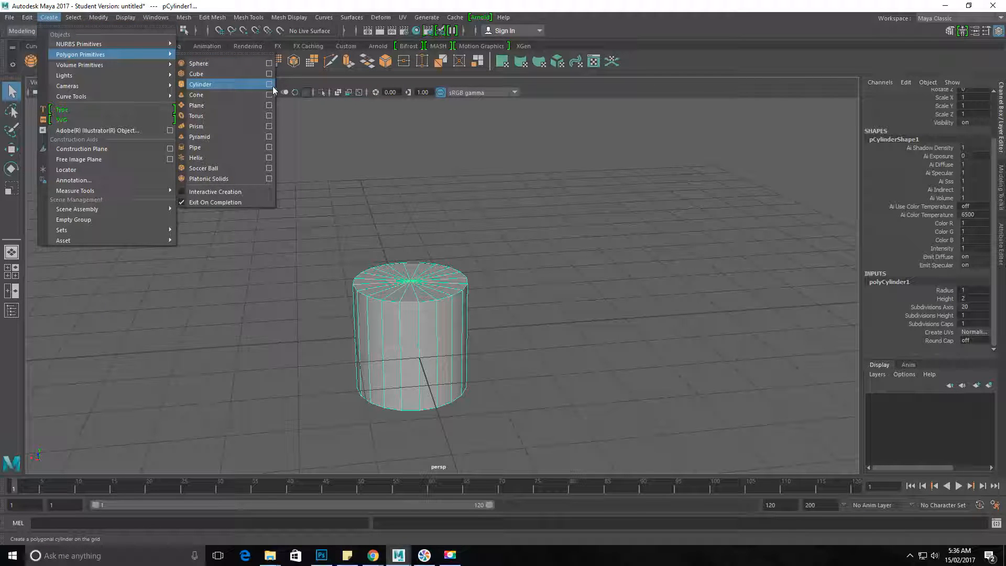
{"action": "left_click", "coordinate": [273, 86]}
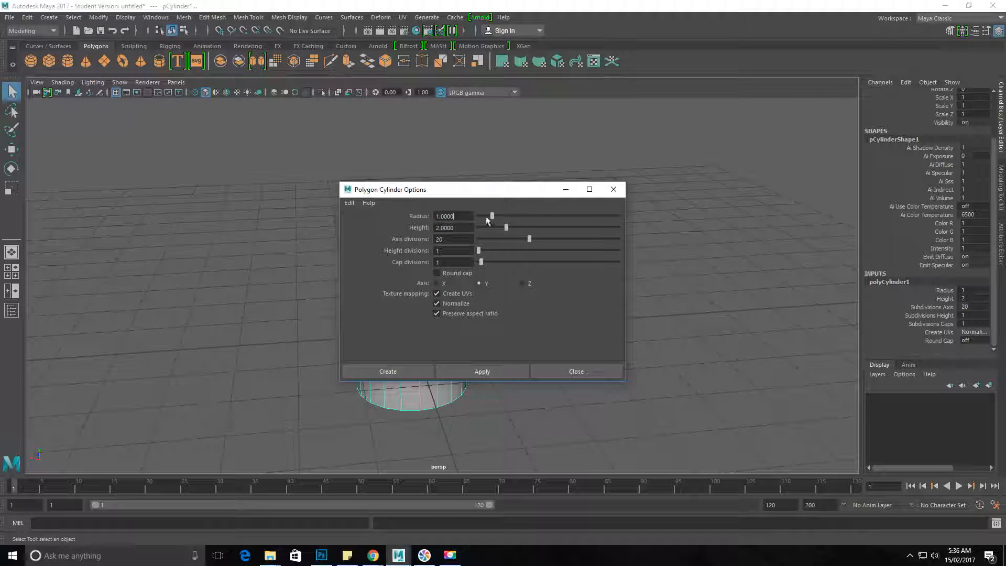
{"action": "left_click", "coordinate": [575, 370]}
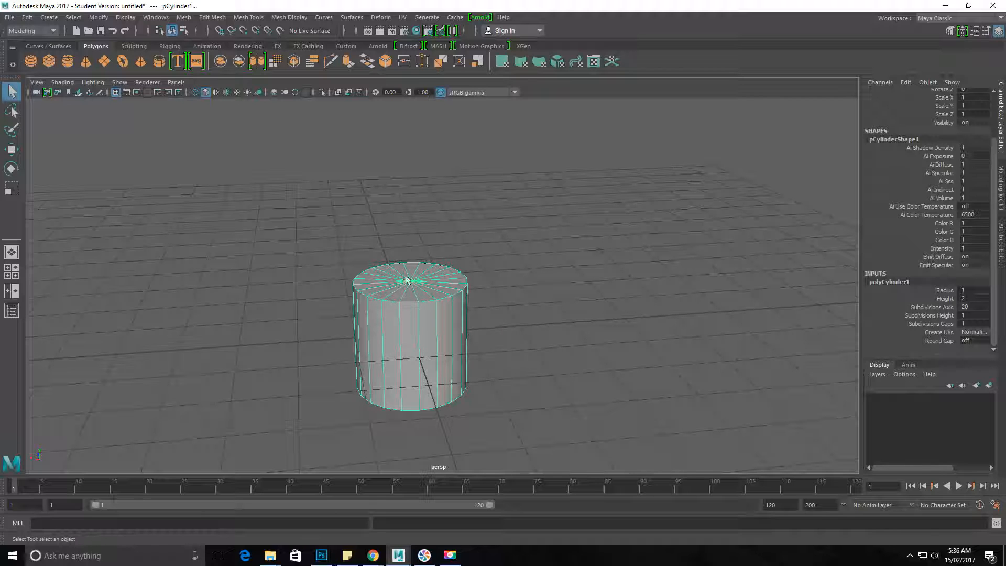
Set the cylinder's Subdivisions Caps to 0
{"action": "left_click", "coordinate": [965, 323]}
{"action": "type", "text": "0"}
{"action": "key", "text": "Return"}
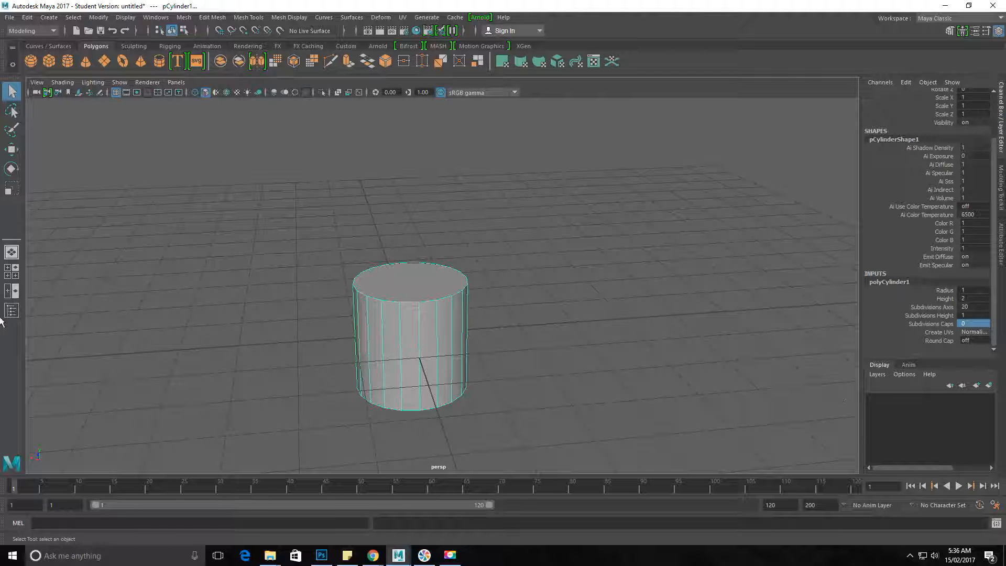
Select the cylinder's top cap face and extrude it upward by about 2.9 units
{"action": "right_click_drag", "start_coordinate": [450, 254], "coordinate": [449, 292]}
{"action": "left_click", "coordinate": [446, 291]}
{"action": "left_click_drag", "start_coordinate": [598, 284], "coordinate": [455, 336], "text": "alt"}
{"action": "right_click_drag", "start_coordinate": [455, 335], "coordinate": [516, 314], "text": "alt"}
{"action": "middle_click_drag", "start_coordinate": [516, 314], "coordinate": [489, 319], "text": "alt"}
{"action": "left_click_drag", "start_coordinate": [489, 319], "coordinate": [422, 380], "text": "alt"}
{"action": "right_click_drag", "start_coordinate": [422, 380], "coordinate": [380, 364], "text": "alt"}
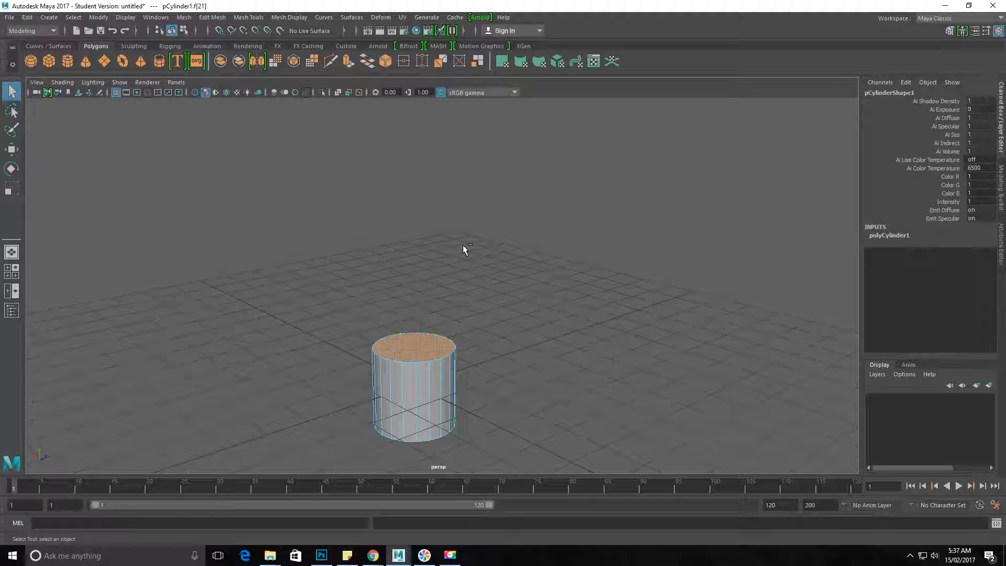
{"action": "key", "text": "ctrl+e"}
{"action": "left_click_drag", "start_coordinate": [438, 365], "coordinate": [540, 385], "text": "alt"}
{"action": "left_click_drag", "start_coordinate": [406, 322], "coordinate": [402, 183]}
{"action": "right_click_drag", "start_coordinate": [399, 188], "coordinate": [326, 251], "text": "alt"}
{"action": "middle_click_drag", "start_coordinate": [378, 245], "coordinate": [383, 266], "text": "alt"}
{"action": "left_click_drag", "start_coordinate": [432, 239], "coordinate": [433, 210]}
{"action": "left_click", "coordinate": [456, 198]}
{"action": "left_click", "coordinate": [429, 200]}
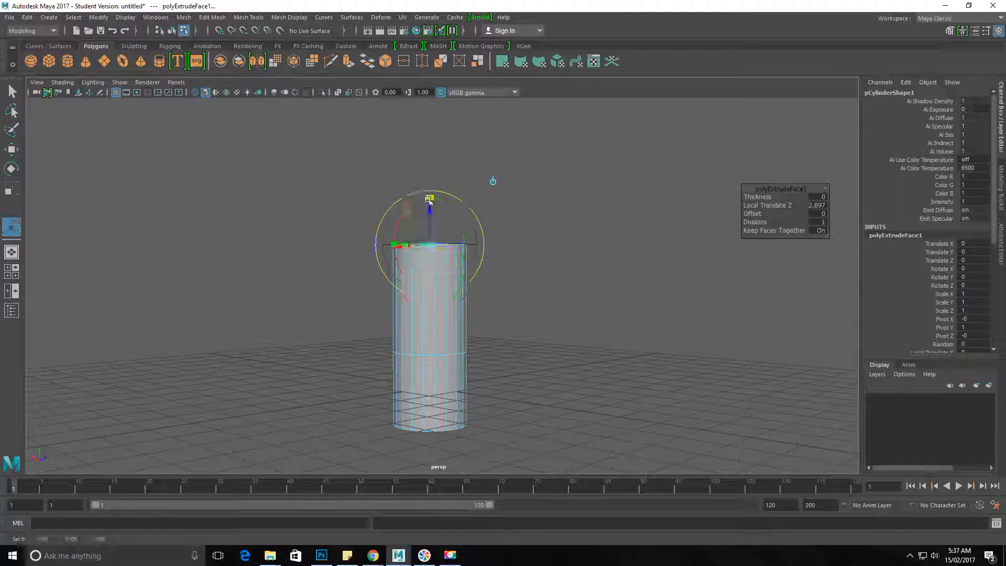
Scale the extruded top face evenly inward to taper the upper trunk section, undoing any accidental selection
{"action": "left_click_drag", "start_coordinate": [429, 245], "coordinate": [462, 240]}
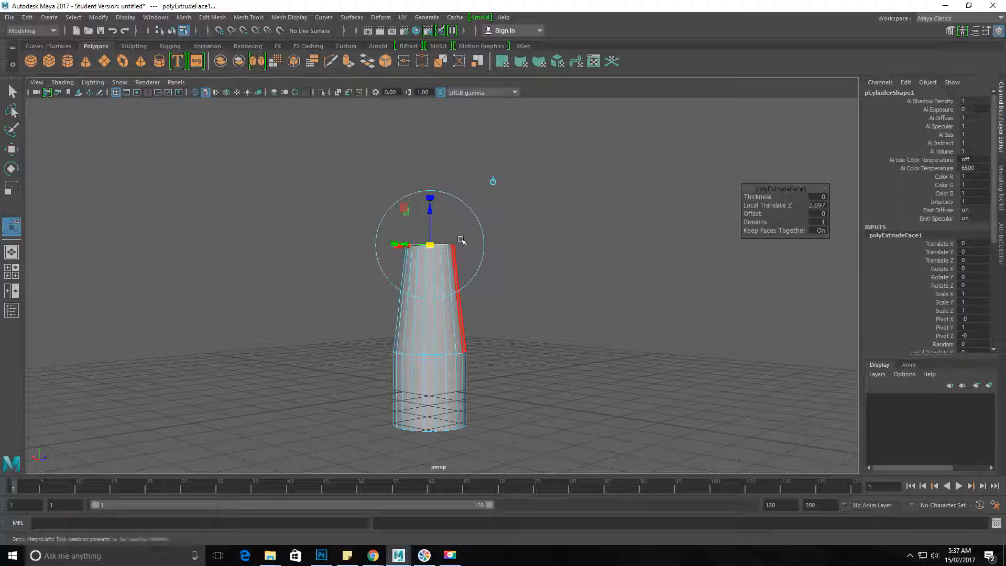
{"action": "left_click", "coordinate": [471, 221]}
{"action": "key", "text": "ctrl+z"}
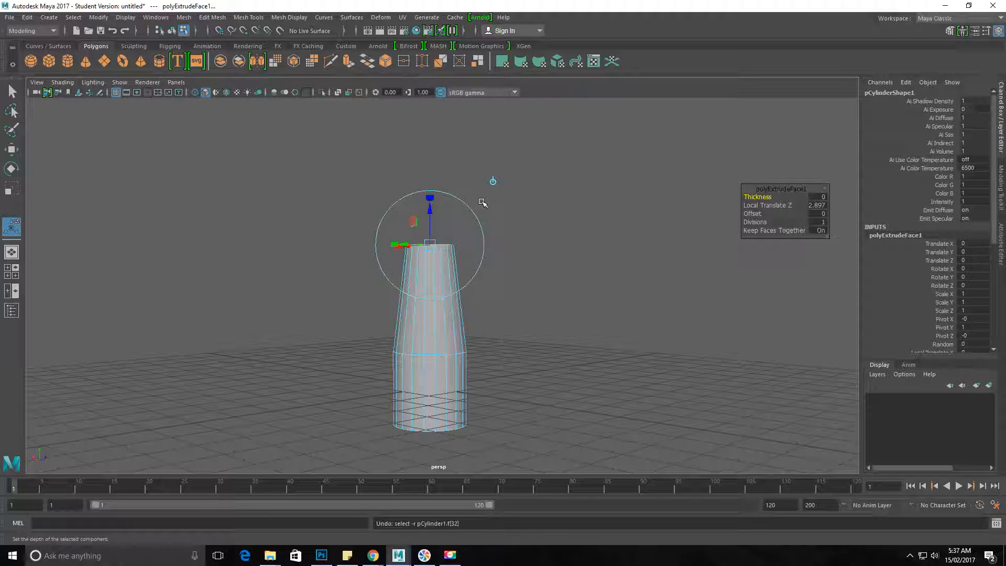
{"action": "left_click", "coordinate": [446, 243]}
{"action": "left_click_drag", "start_coordinate": [438, 234], "coordinate": [451, 209], "text": "alt"}
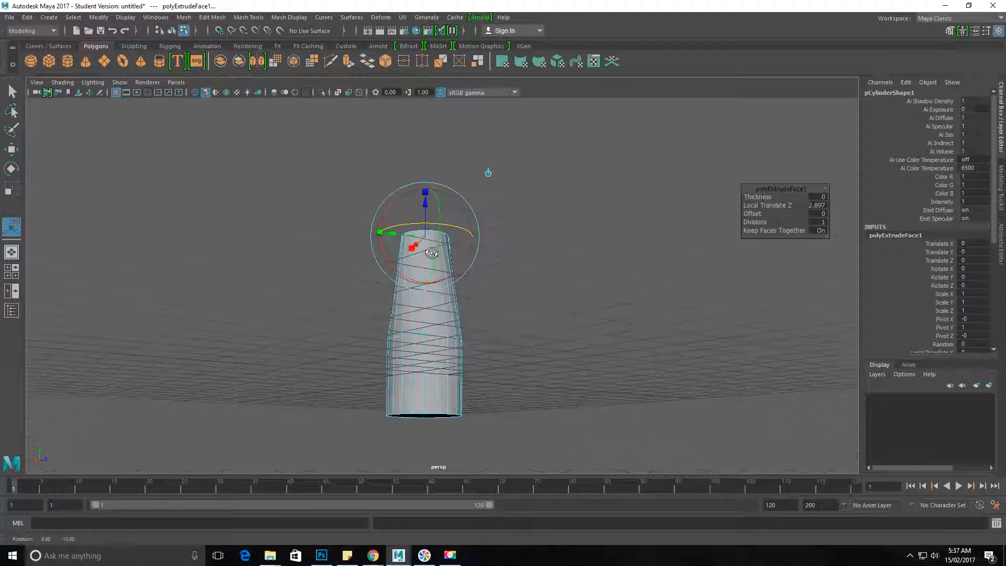
Select the middle ring of vertices, scale it slightly inward to even out the trunk's taper, and clear the selection
{"action": "right_click_drag", "start_coordinate": [446, 253], "coordinate": [362, 251]}
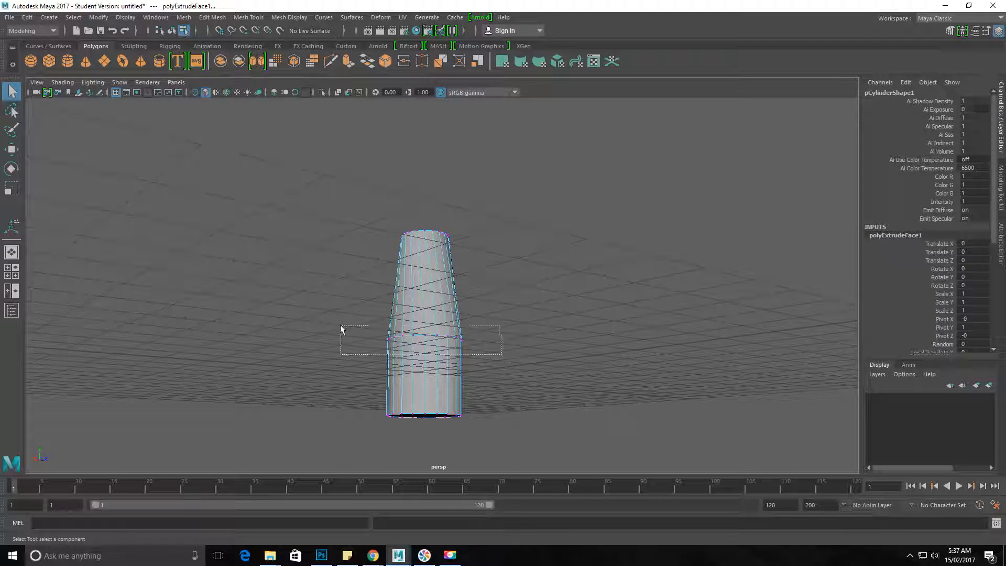
{"action": "left_click_drag", "start_coordinate": [342, 335], "coordinate": [475, 362]}
{"action": "key", "text": "r"}
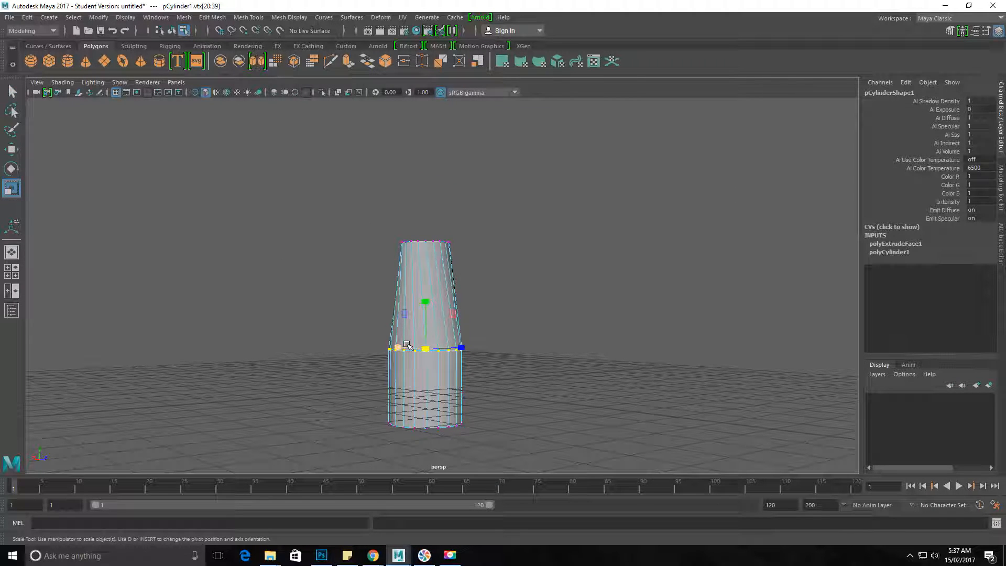
{"action": "left_click_drag", "start_coordinate": [431, 349], "coordinate": [423, 353]}
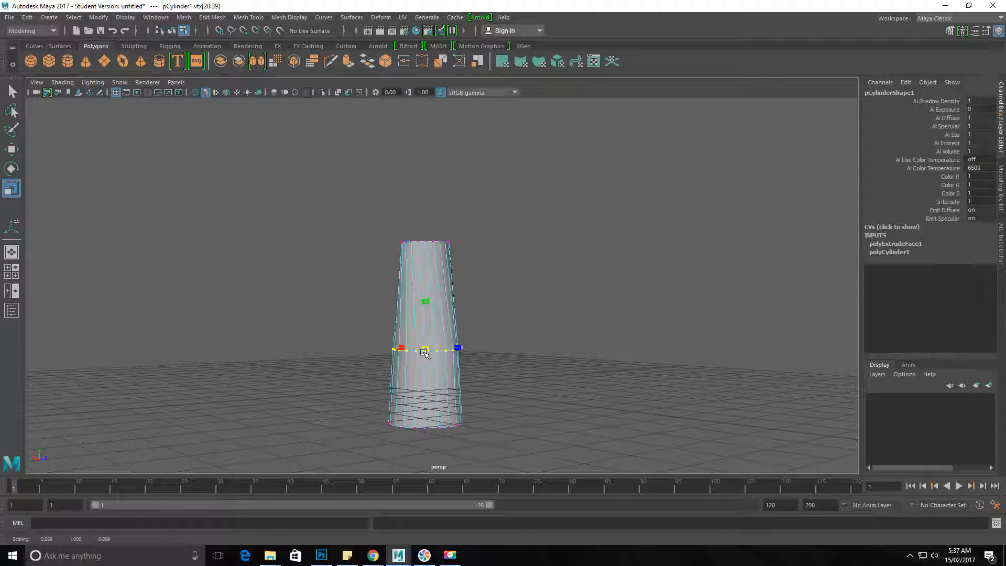
{"action": "key", "text": "w"}
{"action": "key", "text": "e"}
{"action": "left_click_drag", "start_coordinate": [422, 333], "coordinate": [439, 279]}
{"action": "key", "text": "w"}
{"action": "left_click", "coordinate": [457, 349]}
Extrude the trunk's top face upward again into a longer, narrower end section
{"action": "left_click_drag", "start_coordinate": [416, 331], "coordinate": [507, 294], "text": "alt"}
{"action": "left_click_drag", "start_coordinate": [420, 249], "coordinate": [520, 279]}
{"action": "key", "text": "e"}
{"action": "right_click_drag", "start_coordinate": [441, 254], "coordinate": [441, 288]}
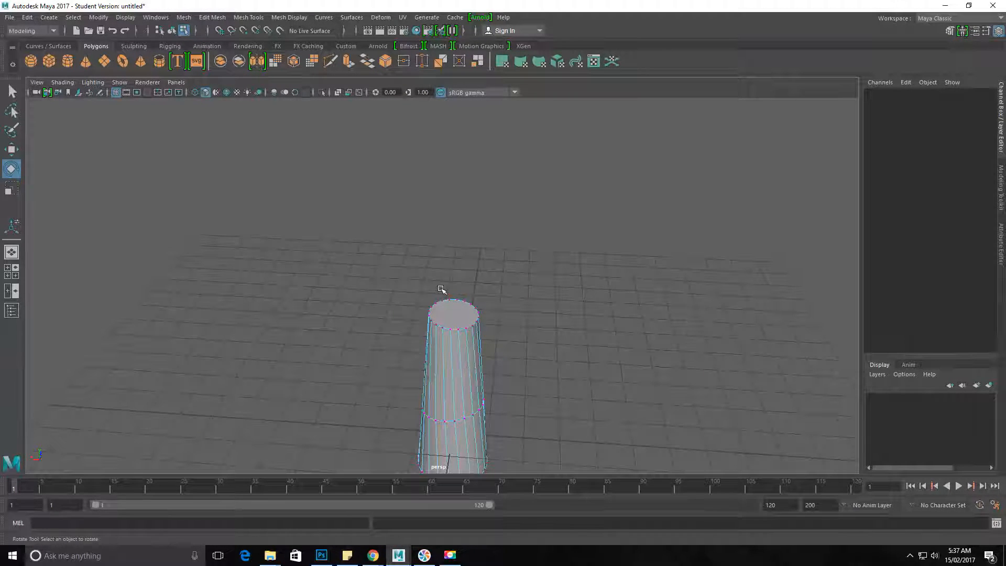
{"action": "left_click", "coordinate": [461, 326]}
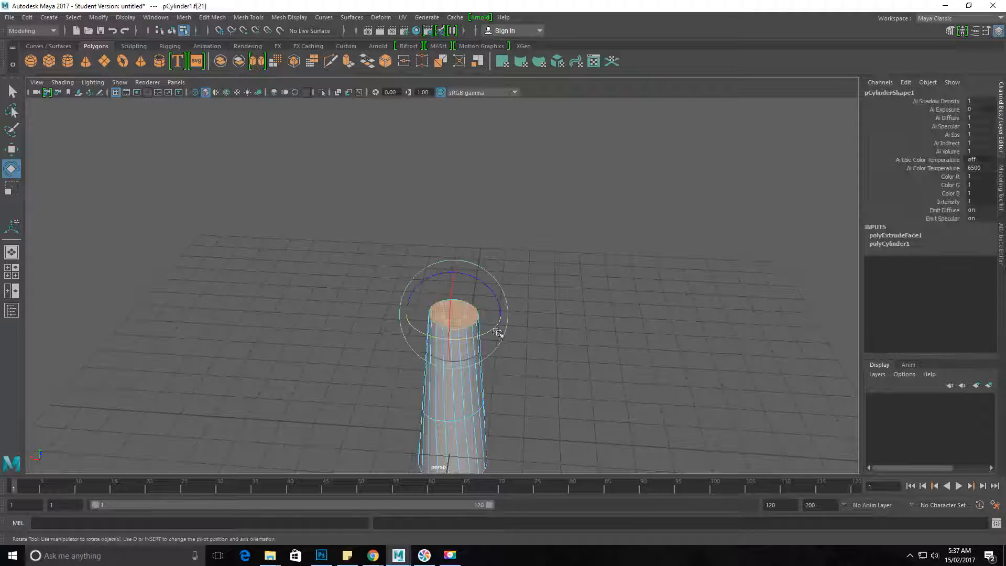
{"action": "left_click_drag", "start_coordinate": [461, 326], "coordinate": [463, 318], "text": "alt"}
{"action": "key", "text": "ctrl+e"}
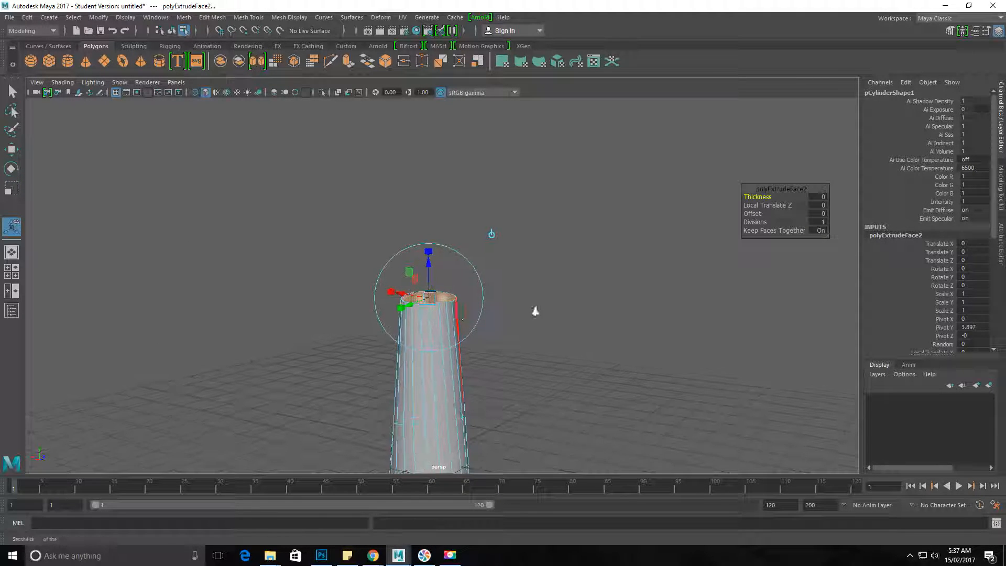
{"action": "left_click_drag", "start_coordinate": [432, 260], "coordinate": [428, 230]}
{"action": "left_click", "coordinate": [429, 186]}
{"action": "key", "text": "e"}
{"action": "key", "text": "w"}
{"action": "left_click_drag", "start_coordinate": [430, 185], "coordinate": [430, 153]}
{"action": "key", "text": "e"}
{"action": "left_click_drag", "start_coordinate": [427, 204], "coordinate": [420, 322], "text": "alt"}
Return to object mode and stretch the whole trunk vertically to a Y scale of about 2.475
{"action": "right_click_drag", "start_coordinate": [412, 278], "coordinate": [451, 236]}
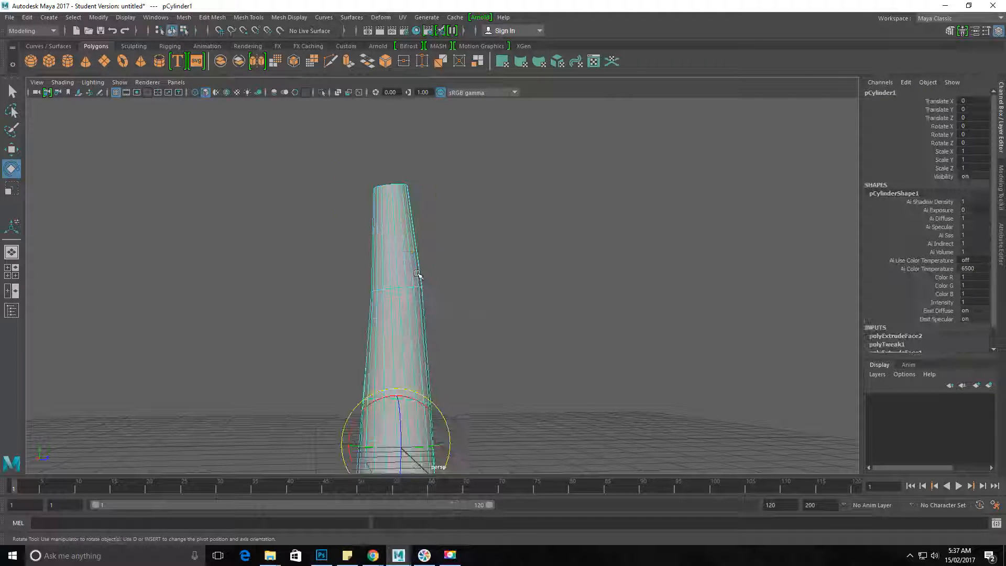
{"action": "key", "text": "r"}
{"action": "scroll", "coordinate": [466, 289], "scroll_direction": "down", "scroll_amount": 4}
{"action": "left_click_drag", "start_coordinate": [423, 311], "coordinate": [404, 278]}
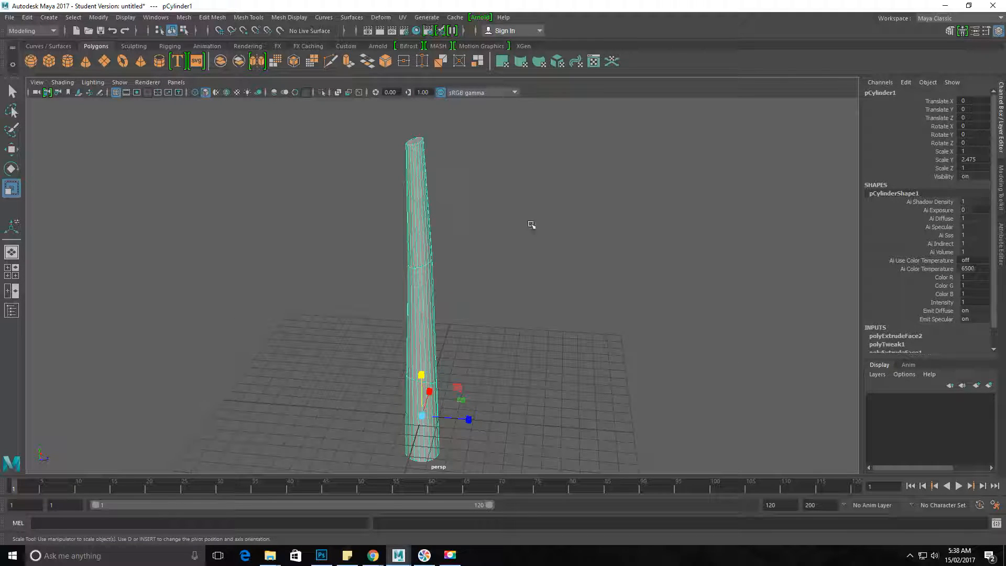
Turn on the Poly Count heads-up display in the viewport
{"action": "left_click", "coordinate": [184, 17]}
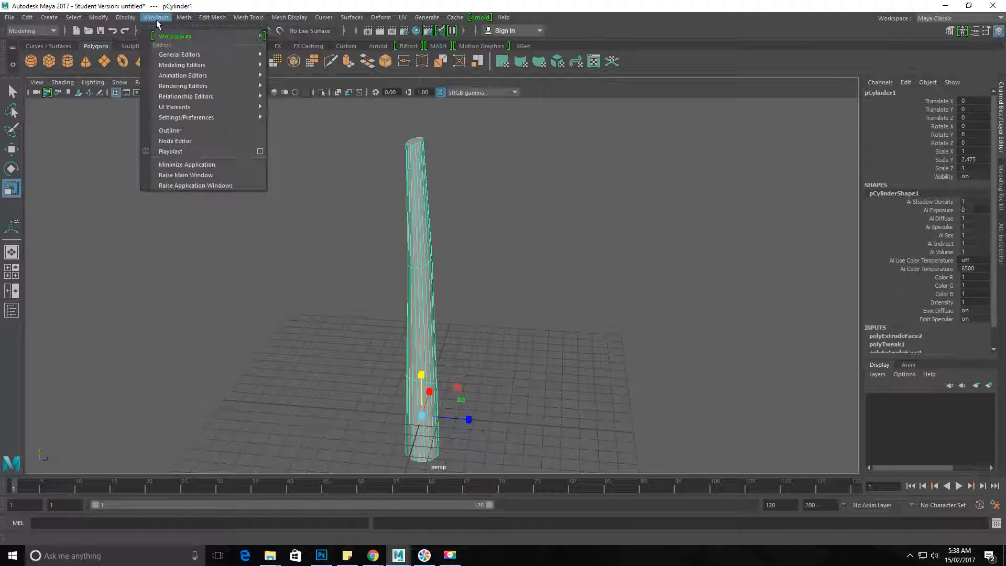
{"action": "mouse_move", "coordinate": [134, 21]}
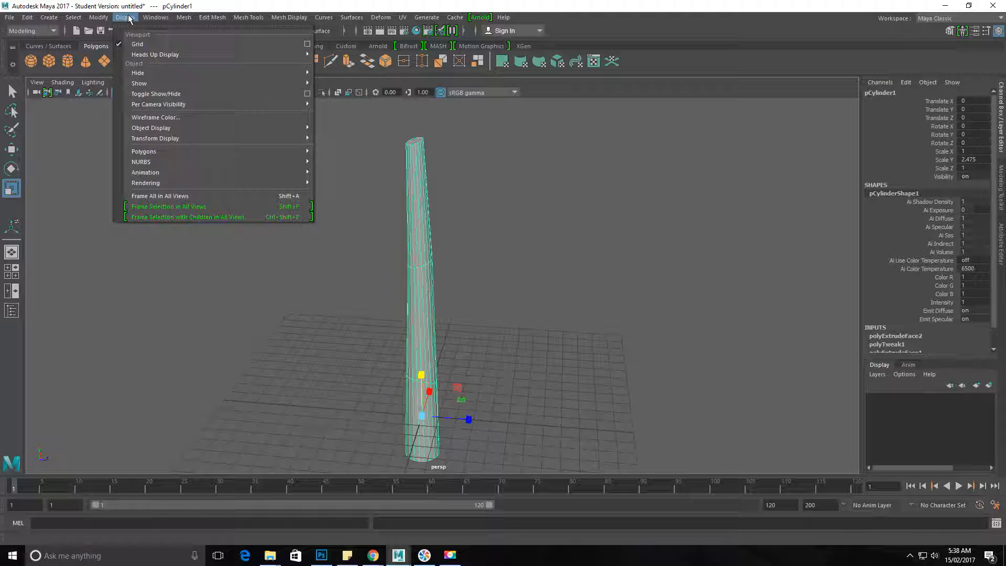
{"action": "mouse_move", "coordinate": [155, 58]}
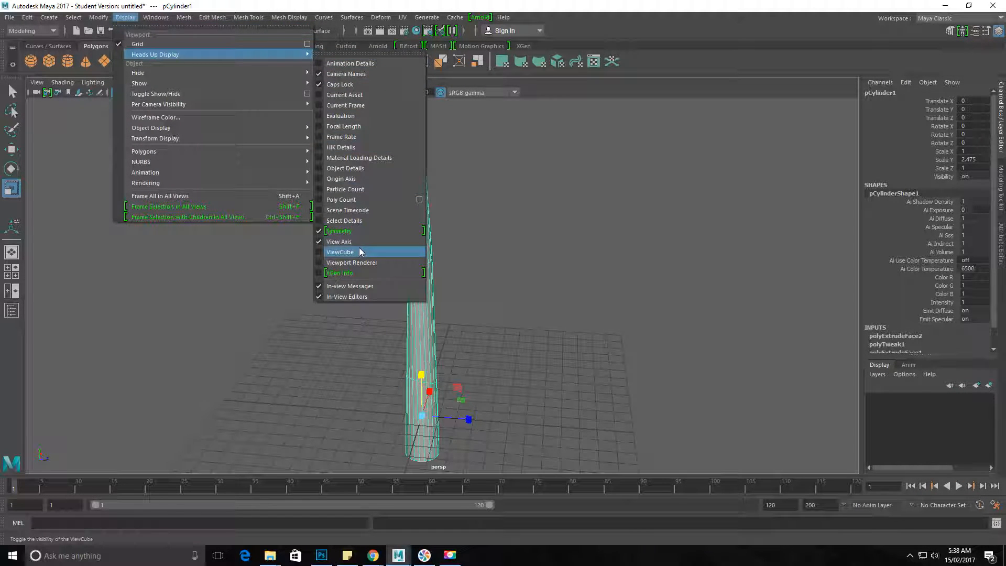
{"action": "left_click", "coordinate": [362, 200]}
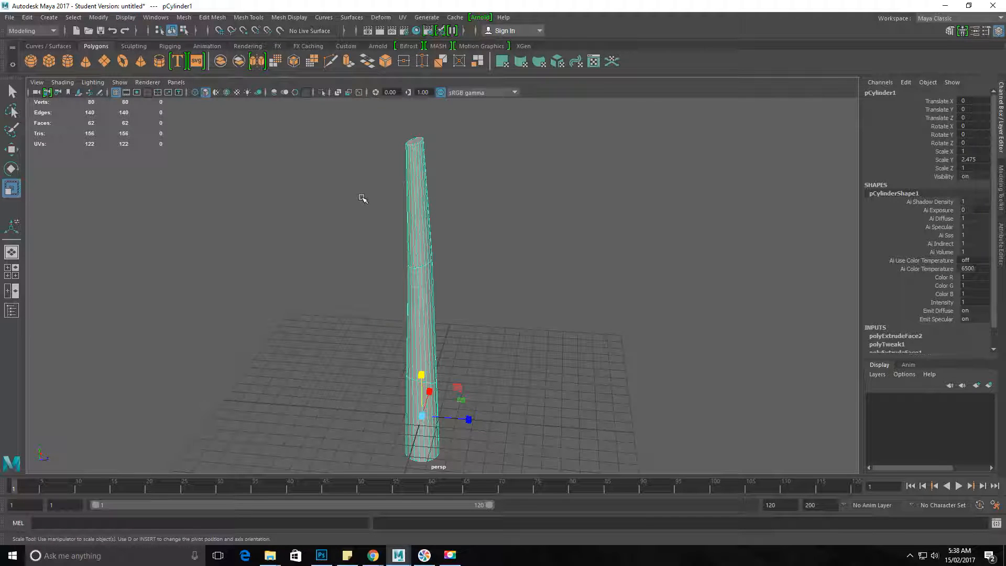
Deselect and reselect the trunk to compare the poly count figures, and examine the mesh from several angles and distances
{"action": "left_click", "coordinate": [348, 206]}
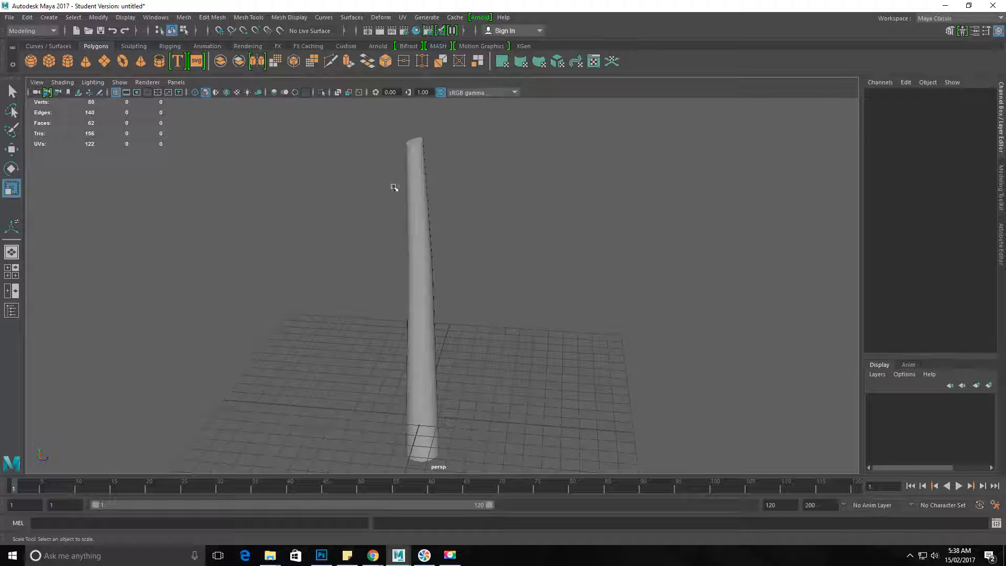
{"action": "left_click", "coordinate": [414, 170]}
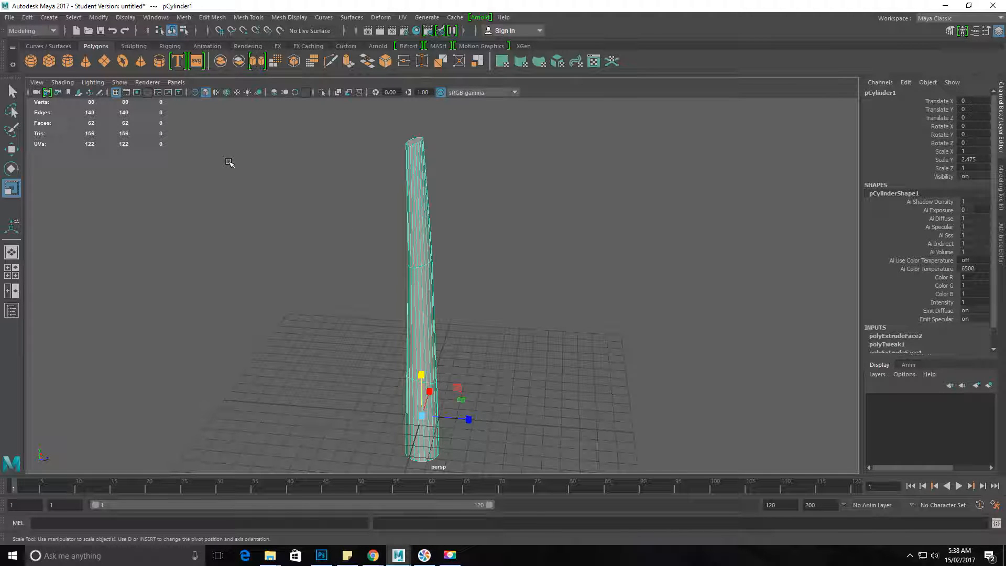
{"action": "left_click_drag", "start_coordinate": [242, 222], "coordinate": [373, 222], "text": "alt"}
{"action": "right_click_drag", "start_coordinate": [372, 222], "coordinate": [310, 258], "text": "alt"}
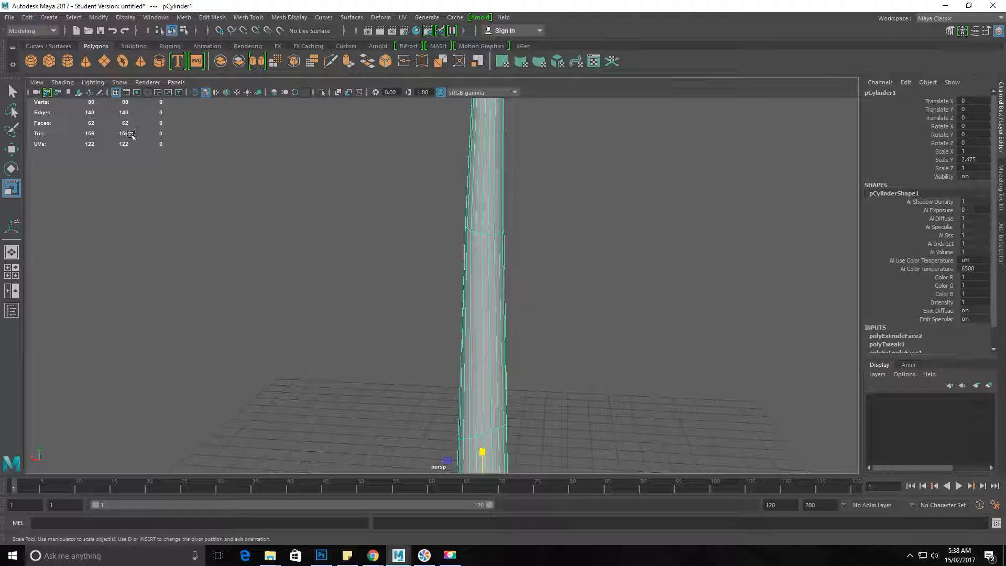
{"action": "left_click_drag", "start_coordinate": [583, 283], "coordinate": [516, 283], "text": "alt"}
{"action": "right_click_drag", "start_coordinate": [516, 283], "coordinate": [409, 276], "text": "alt"}
{"action": "left_click_drag", "start_coordinate": [527, 254], "coordinate": [404, 238], "text": "alt"}
{"action": "right_click_drag", "start_coordinate": [404, 238], "coordinate": [353, 290], "text": "alt"}
{"action": "left_click_drag", "start_coordinate": [353, 290], "coordinate": [441, 245], "text": "alt"}
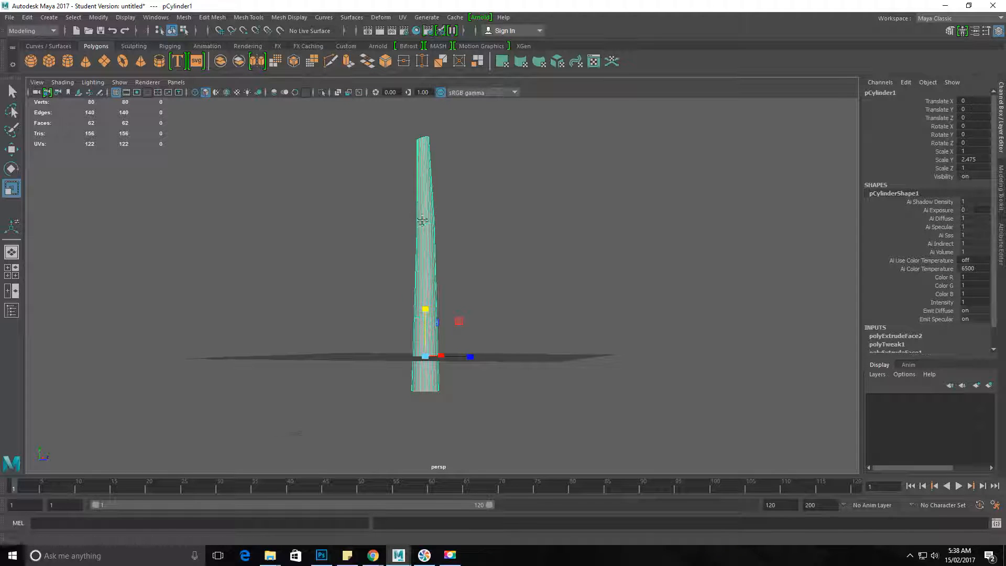
{"action": "middle_click_drag", "start_coordinate": [434, 211], "coordinate": [420, 336], "text": "alt"}
{"action": "left_click_drag", "start_coordinate": [415, 283], "coordinate": [404, 427], "text": "alt"}
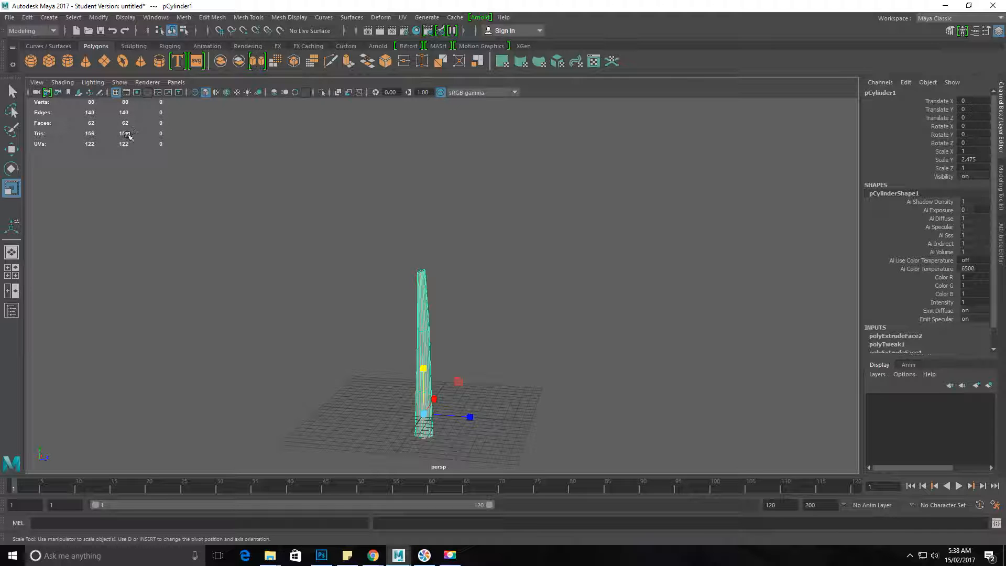
{"action": "left_click_drag", "start_coordinate": [450, 416], "coordinate": [508, 379], "text": "alt"}
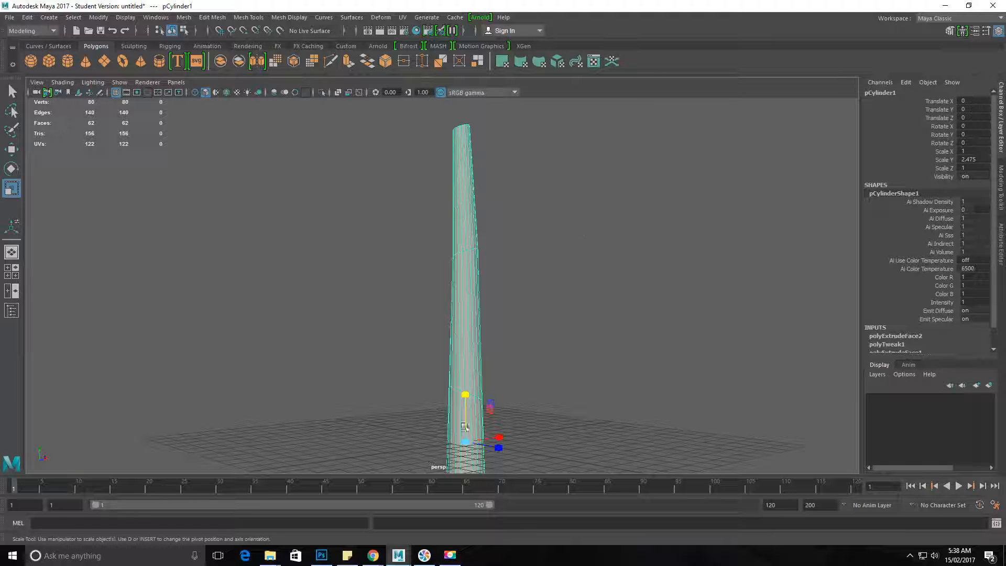
{"action": "left_click_drag", "start_coordinate": [346, 282], "coordinate": [407, 334], "text": "alt"}
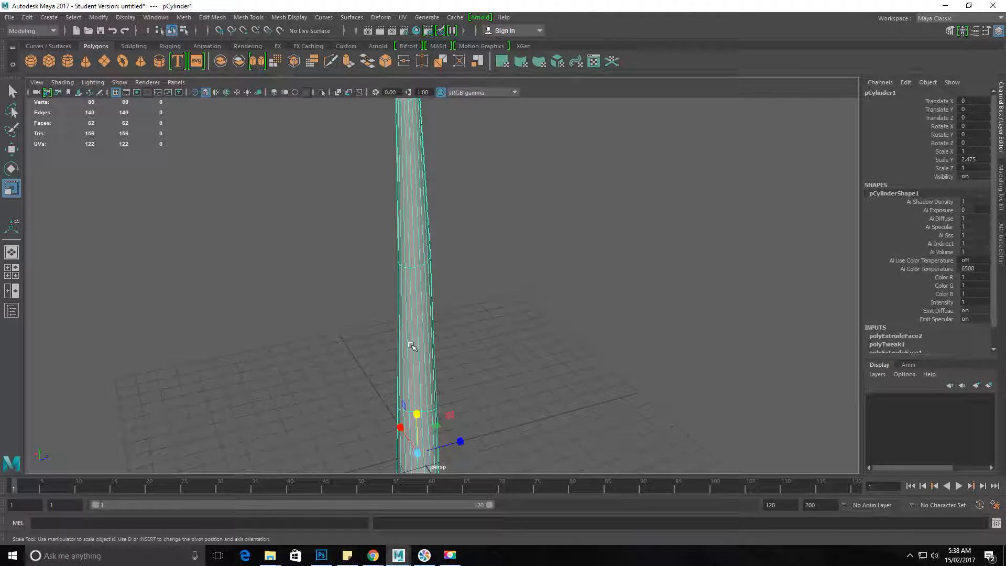
Delete the trunk mesh, undo the deletion and reselect the trunk
{"action": "key", "text": "Delete"}
{"action": "left_click_drag", "start_coordinate": [455, 303], "coordinate": [350, 260], "text": "alt"}
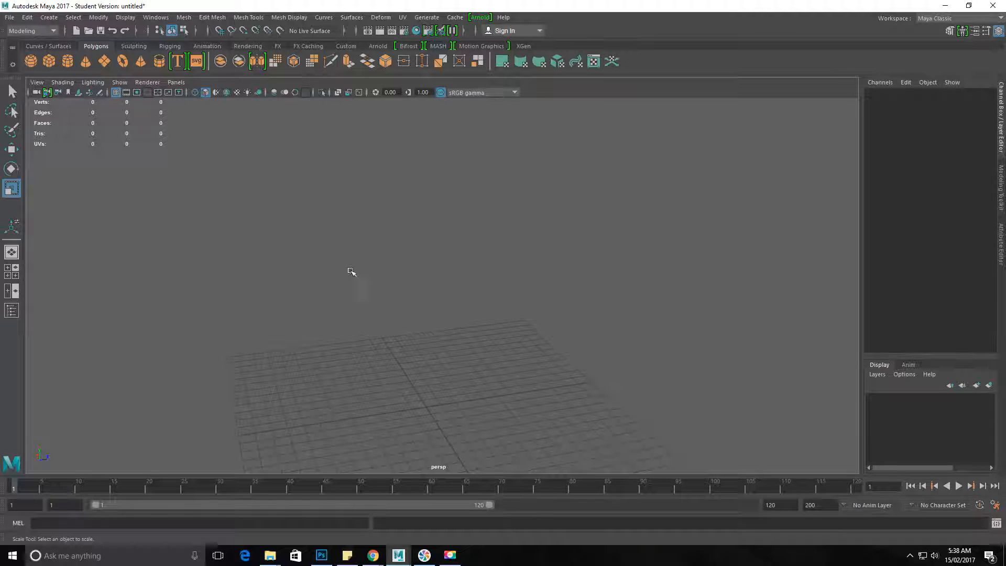
{"action": "middle_click_drag", "start_coordinate": [466, 345], "coordinate": [388, 288], "text": "alt"}
{"action": "left_click_drag", "start_coordinate": [387, 289], "coordinate": [469, 273], "text": "alt"}
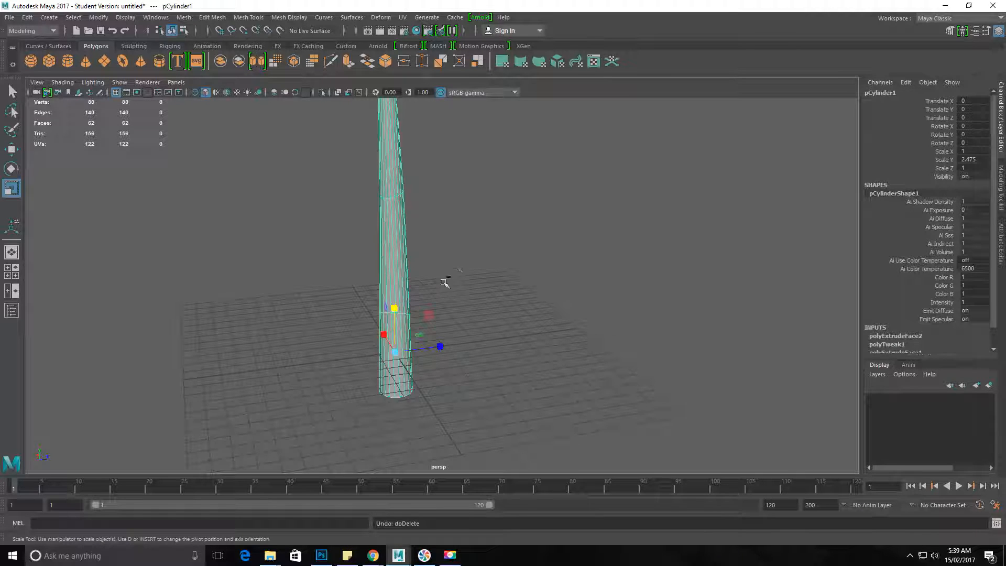
{"action": "left_click", "coordinate": [445, 140]}
{"action": "left_click_drag", "start_coordinate": [433, 362], "coordinate": [535, 370], "text": "alt"}
{"action": "left_click", "coordinate": [380, 281]}
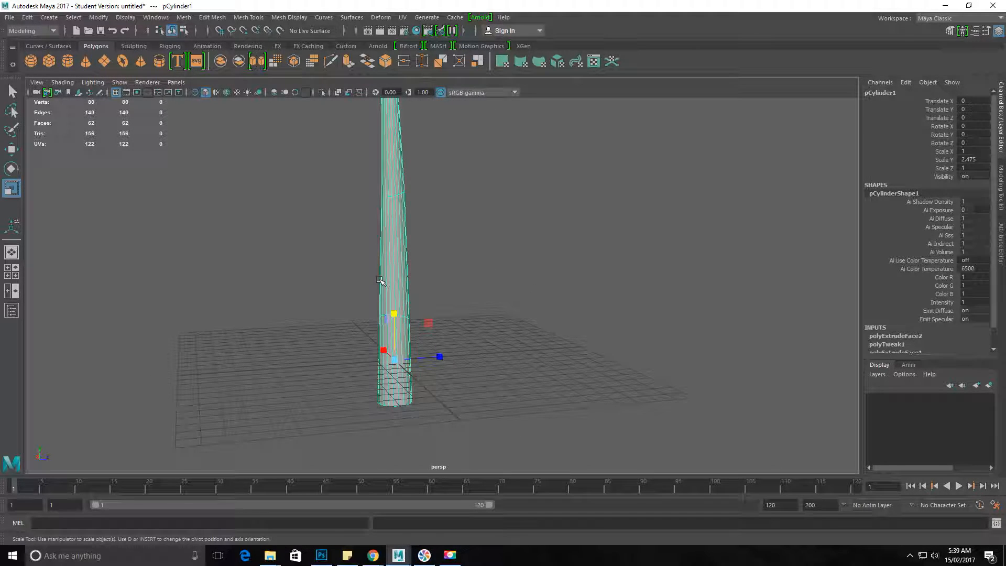
Hide the selected original trunk mesh
{"action": "key", "text": "ctrl+h"}
{"action": "left_click_drag", "start_coordinate": [423, 285], "coordinate": [398, 323], "text": "alt"}
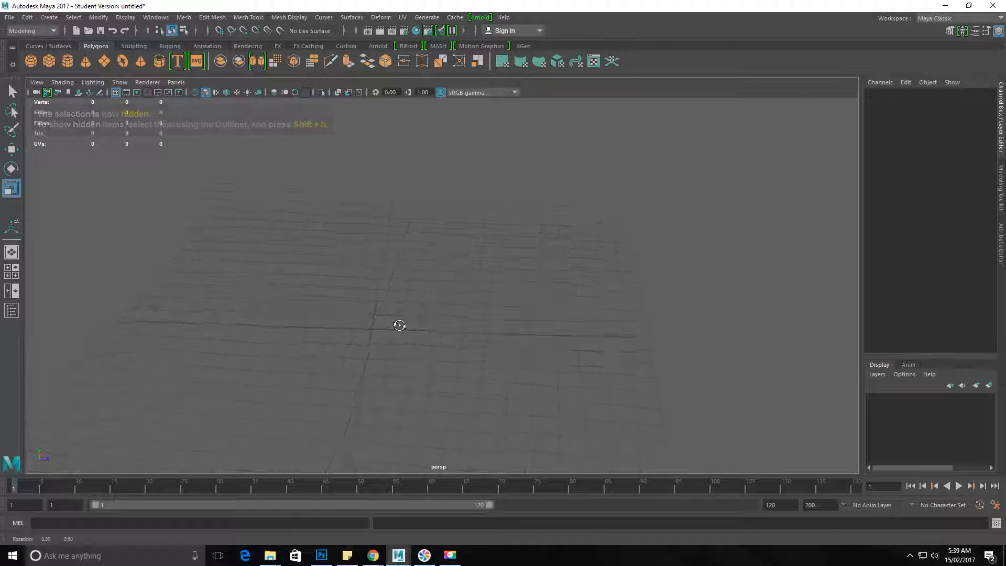
Create a polygon cylinder with 8 axis divisions, keeping the options dialog open
{"action": "left_click", "coordinate": [126, 18]}
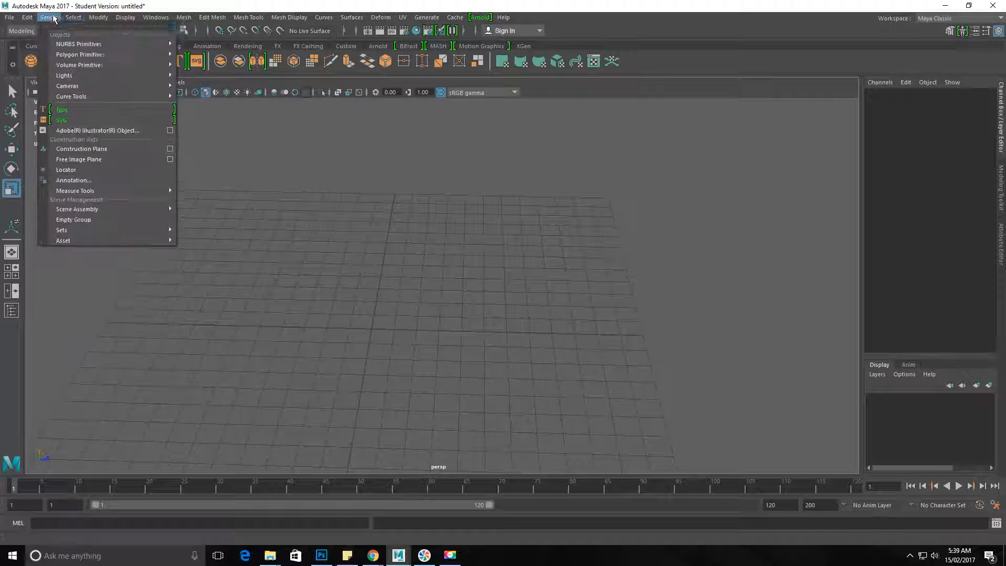
{"action": "mouse_move", "coordinate": [86, 50]}
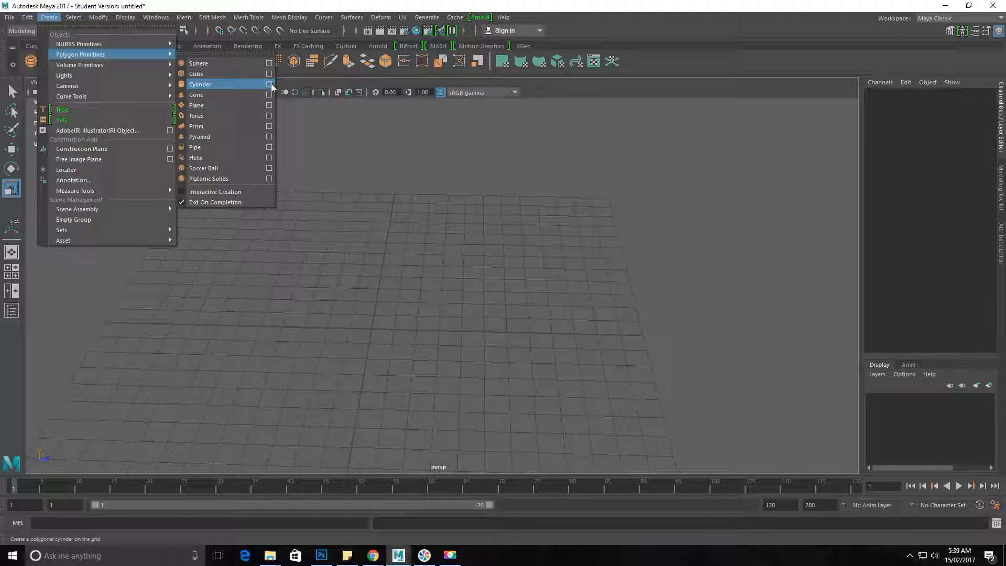
{"action": "left_click", "coordinate": [269, 85]}
{"action": "left_click_drag", "start_coordinate": [478, 194], "coordinate": [476, 83]}
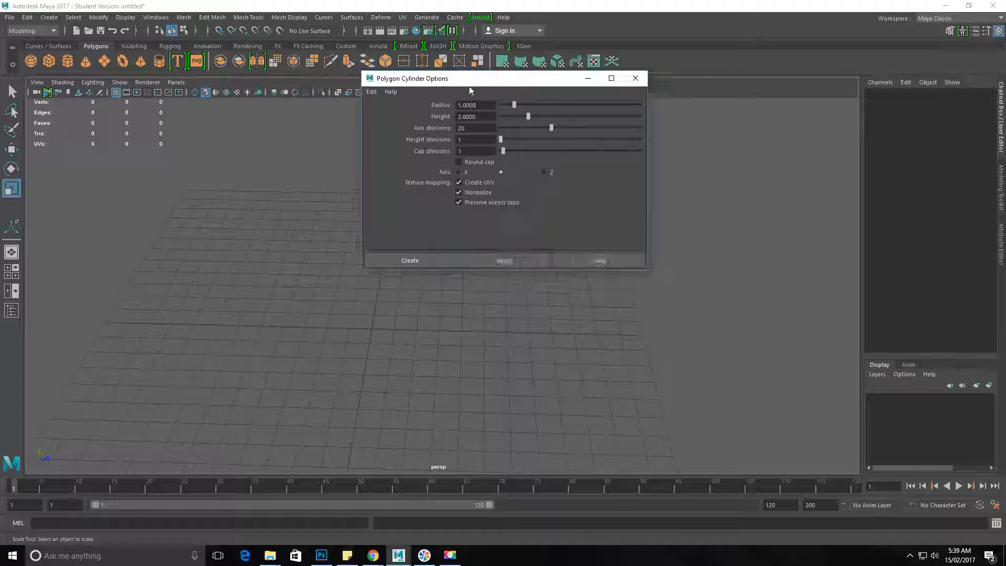
{"action": "left_click", "coordinate": [473, 129]}
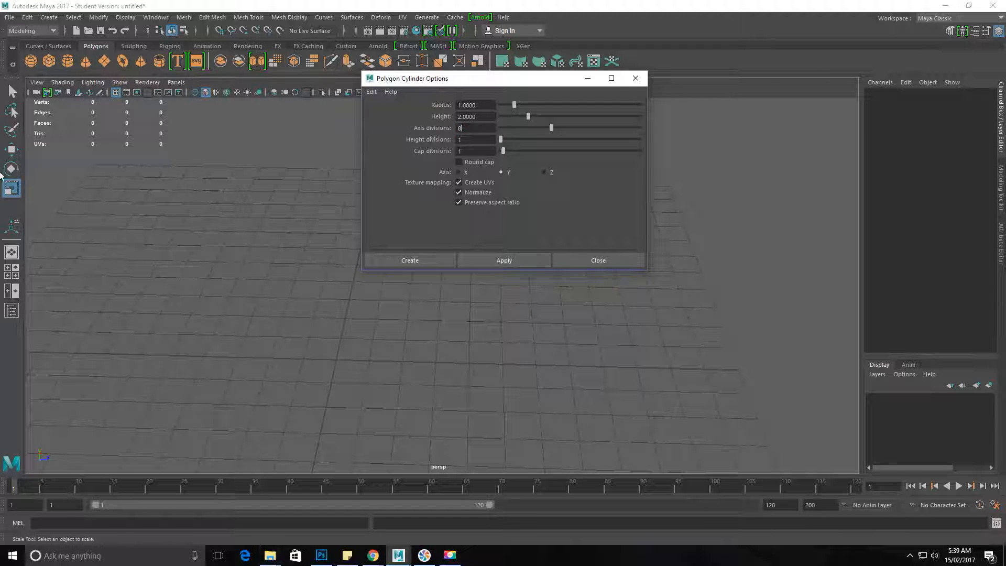
{"action": "left_click", "coordinate": [493, 258]}
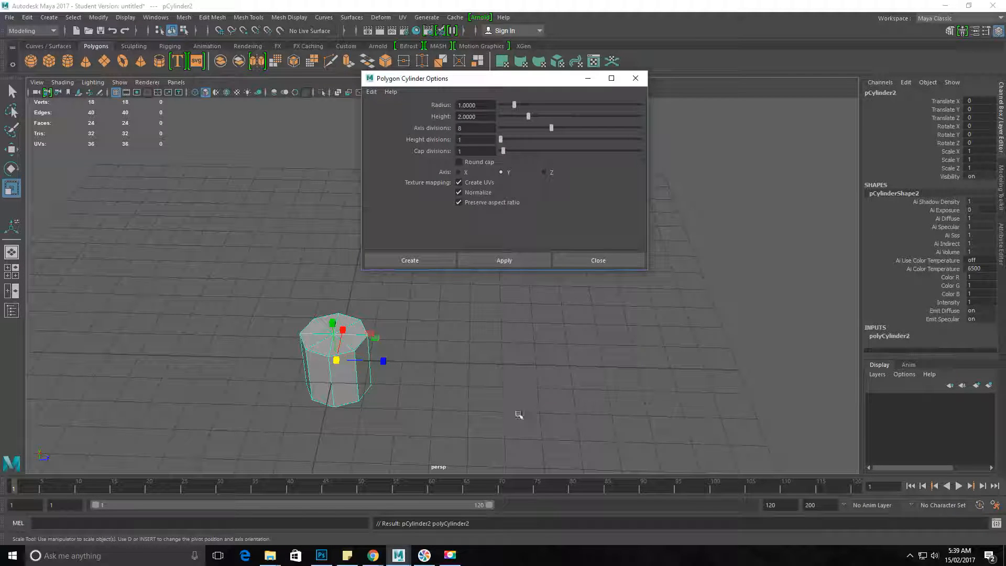
Delete the cylinder and create a replacement with 8 axis divisions and 0 cap divisions, closing the options dialog
{"action": "left_click", "coordinate": [393, 416]}
{"action": "left_click", "coordinate": [362, 394]}
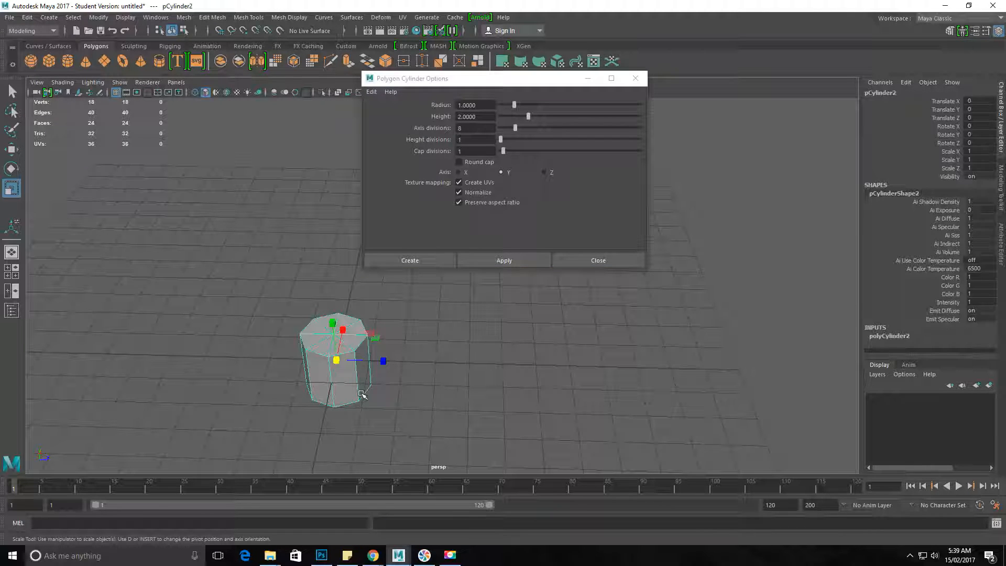
{"action": "key", "text": "Delete"}
{"action": "left_click", "coordinate": [484, 137]}
{"action": "key", "text": "Tab"}
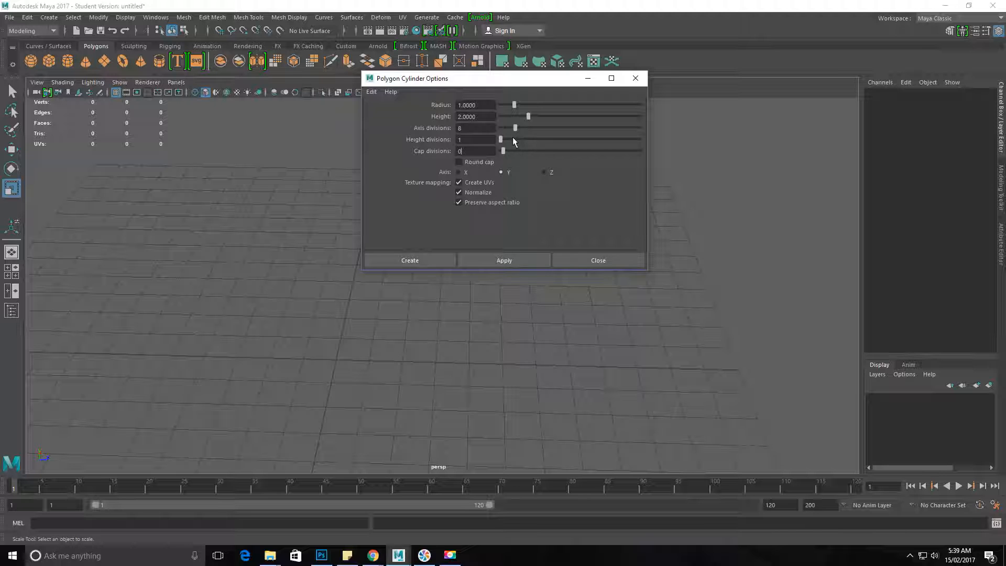
{"action": "left_click", "coordinate": [502, 254]}
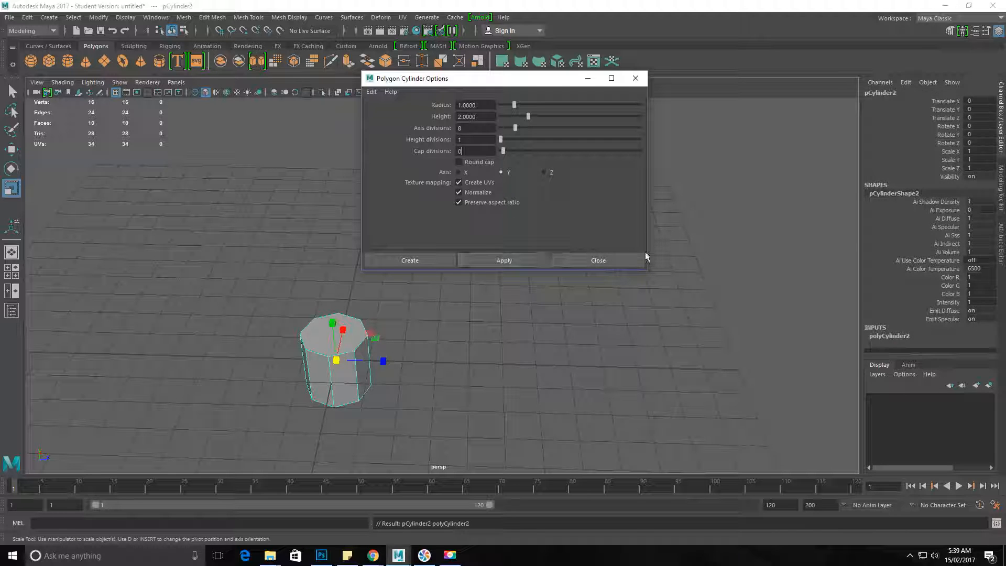
{"action": "left_click", "coordinate": [618, 261]}
Frame the new cylinder and raise it to a Translate Y of about 1.082 so its base sits on the grid
{"action": "left_click_drag", "start_coordinate": [257, 391], "coordinate": [360, 267], "text": "alt"}
{"action": "key", "text": "f"}
{"action": "key", "text": "w"}
{"action": "left_click_drag", "start_coordinate": [447, 253], "coordinate": [351, 222]}
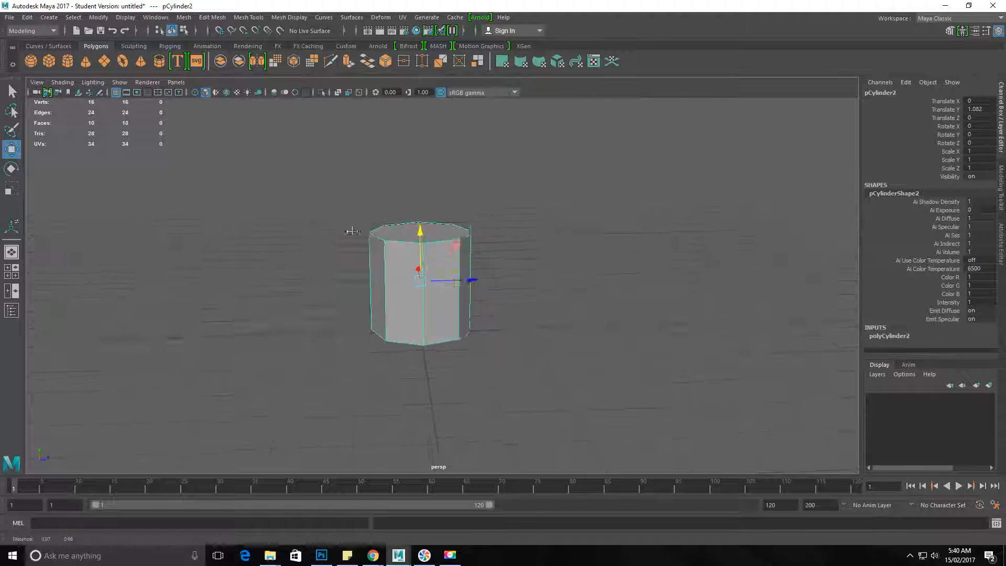
Try extruding the cylinder's top face upward twice into a three-segment column, and return to object mode
{"action": "middle_click_drag", "start_coordinate": [352, 222], "coordinate": [348, 257], "text": "alt"}
{"action": "right_click_drag", "start_coordinate": [424, 254], "coordinate": [419, 285]}
{"action": "left_click", "coordinate": [421, 266]}
{"action": "left_click_drag", "start_coordinate": [490, 305], "coordinate": [419, 102], "text": "alt"}
{"action": "key", "text": "ctrl+e"}
{"action": "left_click", "coordinate": [555, 310]}
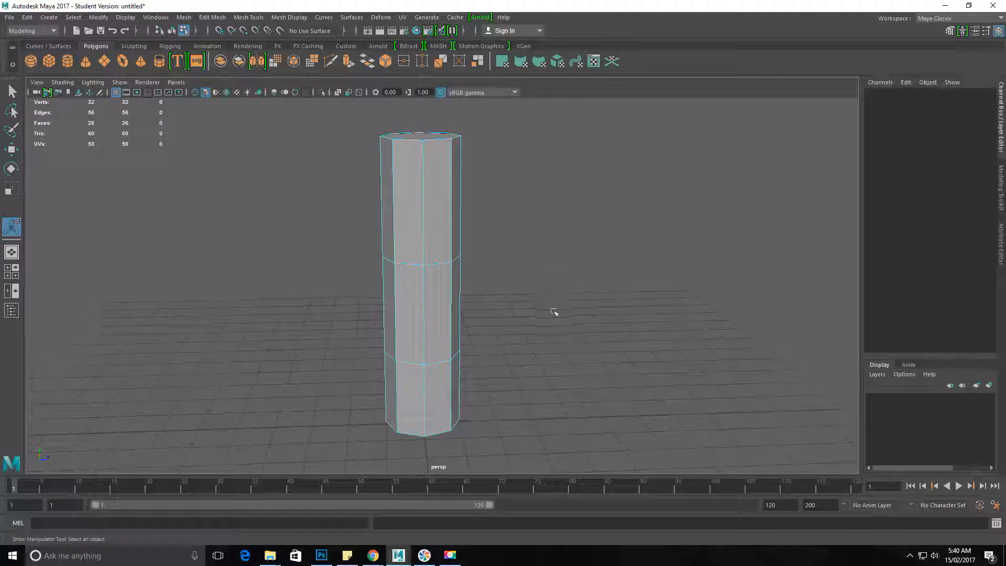
{"action": "scroll", "coordinate": [554, 309], "scroll_direction": "down", "scroll_amount": 2}
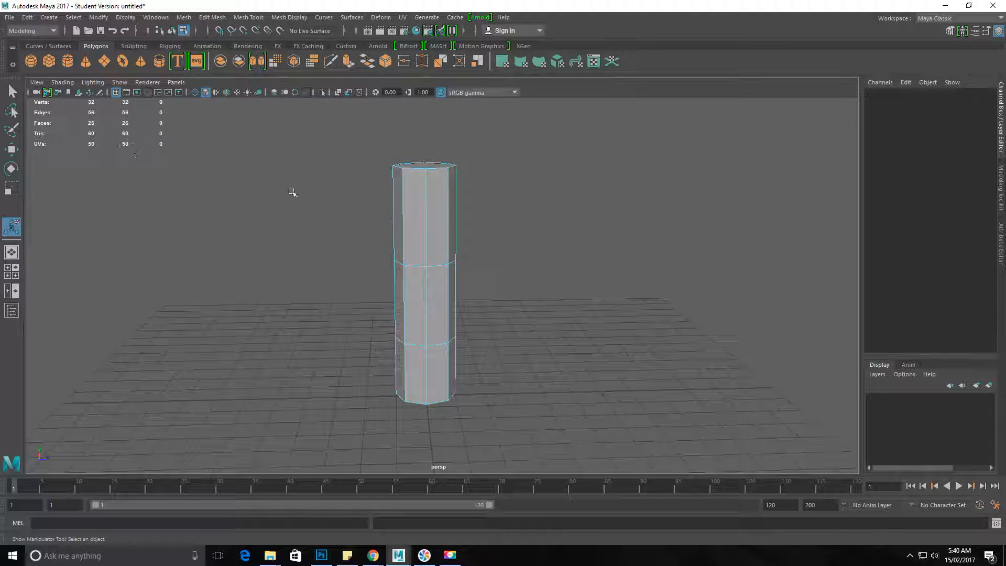
{"action": "right_click_drag", "start_coordinate": [426, 234], "coordinate": [470, 203]}
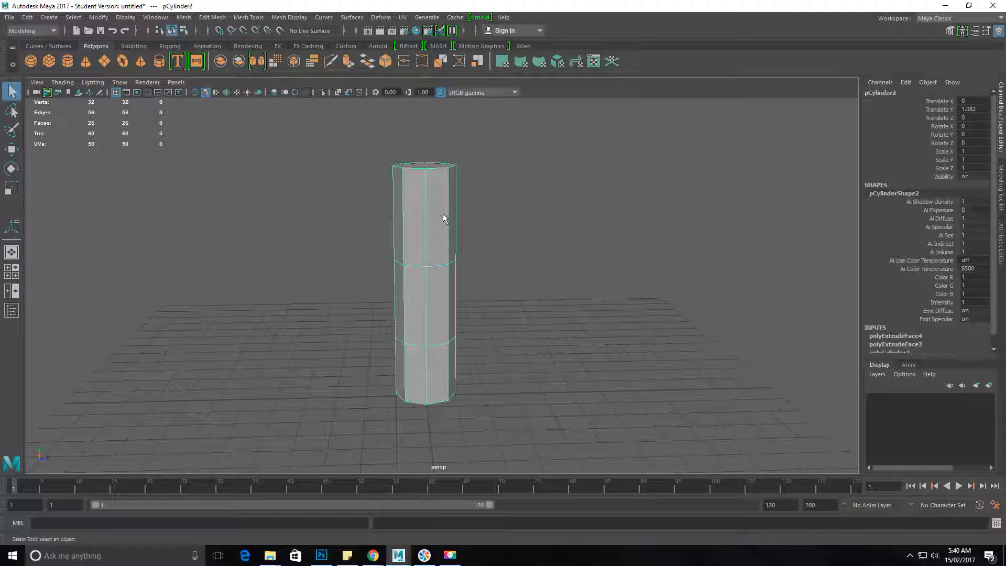
Undo both top-face extrusions to get back to the plain eight-sided cylinder
{"action": "key", "text": "ctrl+z"}
{"action": "key", "text": "ctrl+z"}
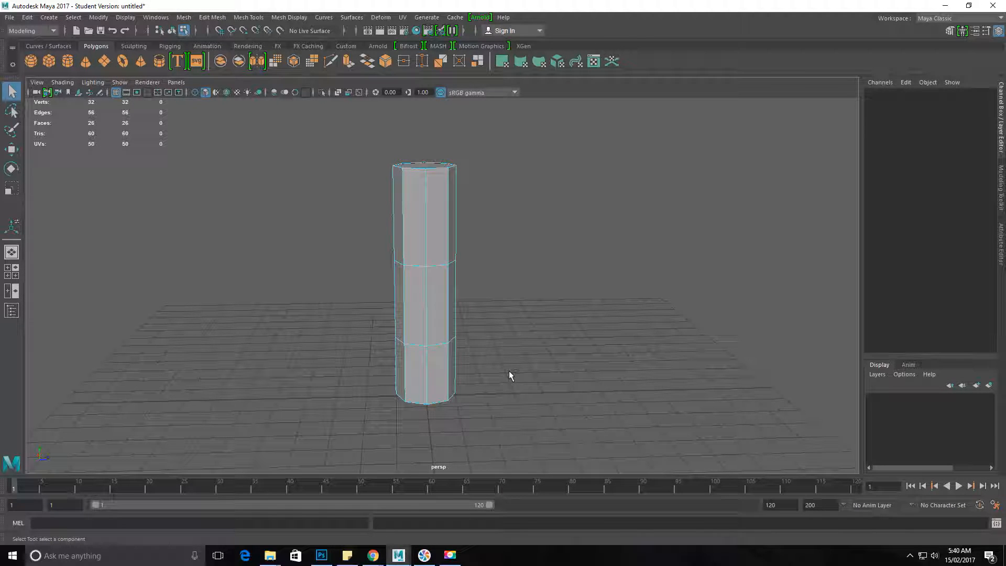
{"action": "left_click_drag", "start_coordinate": [506, 370], "coordinate": [428, 348], "text": "alt"}
{"action": "right_click_drag", "start_coordinate": [427, 256], "coordinate": [499, 225]}
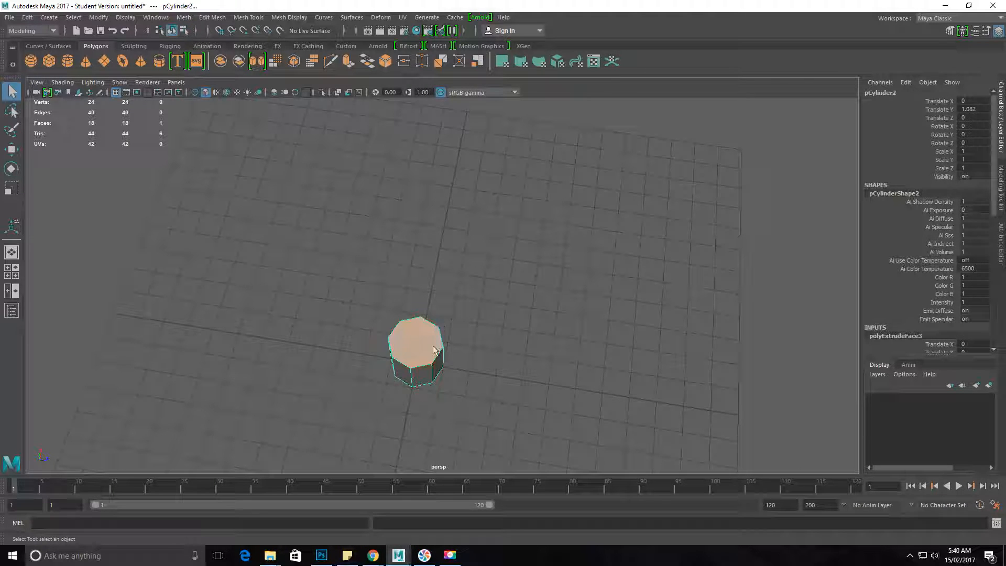
{"action": "left_click_drag", "start_coordinate": [550, 341], "coordinate": [556, 294], "text": "alt"}
{"action": "scroll", "coordinate": [994, 277], "scroll_direction": "down", "scroll_amount": 1}
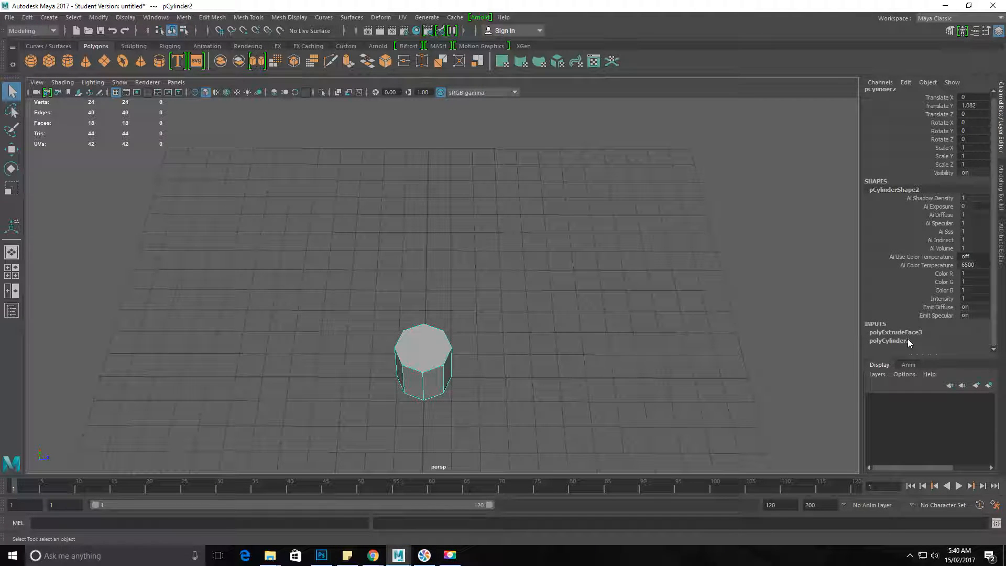
{"action": "key", "text": "F11"}
{"action": "left_click", "coordinate": [933, 351]}
{"action": "scroll", "coordinate": [889, 289], "scroll_direction": "down", "scroll_amount": 5}
{"action": "key", "text": "ctrl+z"}
{"action": "key", "text": "ctrl+z"}
{"action": "key", "text": "ctrl+z"}
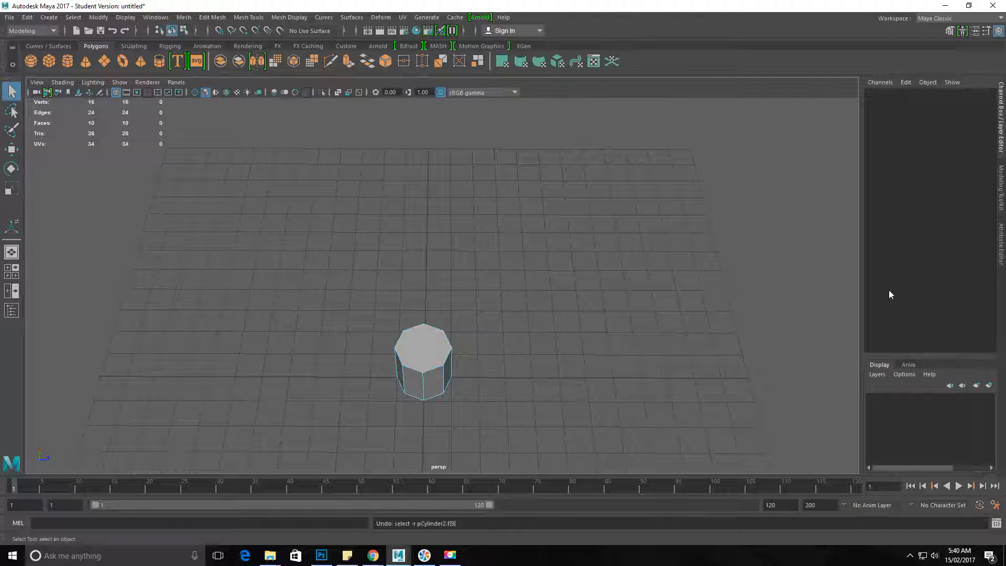
Return to object mode and set the cylinder's axis subdivisions to 6 after trying 7
{"action": "right_click_drag", "start_coordinate": [440, 250], "coordinate": [478, 239]}
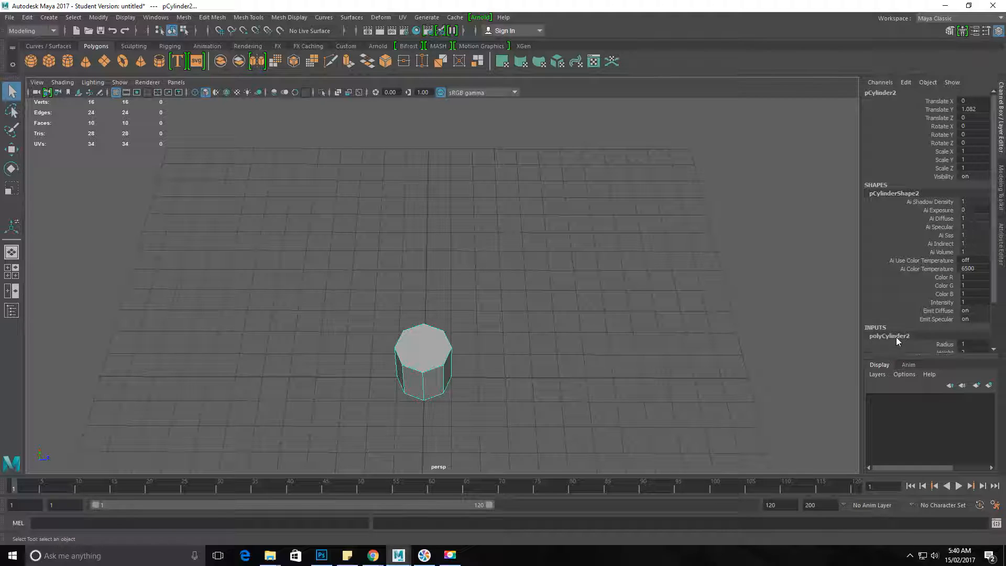
{"action": "left_click", "coordinate": [897, 339]}
{"action": "scroll", "coordinate": [907, 275], "scroll_direction": "down", "scroll_amount": 3}
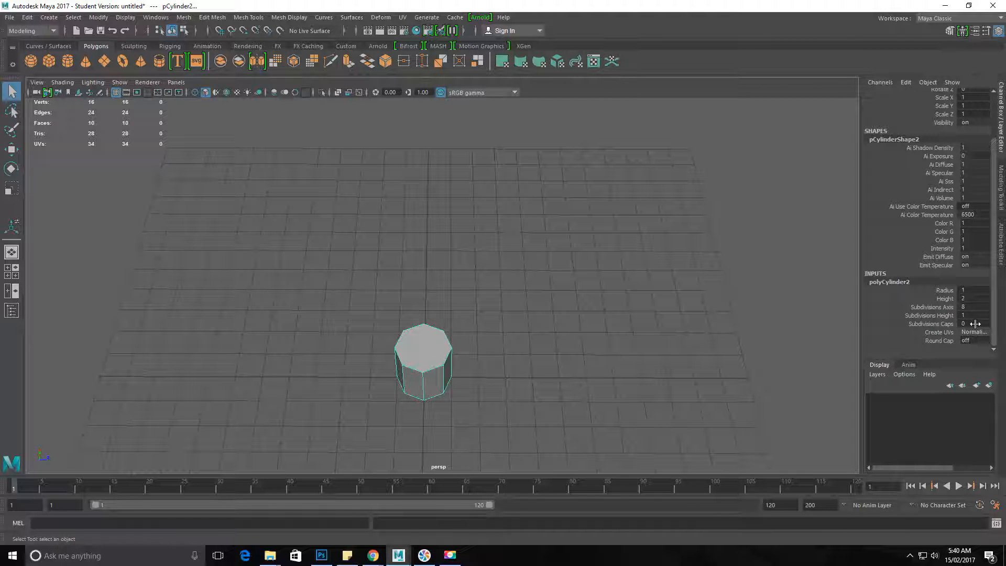
{"action": "type", "text": "7"}
{"action": "key", "text": "Return"}
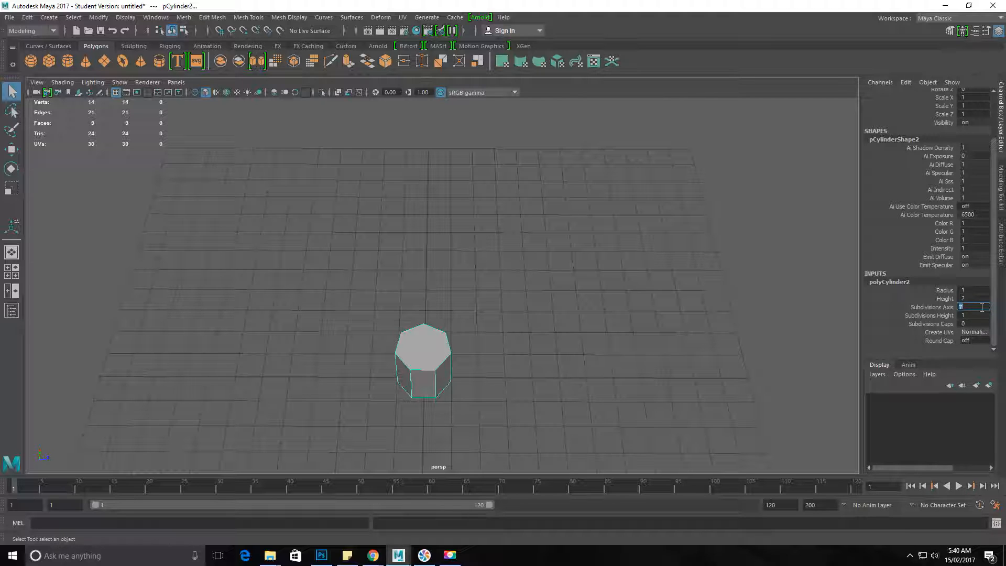
{"action": "type", "text": "6"}
{"action": "key", "text": "Return"}
Select the six top vertices of the hexagonal cylinder and move them straight up to lengthen the trunk section
{"action": "left_click_drag", "start_coordinate": [403, 164], "coordinate": [465, 331], "text": "alt"}
{"action": "right_click_drag", "start_coordinate": [441, 253], "coordinate": [498, 235]}
{"action": "left_click_drag", "start_coordinate": [442, 360], "coordinate": [420, 355], "text": "alt"}
{"action": "right_click_drag", "start_coordinate": [430, 253], "coordinate": [471, 240]}
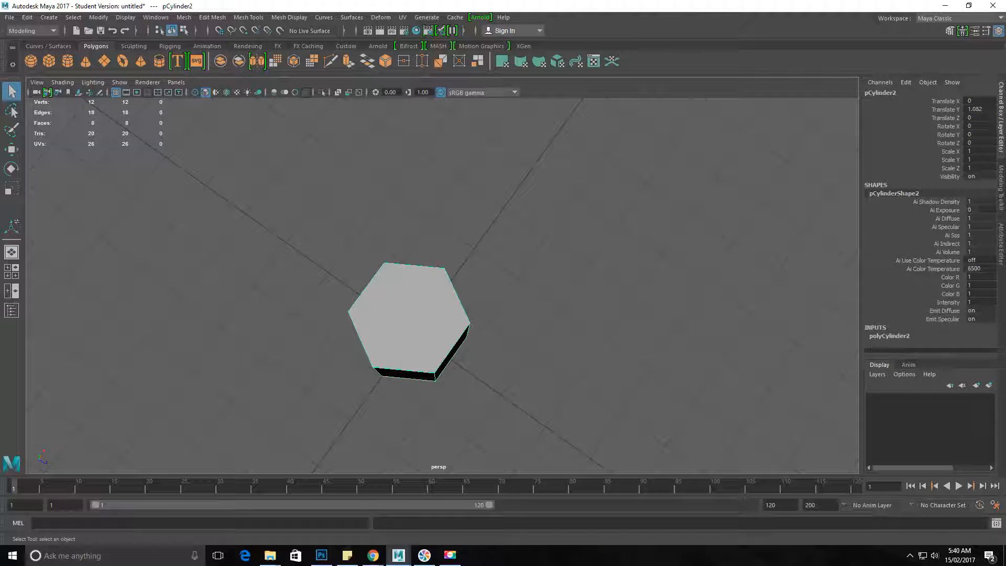
{"action": "right_click_drag", "start_coordinate": [451, 285], "coordinate": [405, 254]}
{"action": "mouse_move", "coordinate": [478, 341]}
{"action": "left_mouse_down", "text": "alt"}
{"action": "mouse_move", "coordinate": [499, 282]}
{"action": "mouse_move", "coordinate": [486, 289]}
{"action": "mouse_move", "coordinate": [477, 355]}
{"action": "left_mouse_up", "text": "alt"}
{"action": "left_click_drag", "start_coordinate": [411, 313], "coordinate": [411, 256], "text": "alt"}
{"action": "left_click_drag", "start_coordinate": [255, 224], "coordinate": [386, 288]}
{"action": "key", "text": "w"}
{"action": "left_click_drag", "start_coordinate": [426, 224], "coordinate": [442, 128]}
{"action": "middle_click_drag", "start_coordinate": [442, 129], "coordinate": [429, 237], "text": "alt"}
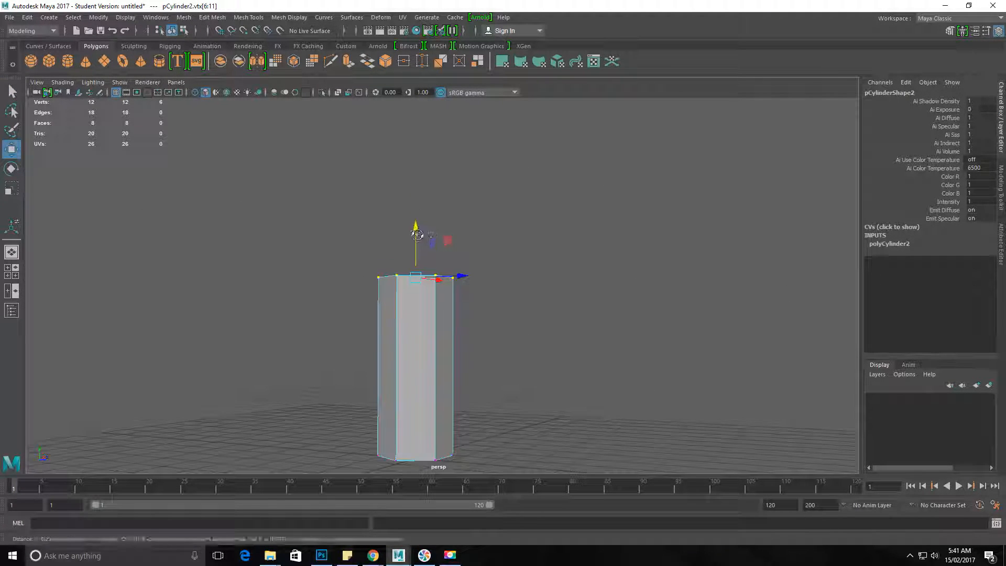
Scale the six top vertices inward to taper the trunk section
{"action": "key", "text": "r"}
{"action": "left_click_drag", "start_coordinate": [422, 279], "coordinate": [396, 280]}
{"action": "left_click_drag", "start_coordinate": [490, 262], "coordinate": [466, 373], "text": "alt"}
{"action": "left_click_drag", "start_coordinate": [462, 318], "coordinate": [421, 313]}
Select groups of vertices on the sides of the trunk section and shift them horizontally to make its outline irregular
{"action": "key", "text": "q"}
{"action": "key", "text": "w"}
{"action": "left_click_drag", "start_coordinate": [443, 255], "coordinate": [464, 331]}
{"action": "left_click_drag", "start_coordinate": [434, 292], "coordinate": [456, 294]}
{"action": "left_click_drag", "start_coordinate": [371, 236], "coordinate": [454, 366]}
{"action": "left_click_drag", "start_coordinate": [439, 303], "coordinate": [442, 303]}
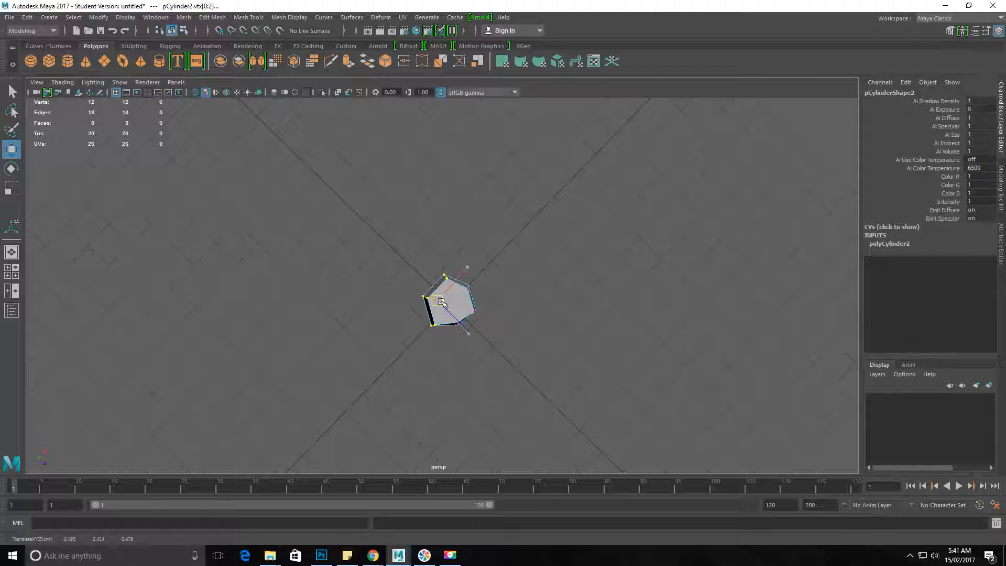
Nudge individual corner vertices at the trunk's base to adjust its hexagonal outline, and clear the selection
{"action": "left_click", "coordinate": [416, 283]}
{"action": "left_click", "coordinate": [445, 284]}
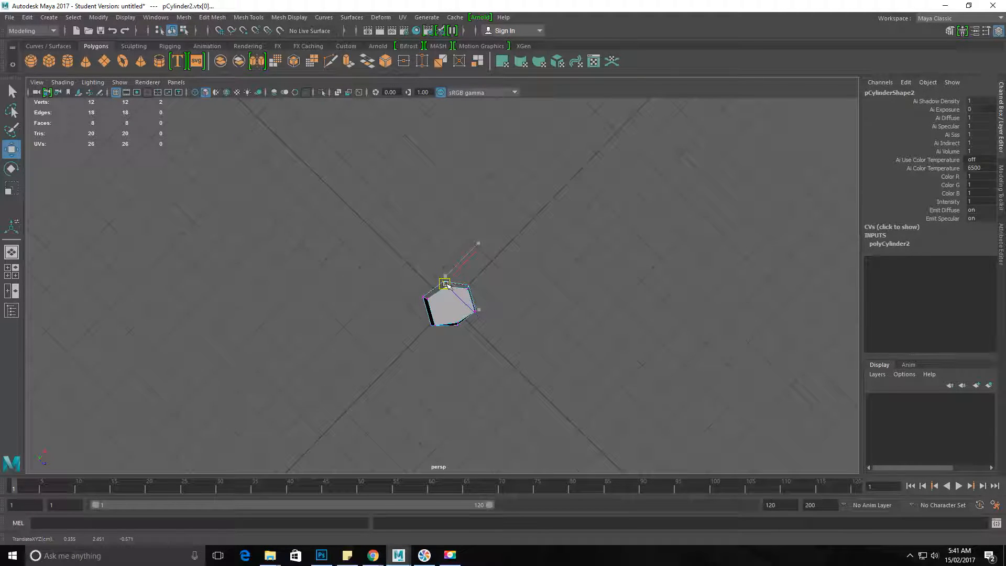
{"action": "left_click", "coordinate": [427, 299]}
{"action": "left_click", "coordinate": [428, 319]}
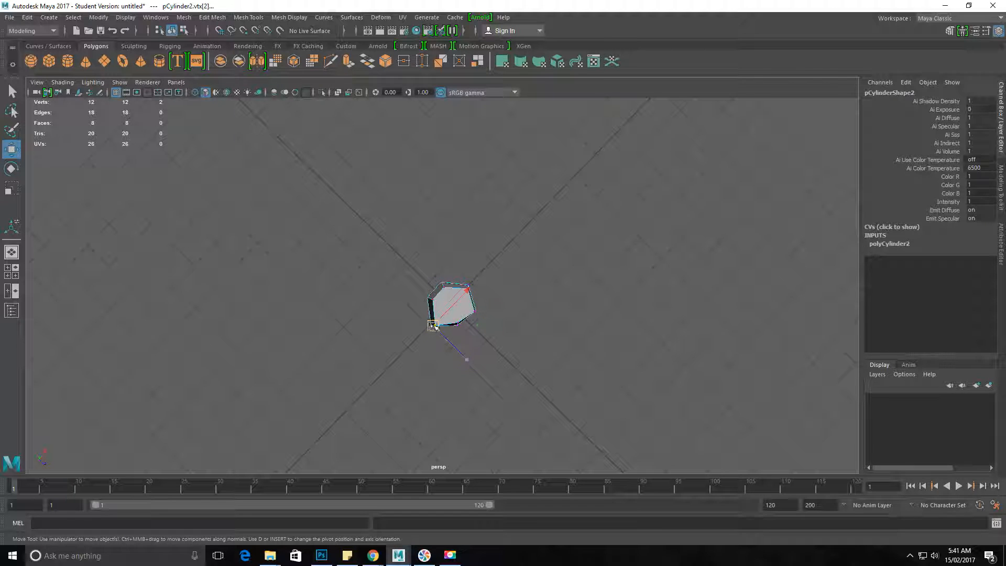
{"action": "left_click_drag", "start_coordinate": [434, 319], "coordinate": [450, 262], "text": "alt"}
{"action": "left_click_drag", "start_coordinate": [475, 286], "coordinate": [538, 303], "text": "alt"}
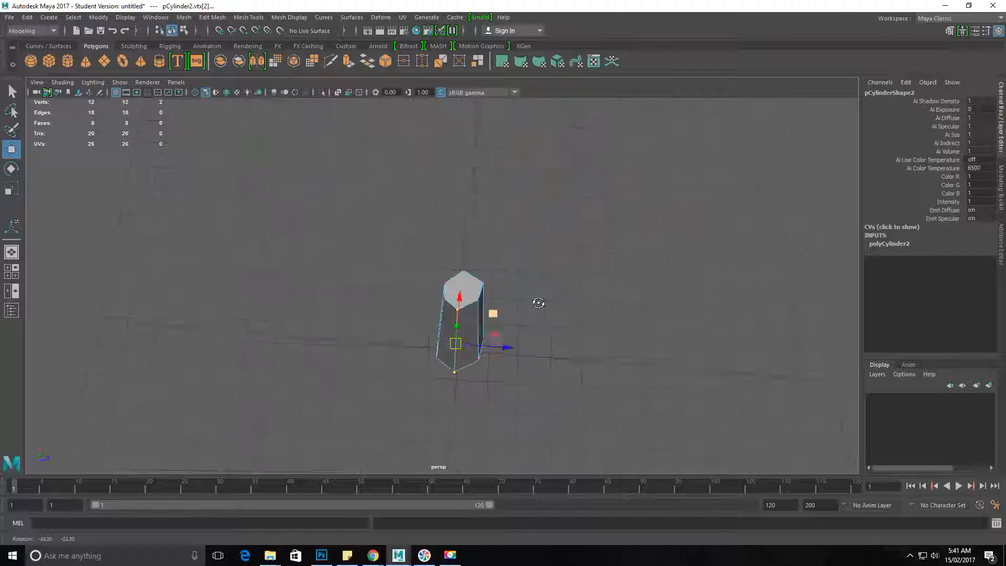
{"action": "left_click", "coordinate": [510, 387]}
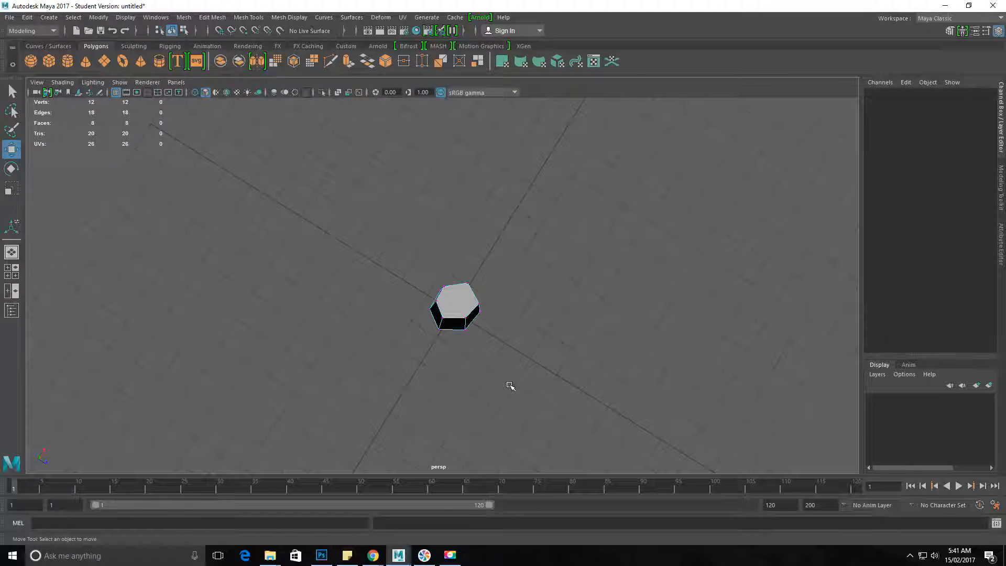
Select the six base vertices, rotate them slightly about the vertical axis and scale them outward to widen the trunk's base
{"action": "left_click_drag", "start_coordinate": [413, 327], "coordinate": [421, 264]}
{"action": "left_click_drag", "start_coordinate": [549, 460], "coordinate": [334, 281], "text": "alt"}
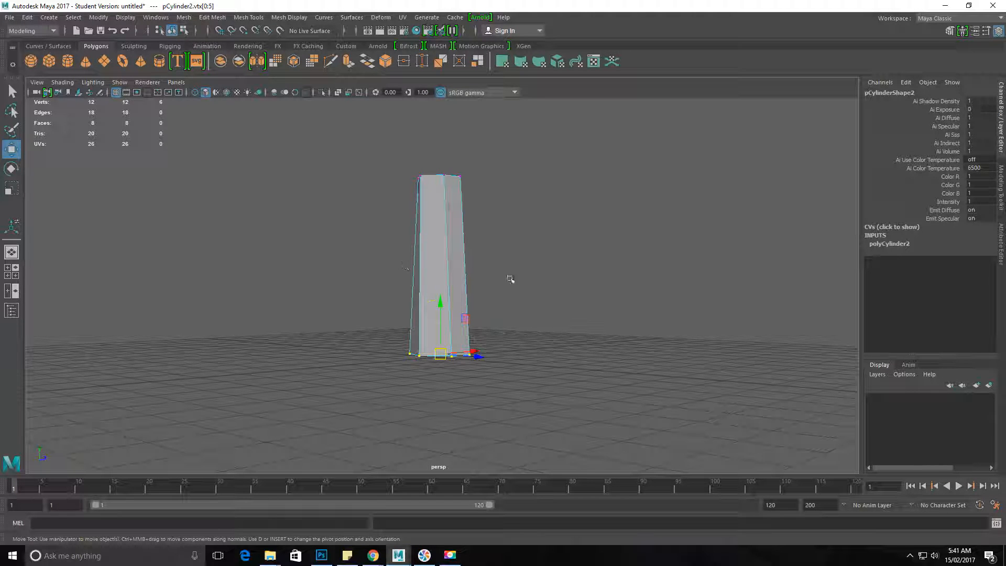
{"action": "key", "text": "e"}
{"action": "left_click_drag", "start_coordinate": [450, 359], "coordinate": [457, 363]}
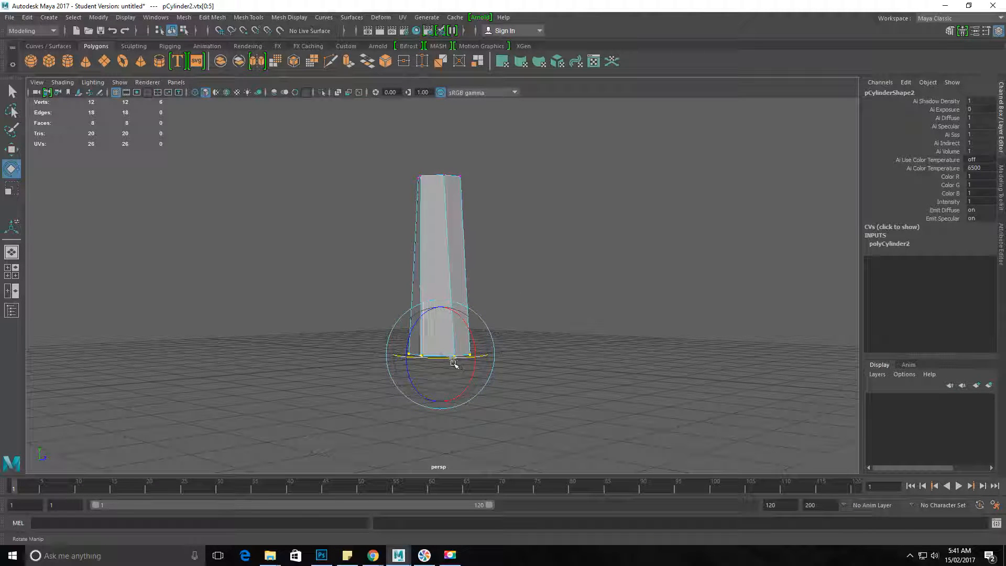
{"action": "key", "text": "r"}
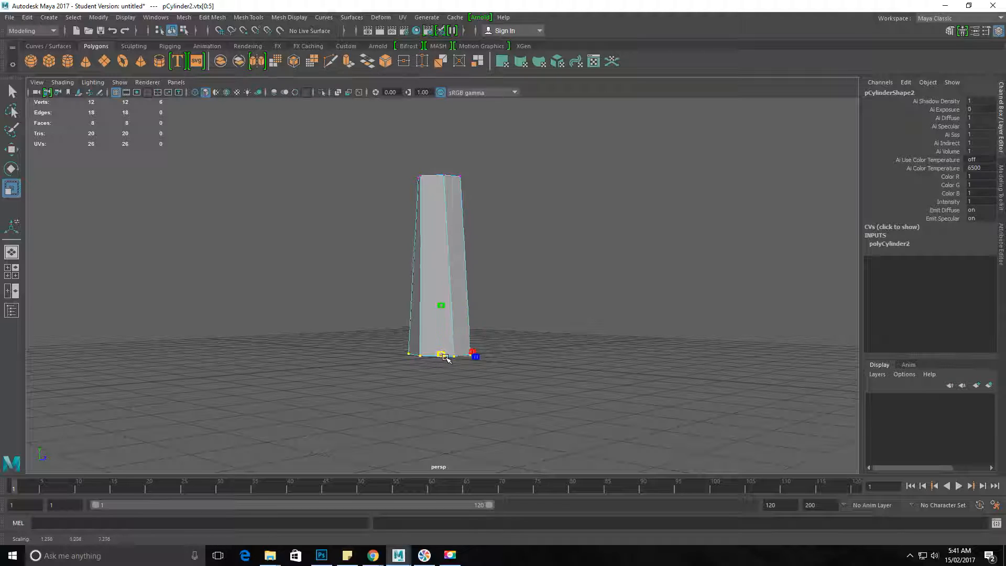
{"action": "left_click_drag", "start_coordinate": [493, 270], "coordinate": [467, 298], "text": "alt"}
{"action": "left_click_drag", "start_coordinate": [444, 228], "coordinate": [487, 269], "text": "alt"}
{"action": "left_click", "coordinate": [462, 226]}
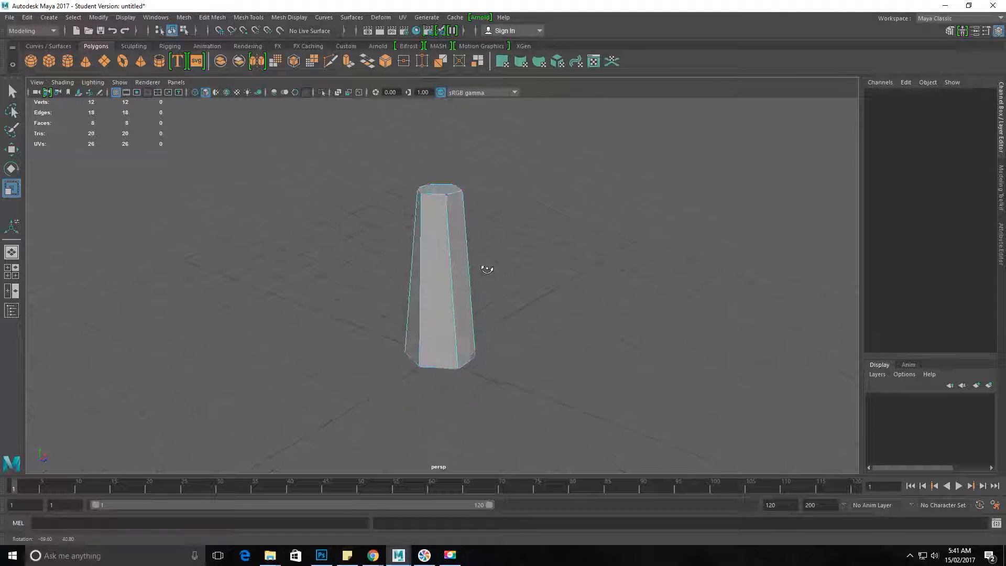
{"action": "left_click_drag", "start_coordinate": [478, 332], "coordinate": [485, 254], "text": "alt"}
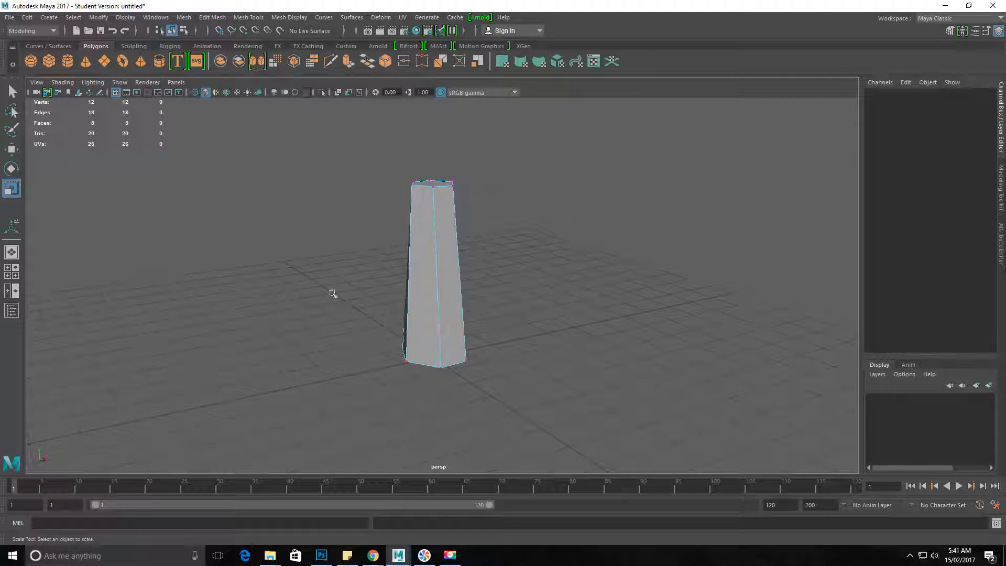
Select the trunk's top face and extrude it upward by about 3.2 units
{"action": "right_click_drag", "start_coordinate": [427, 235], "coordinate": [503, 242], "text": "alt"}
{"action": "middle_click_drag", "start_coordinate": [503, 242], "coordinate": [479, 326], "text": "alt"}
{"action": "left_click_drag", "start_coordinate": [479, 325], "coordinate": [438, 299], "text": "alt"}
{"action": "right_click_drag", "start_coordinate": [423, 254], "coordinate": [417, 280]}
{"action": "left_click", "coordinate": [417, 280]}
{"action": "left_click_drag", "start_coordinate": [548, 312], "coordinate": [418, 246], "text": "alt"}
{"action": "key", "text": "ctrl+e"}
{"action": "left_click_drag", "start_coordinate": [432, 167], "coordinate": [432, 154]}
Scale the extruded top face slightly inward and raise the extrusion to a Local Translate Z of about 4.438
{"action": "left_click_drag", "start_coordinate": [432, 154], "coordinate": [440, 174], "text": "alt"}
{"action": "middle_click_drag", "start_coordinate": [439, 174], "coordinate": [425, 209], "text": "alt"}
{"action": "left_click_drag", "start_coordinate": [425, 209], "coordinate": [439, 257], "text": "alt"}
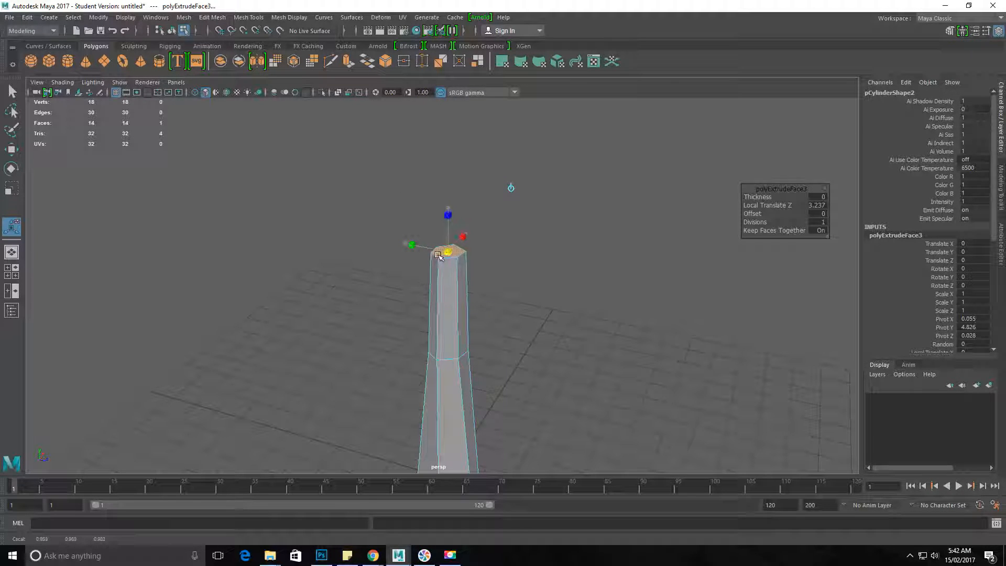
{"action": "left_click_drag", "start_coordinate": [440, 189], "coordinate": [441, 174]}
{"action": "right_click_drag", "start_coordinate": [460, 220], "coordinate": [428, 217], "text": "alt"}
{"action": "left_click_drag", "start_coordinate": [427, 217], "coordinate": [414, 180], "text": "alt"}
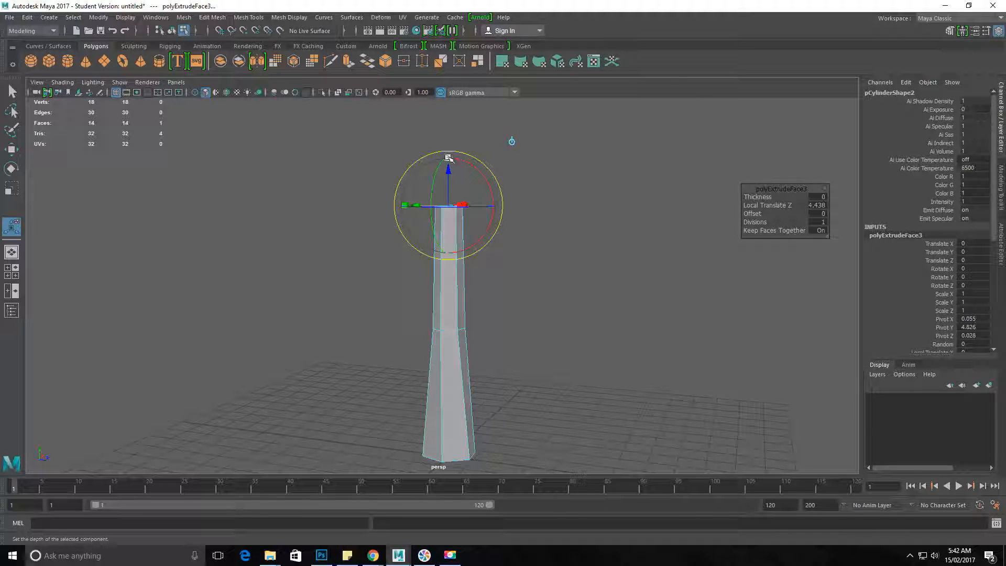
{"action": "left_click_drag", "start_coordinate": [450, 191], "coordinate": [464, 205], "text": "alt"}
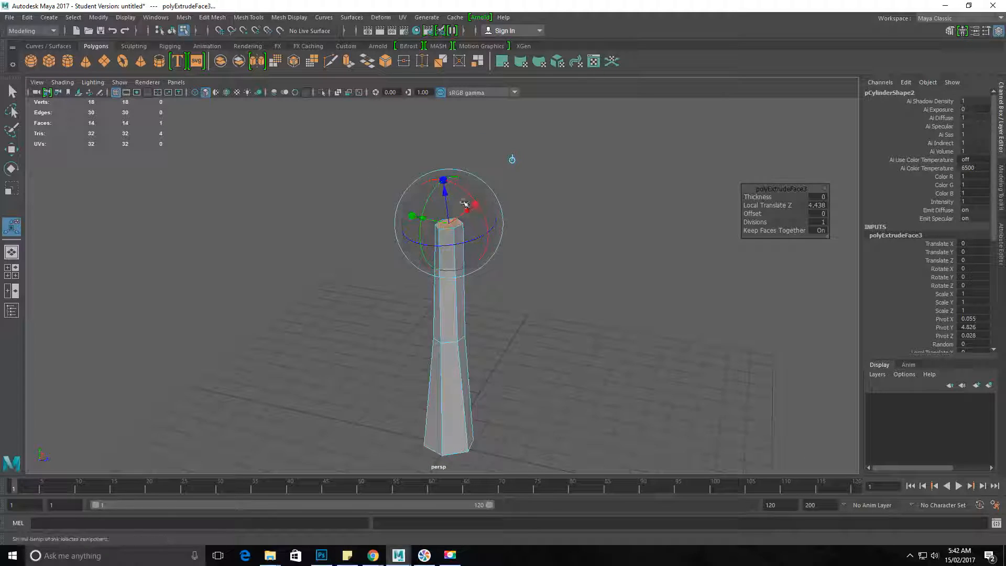
Select the six vertices of the ring at the trunk's middle joint and nudge them slightly
{"action": "left_click_drag", "start_coordinate": [457, 168], "coordinate": [460, 162], "text": "alt"}
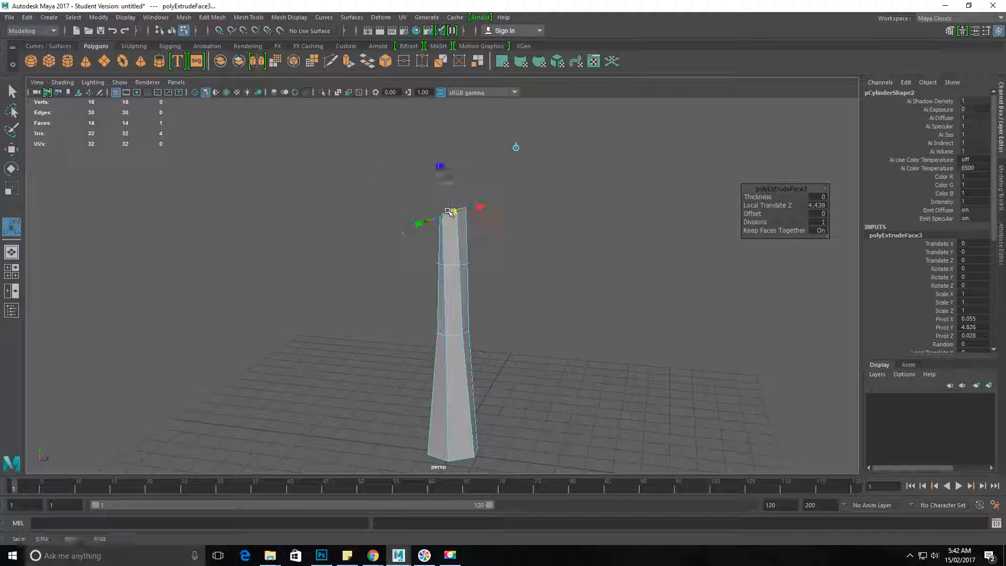
{"action": "left_click_drag", "start_coordinate": [459, 203], "coordinate": [381, 178], "text": "alt"}
{"action": "right_click_drag", "start_coordinate": [415, 254], "coordinate": [378, 245]}
{"action": "left_click_drag", "start_coordinate": [468, 327], "coordinate": [355, 316]}
{"action": "key", "text": "e"}
{"action": "key", "text": "w"}
{"action": "key", "text": "e"}
{"action": "key", "text": "w"}
{"action": "left_click_drag", "start_coordinate": [412, 319], "coordinate": [411, 322]}
Rotate the middle vertex ring slightly and shift it sideways to put a bend in the trunk
{"action": "key", "text": "e"}
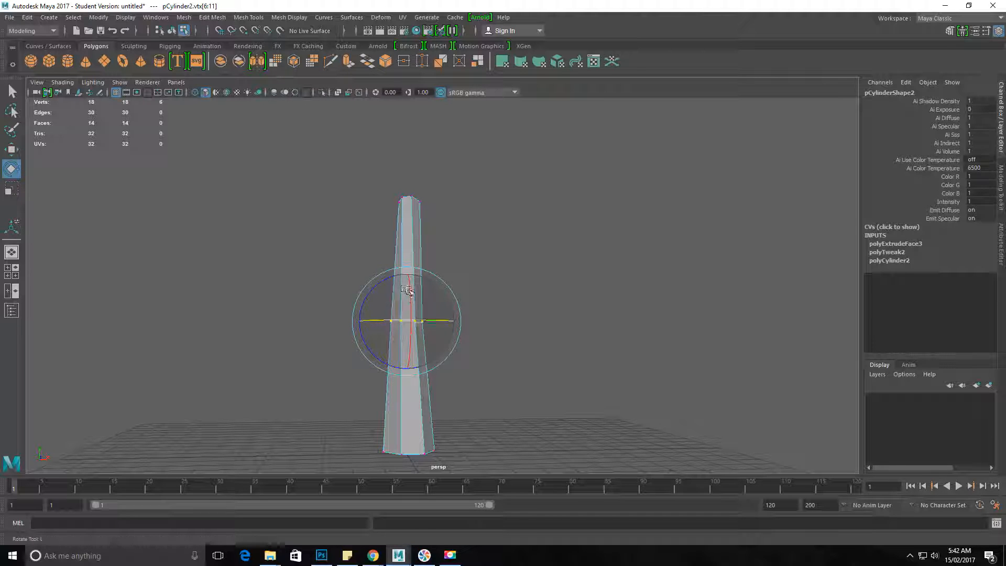
{"action": "left_click_drag", "start_coordinate": [403, 276], "coordinate": [534, 274], "text": "alt"}
{"action": "left_click_drag", "start_coordinate": [440, 293], "coordinate": [466, 281]}
{"action": "left_click_drag", "start_coordinate": [423, 275], "coordinate": [571, 294], "text": "alt"}
{"action": "key", "text": "q"}
{"action": "key", "text": "w"}
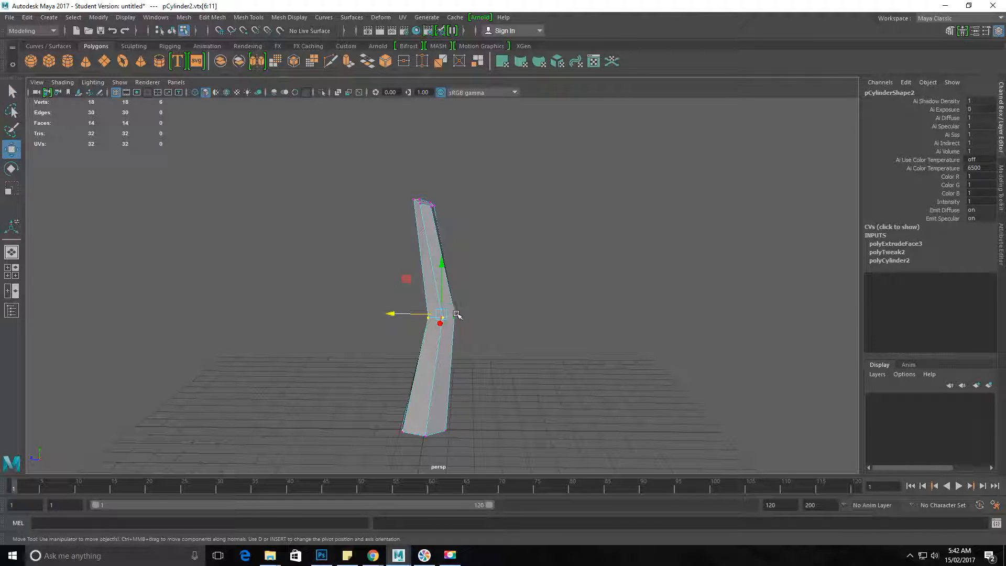
{"action": "left_click_drag", "start_coordinate": [404, 317], "coordinate": [496, 315]}
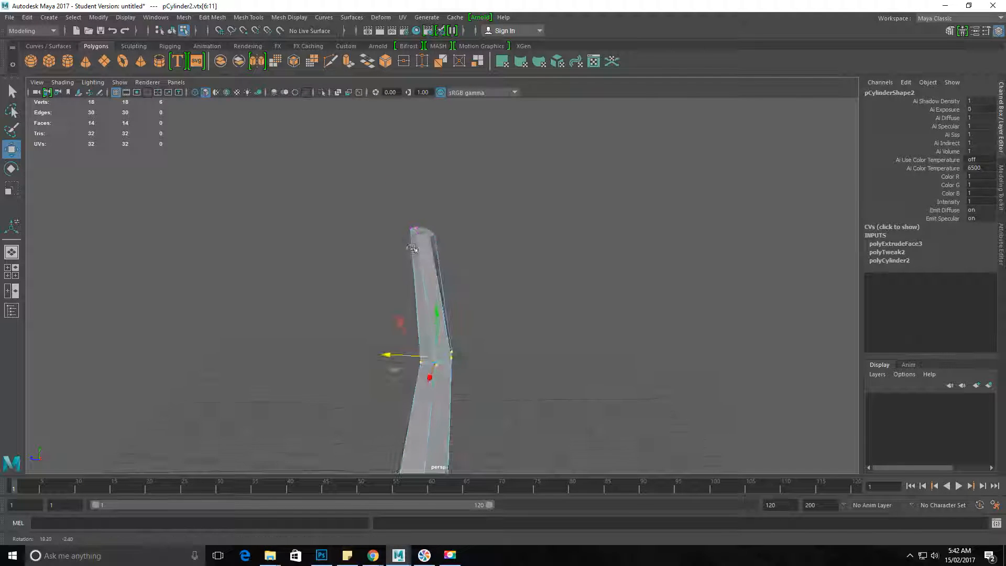
Select vertices at the trunk's top end, rotate them and move the outer three to even out the tilted rim
{"action": "left_click_drag", "start_coordinate": [368, 227], "coordinate": [455, 245]}
{"action": "left_click_drag", "start_coordinate": [455, 245], "coordinate": [262, 294], "text": "alt"}
{"action": "right_click_drag", "start_coordinate": [263, 294], "coordinate": [564, 223], "text": "alt"}
{"action": "middle_click_drag", "start_coordinate": [564, 223], "coordinate": [528, 335], "text": "alt"}
{"action": "left_click_drag", "start_coordinate": [475, 224], "coordinate": [481, 240], "text": "alt"}
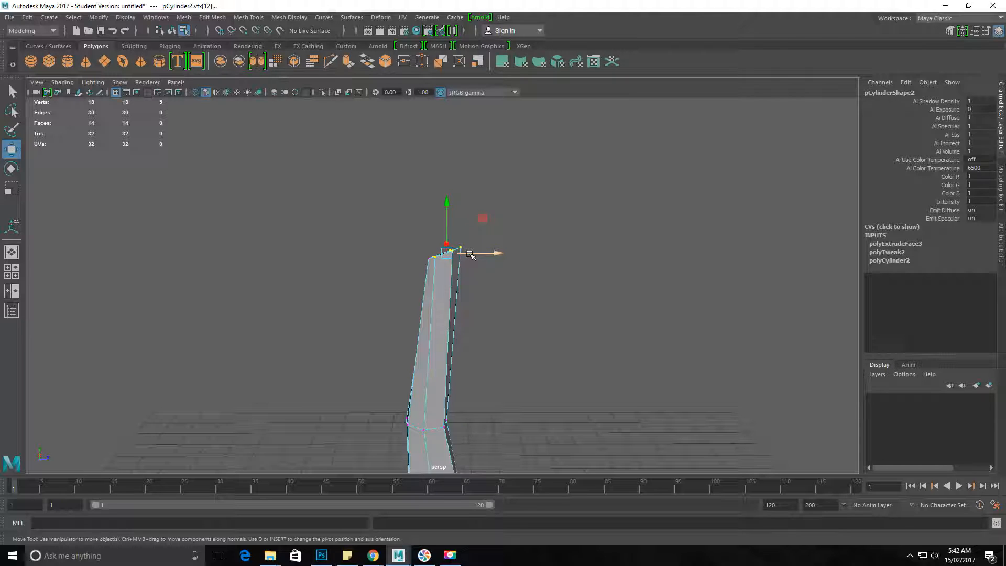
{"action": "left_click_drag", "start_coordinate": [468, 301], "coordinate": [436, 244]}
{"action": "key", "text": "e"}
{"action": "left_click", "coordinate": [543, 334]}
{"action": "left_click_drag", "start_coordinate": [483, 212], "coordinate": [498, 237]}
{"action": "key", "text": "w"}
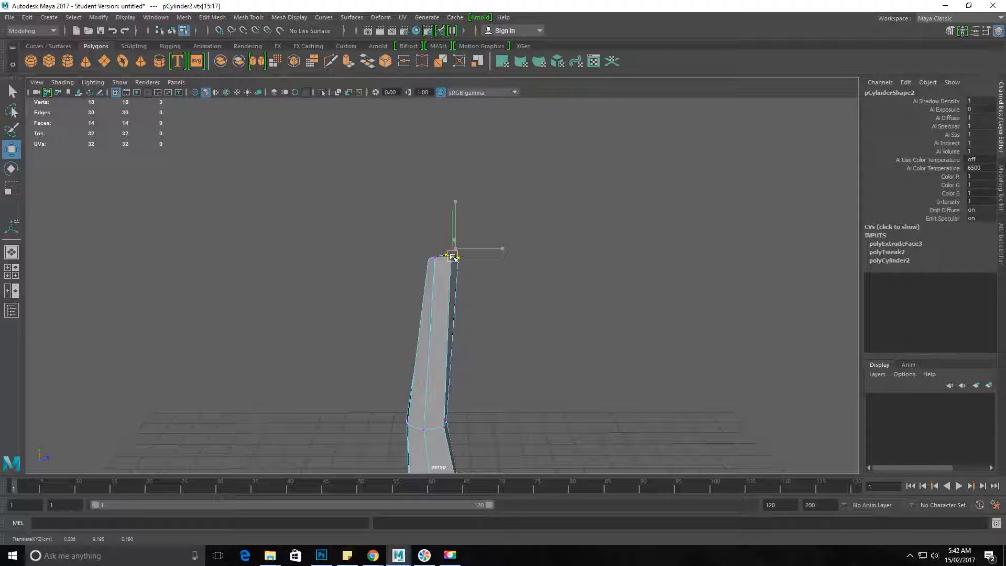
Move vertices on the outer side of the middle ring inward to slim the bend
{"action": "left_click_drag", "start_coordinate": [449, 259], "coordinate": [517, 251], "text": "alt"}
{"action": "left_click_drag", "start_coordinate": [494, 366], "coordinate": [436, 297], "text": "alt"}
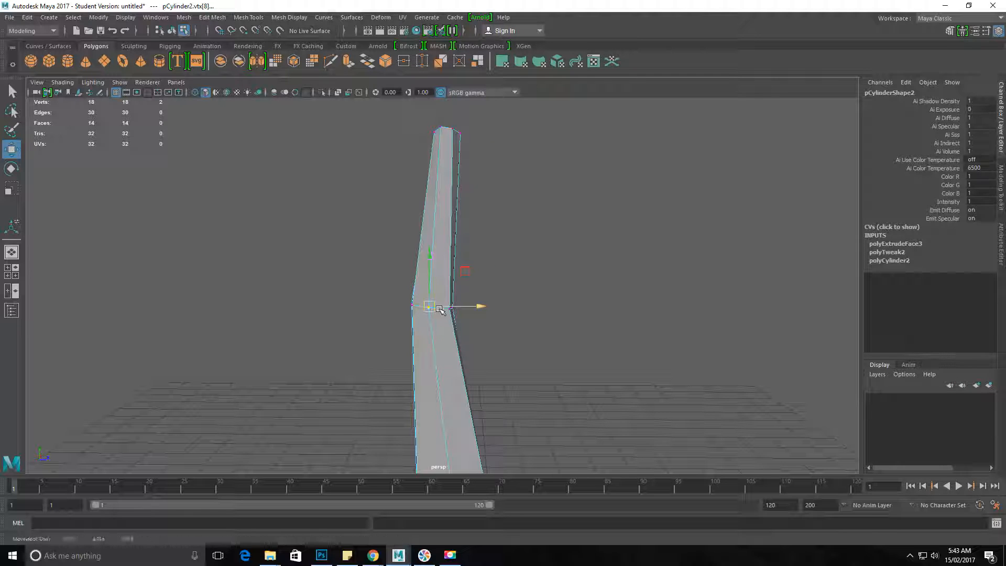
{"action": "left_click_drag", "start_coordinate": [440, 305], "coordinate": [276, 299]}
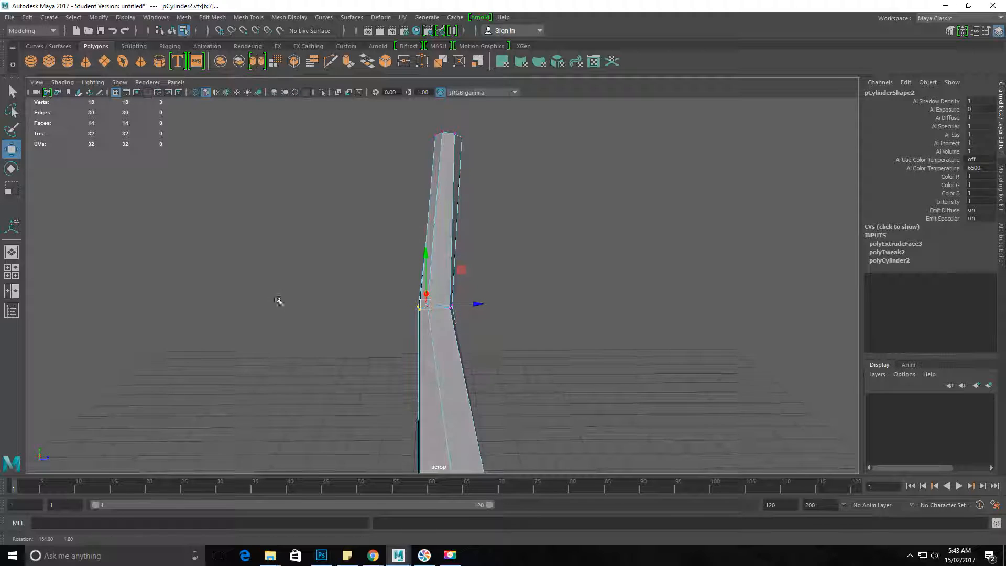
Extrude the trunk's top face upward to a Local Translate Z of about 3.745 and scale the new end inward
{"action": "left_click_drag", "start_coordinate": [505, 317], "coordinate": [392, 236], "text": "alt"}
{"action": "right_click_drag", "start_coordinate": [389, 236], "coordinate": [390, 265]}
{"action": "left_click", "coordinate": [387, 230]}
{"action": "left_click_drag", "start_coordinate": [387, 225], "coordinate": [414, 236], "text": "alt"}
{"action": "key", "text": "ctrl+e"}
{"action": "mouse_move", "coordinate": [445, 278]}
{"action": "left_mouse_down", "text": "alt"}
{"action": "mouse_move", "coordinate": [456, 175]}
{"action": "mouse_move", "coordinate": [444, 260]}
{"action": "left_mouse_up", "text": "alt"}
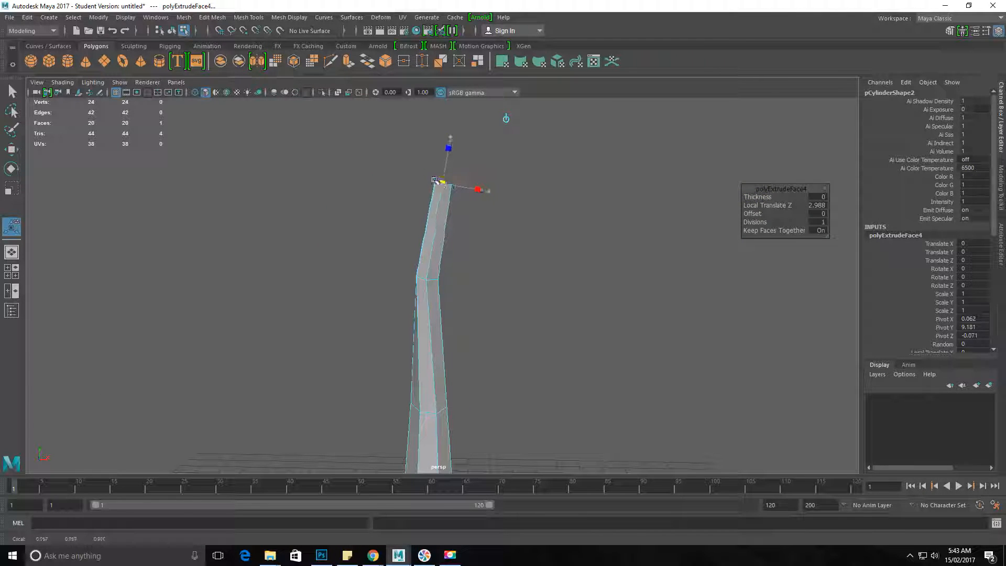
{"action": "left_click_drag", "start_coordinate": [423, 174], "coordinate": [481, 247], "text": "alt"}
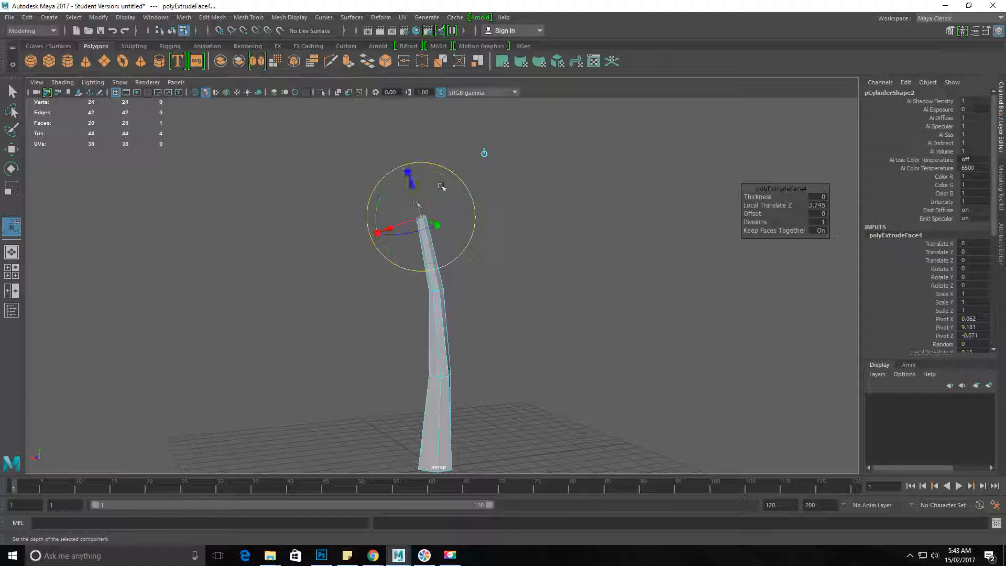
Adjust the extruded tip's position from several angles, then return to object mode and clear the selection
{"action": "left_click_drag", "start_coordinate": [414, 170], "coordinate": [310, 238], "text": "alt"}
{"action": "scroll", "coordinate": [488, 247], "scroll_direction": "up", "scroll_amount": 3}
{"action": "left_click_drag", "start_coordinate": [488, 247], "coordinate": [483, 120], "text": "alt"}
{"action": "left_click_drag", "start_coordinate": [419, 162], "coordinate": [489, 209]}
{"action": "right_click_drag", "start_coordinate": [642, 315], "coordinate": [650, 317], "text": "alt"}
{"action": "left_click_drag", "start_coordinate": [649, 316], "coordinate": [440, 231], "text": "alt"}
{"action": "right_click_drag", "start_coordinate": [438, 232], "coordinate": [481, 188]}
{"action": "left_click", "coordinate": [435, 212]}
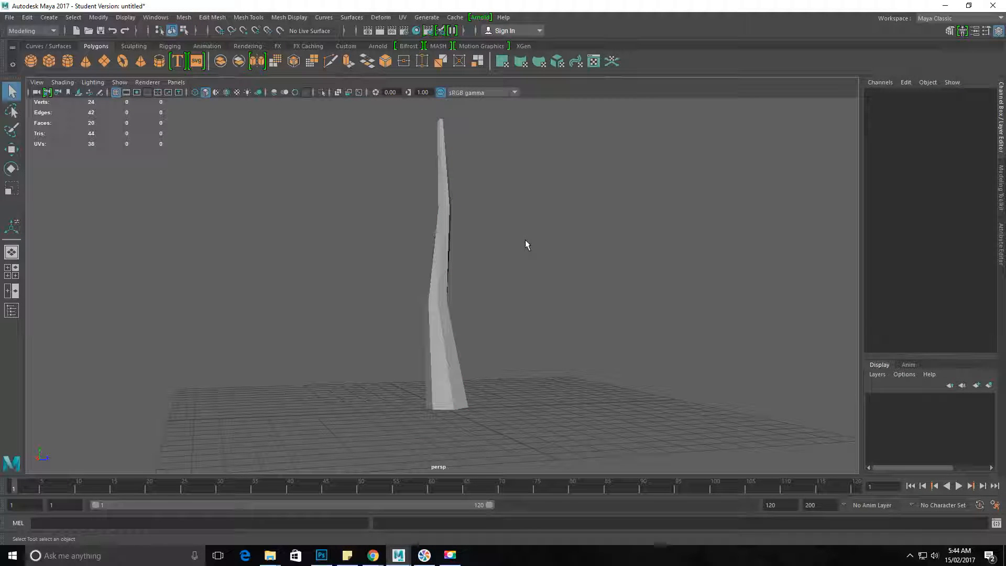
Select the trunk's top face and examine its six-sided shape up close
{"action": "key", "text": "r"}
{"action": "left_click", "coordinate": [443, 273]}
{"action": "left_click_drag", "start_coordinate": [444, 333], "coordinate": [355, 209]}
{"action": "right_click_drag", "start_coordinate": [355, 209], "coordinate": [520, 255], "text": "alt"}
{"action": "right_click_drag", "start_coordinate": [491, 199], "coordinate": [490, 212]}
{"action": "left_click", "coordinate": [471, 204]}
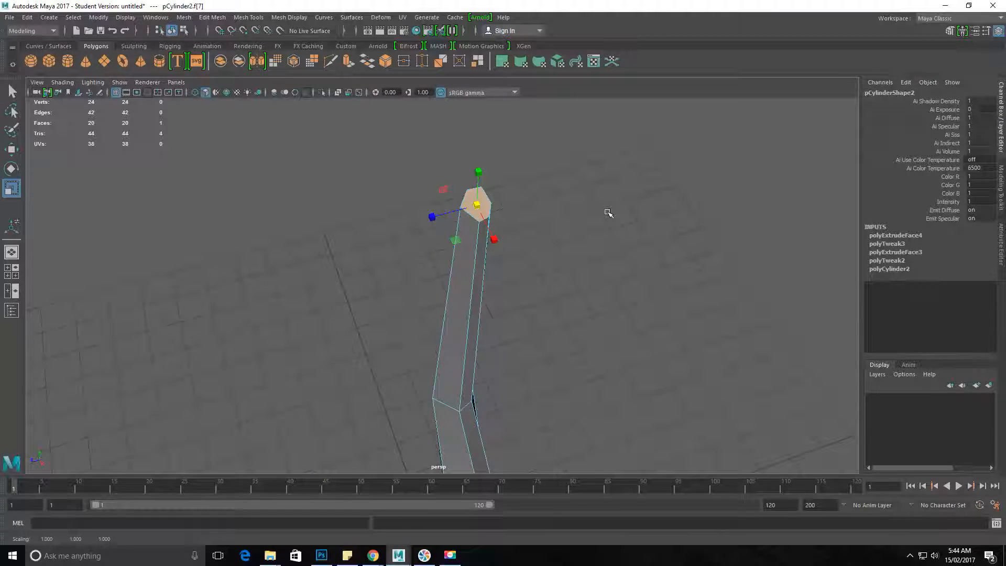
{"action": "key", "text": "f"}
{"action": "right_click_drag", "start_coordinate": [632, 247], "coordinate": [426, 250], "text": "alt"}
{"action": "left_click_drag", "start_coordinate": [426, 249], "coordinate": [499, 253], "text": "alt"}
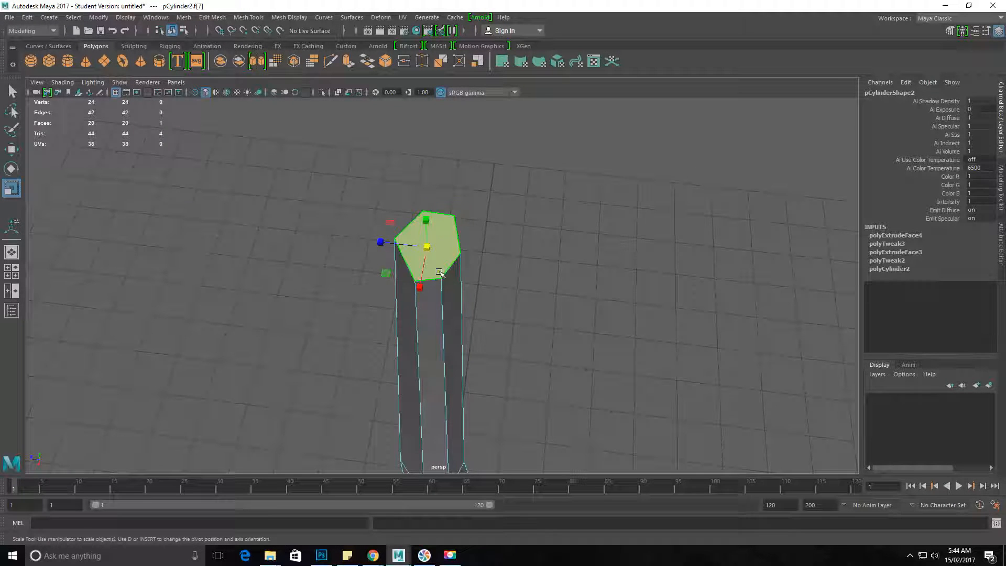
{"action": "left_click_drag", "start_coordinate": [259, 319], "coordinate": [439, 262], "text": "alt"}
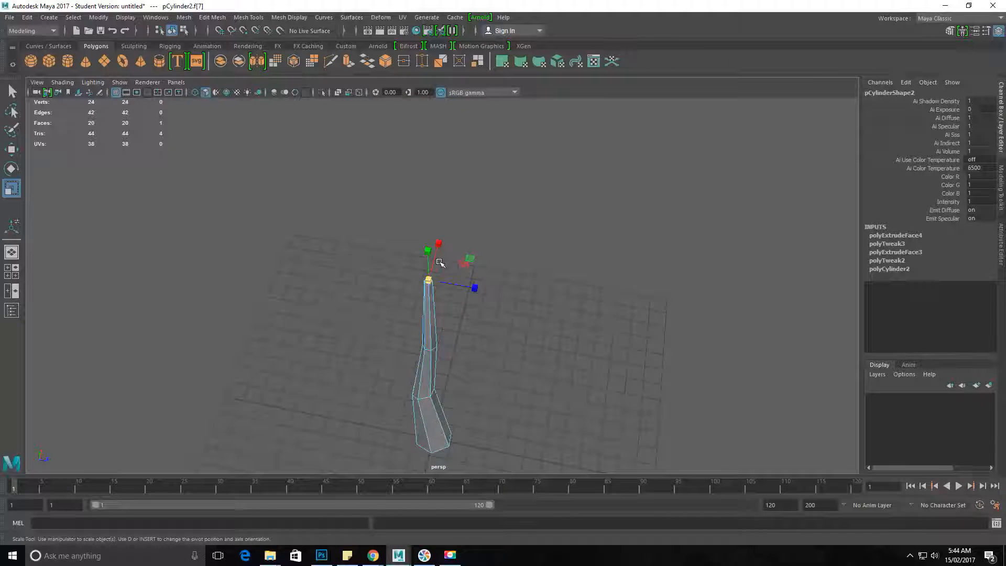
{"action": "key", "text": "f"}
{"action": "right_click_drag", "start_coordinate": [448, 296], "coordinate": [423, 313], "text": "alt"}
{"action": "left_click_drag", "start_coordinate": [423, 311], "coordinate": [185, 132], "text": "alt"}
Cut an edge across the top cap with Multi-Cut, joining the two corners on either side of its far corner
{"action": "right_click_drag", "start_coordinate": [316, 183], "coordinate": [309, 128]}
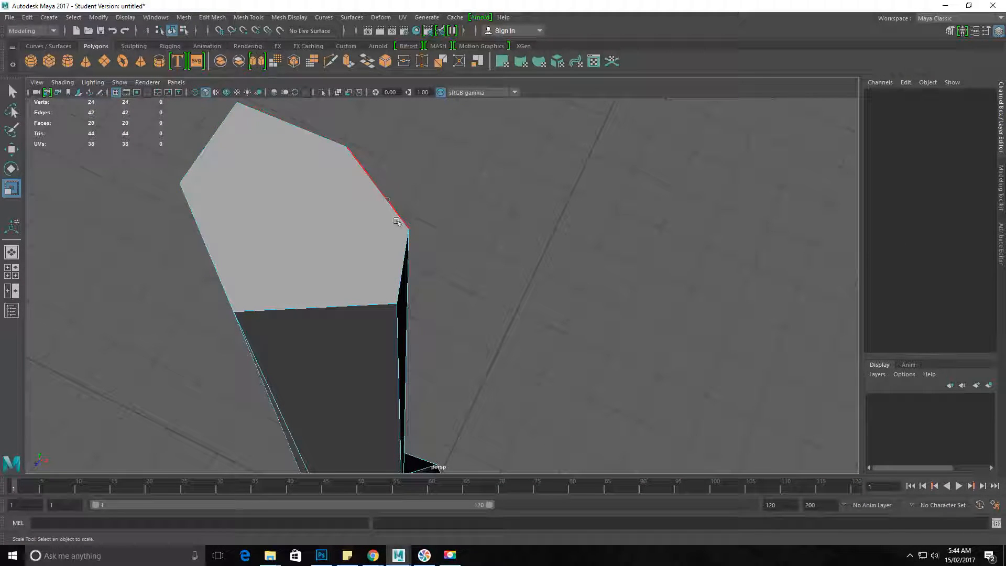
{"action": "middle_click_drag", "start_coordinate": [218, 147], "coordinate": [295, 192], "text": "alt"}
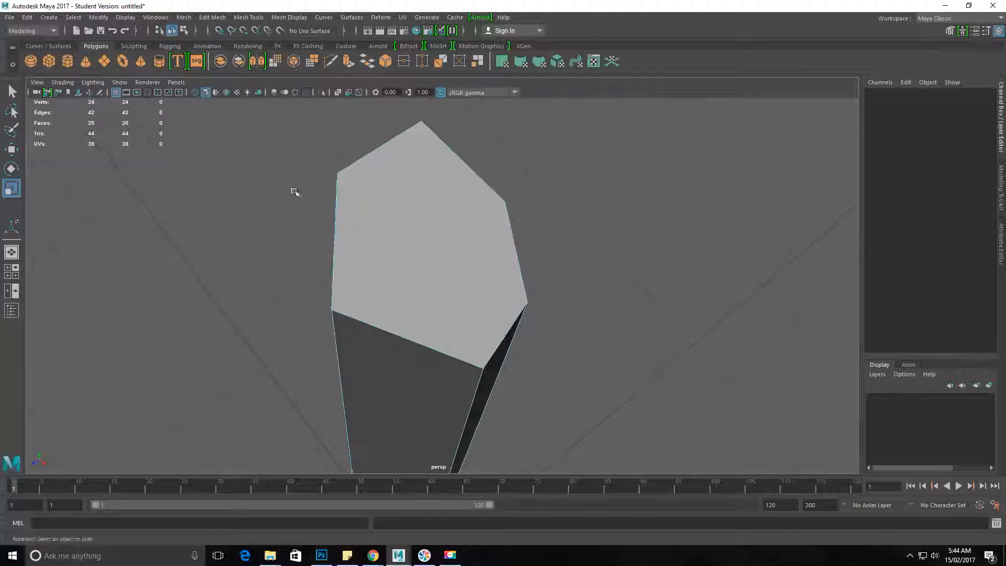
{"action": "left_click", "coordinate": [332, 63]}
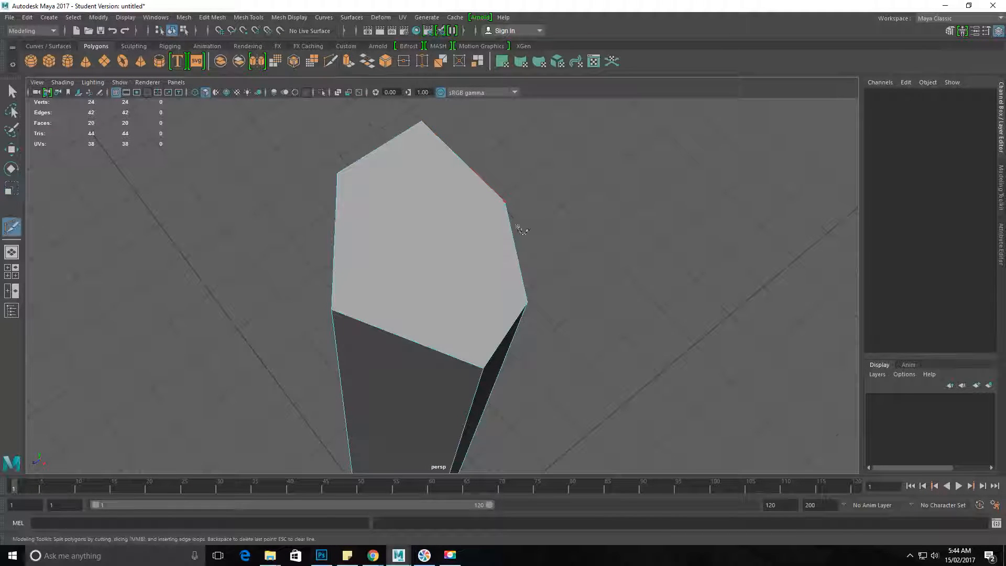
{"action": "left_click", "coordinate": [505, 202]}
{"action": "key", "text": "Return"}
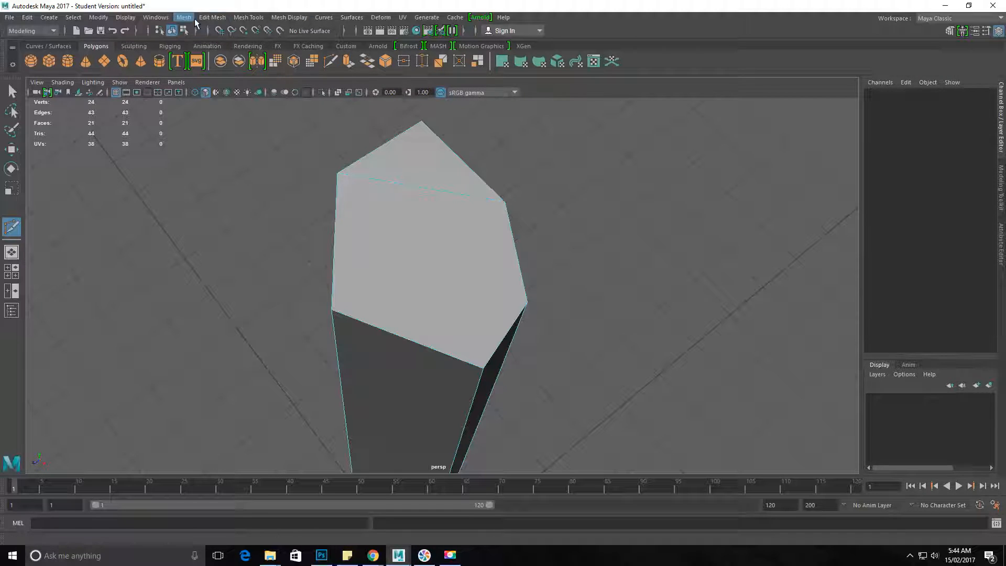
Multi-Cut a second edge across the top cap, roughly parallel to the first, joining the corners on either side of the near corner
{"action": "left_click", "coordinate": [210, 18]}
{"action": "mouse_move", "coordinate": [249, 18]}
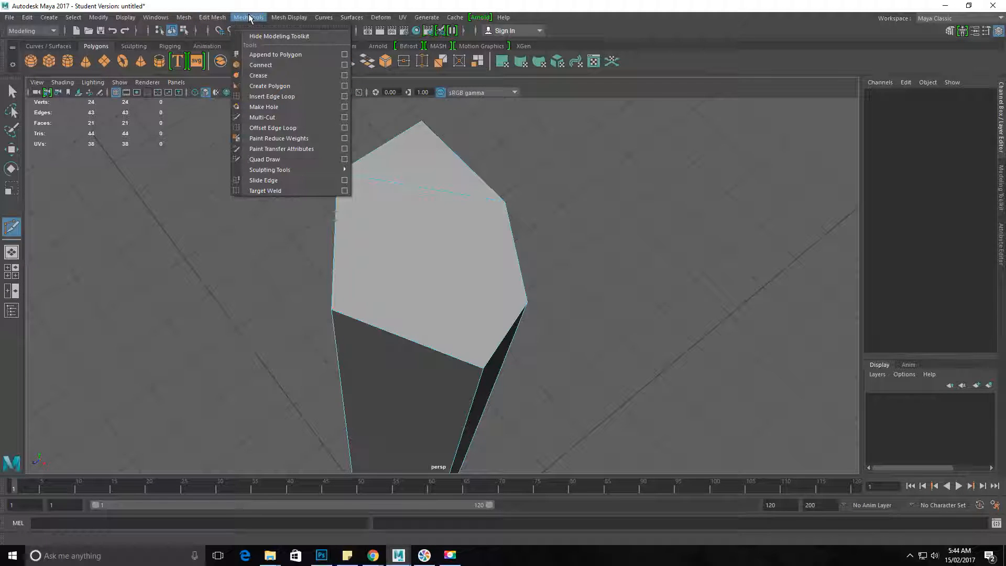
{"action": "left_click", "coordinate": [262, 20]}
{"action": "left_click", "coordinate": [259, 19]}
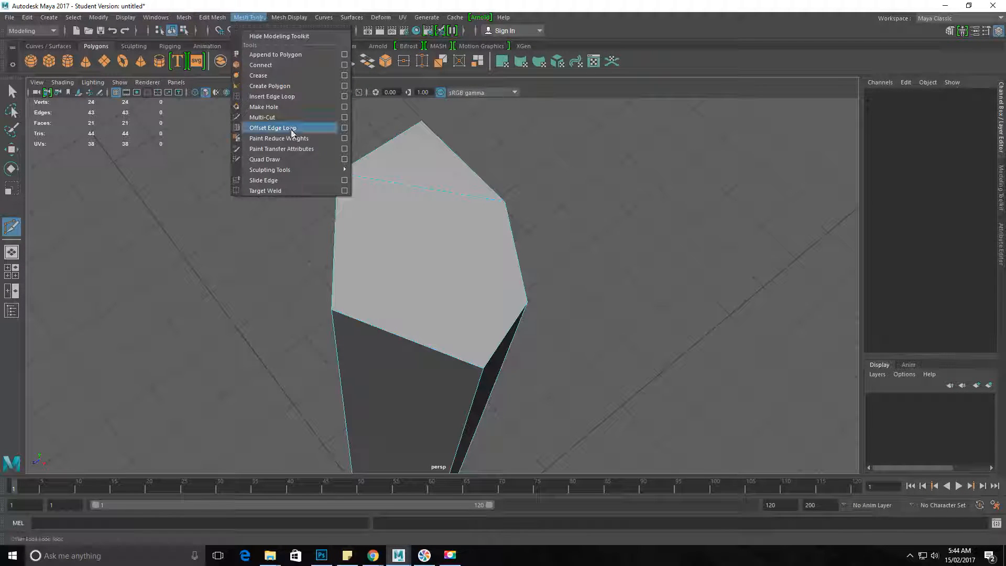
{"action": "left_click", "coordinate": [285, 118]}
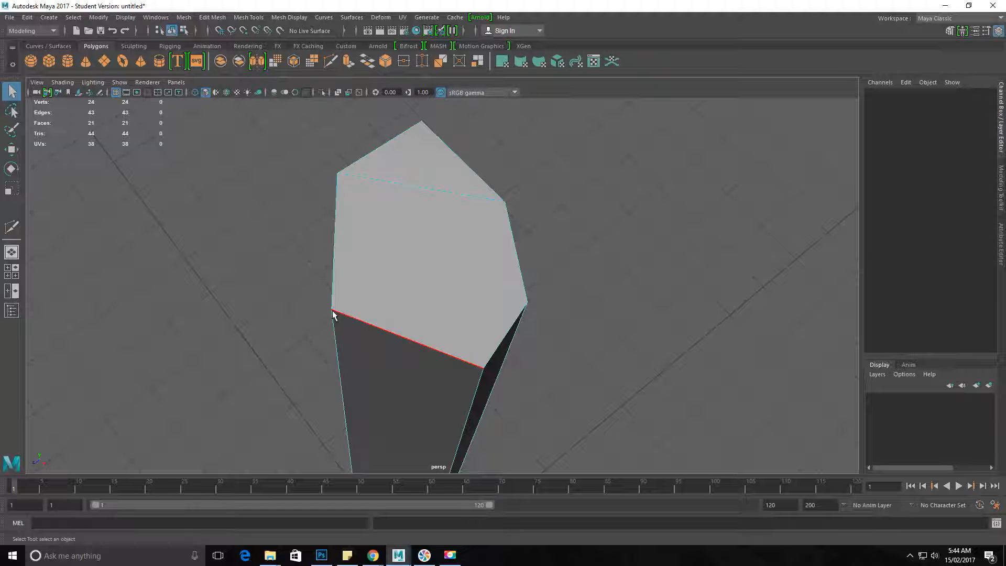
{"action": "left_click", "coordinate": [330, 60]}
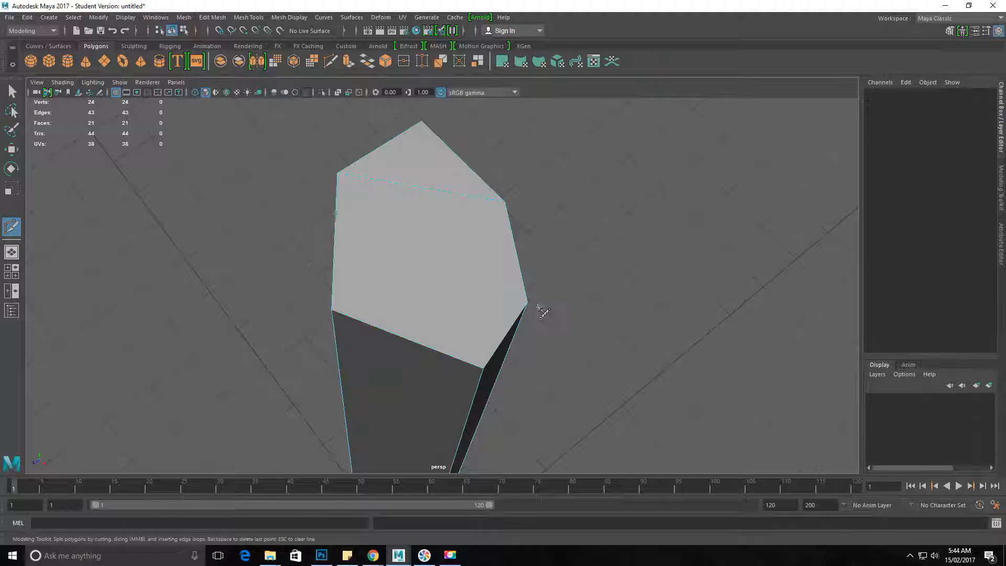
{"action": "left_click", "coordinate": [331, 310]}
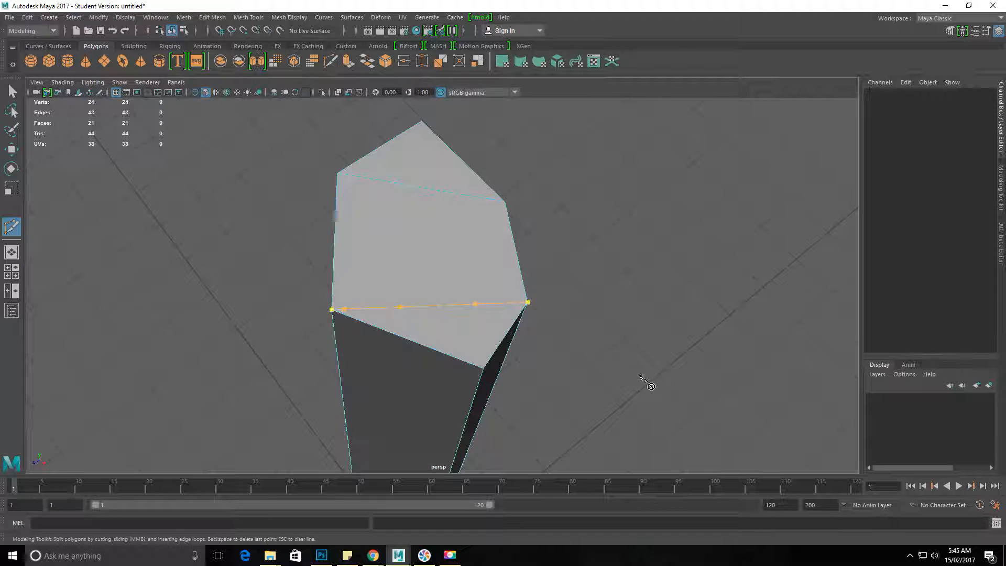
{"action": "left_click_drag", "start_coordinate": [614, 370], "coordinate": [576, 368], "text": "alt"}
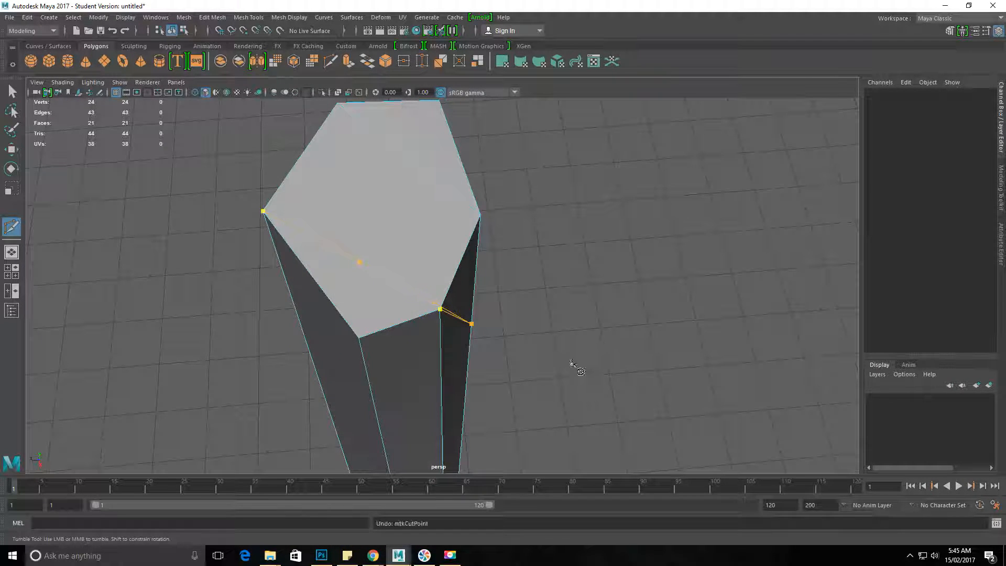
{"action": "left_click_drag", "start_coordinate": [533, 330], "coordinate": [544, 339], "text": "alt"}
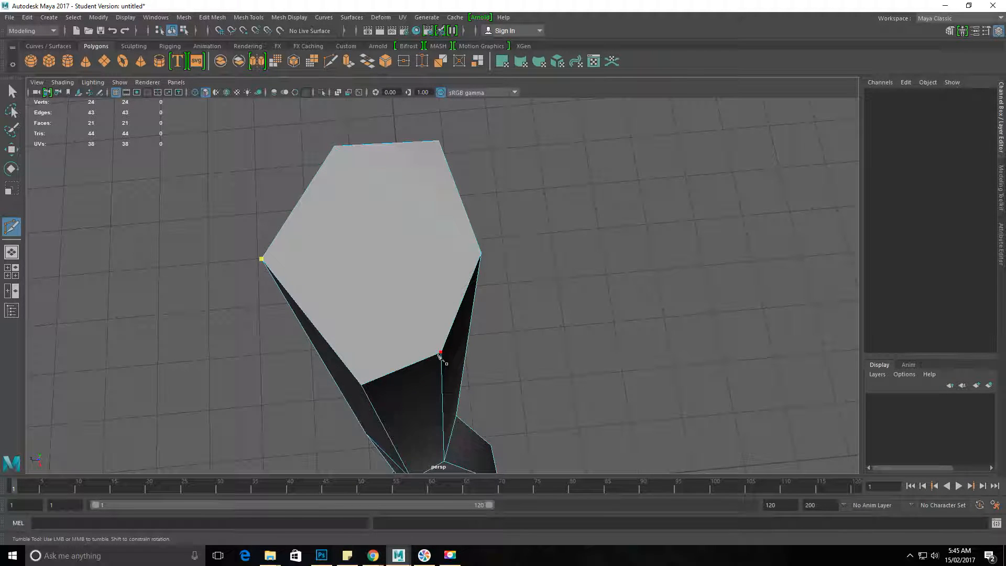
{"action": "left_click_drag", "start_coordinate": [469, 363], "coordinate": [561, 380], "text": "alt"}
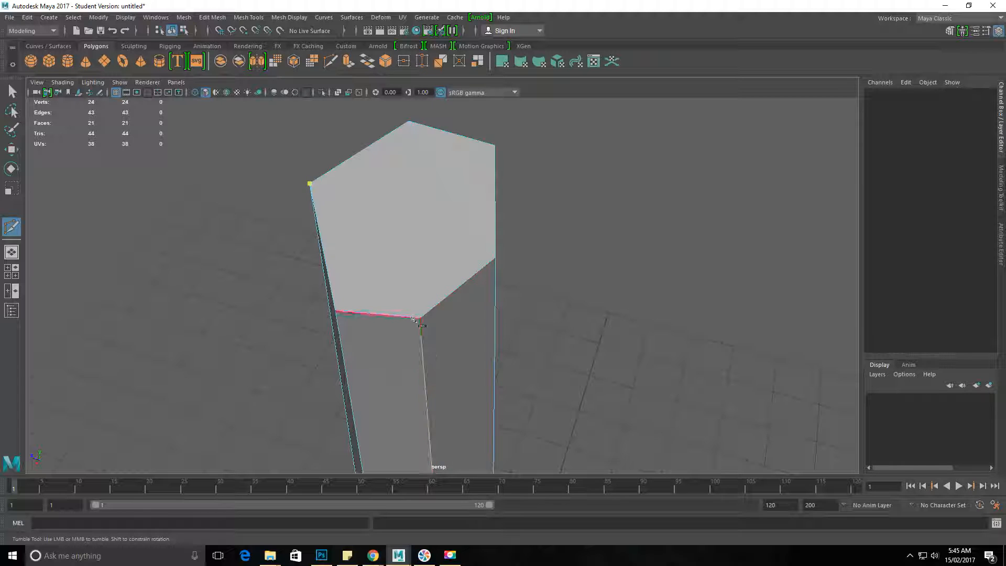
{"action": "left_click", "coordinate": [310, 183]}
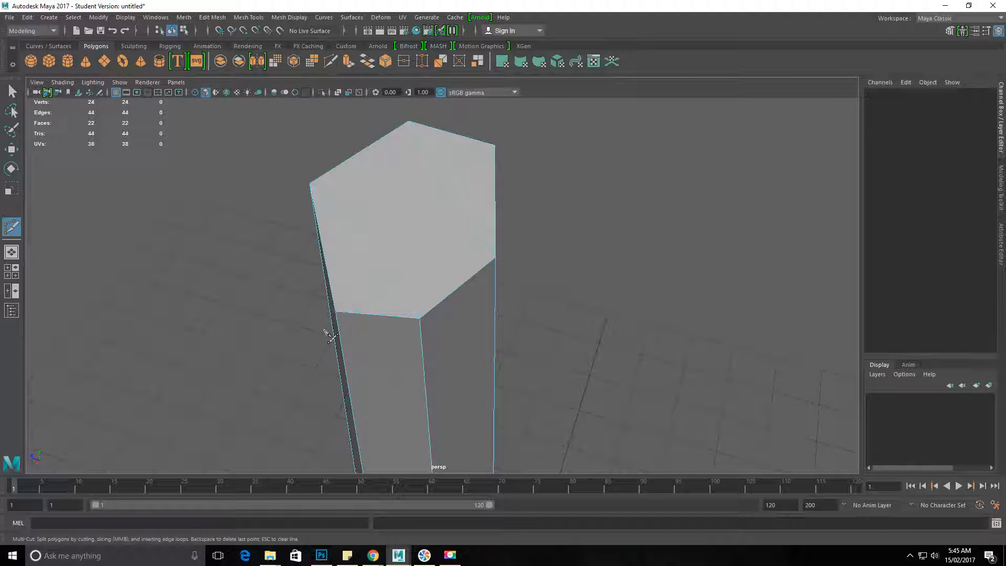
Multi-Cut a third edge between the two remaining opposite corners of the cap, crossing both earlier cuts
{"action": "left_click_drag", "start_coordinate": [355, 346], "coordinate": [386, 169], "text": "alt"}
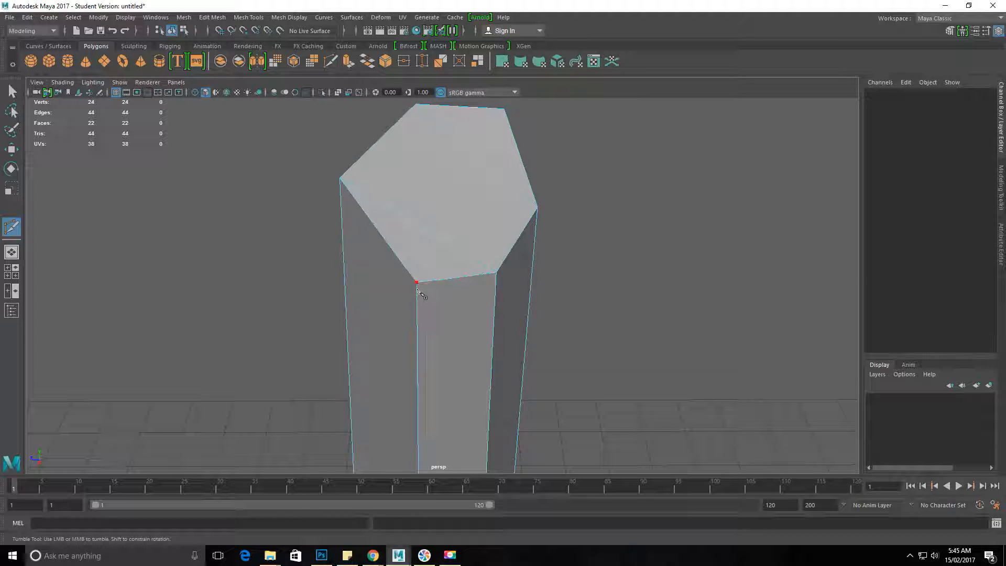
{"action": "left_click_drag", "start_coordinate": [541, 181], "coordinate": [523, 202], "text": "alt"}
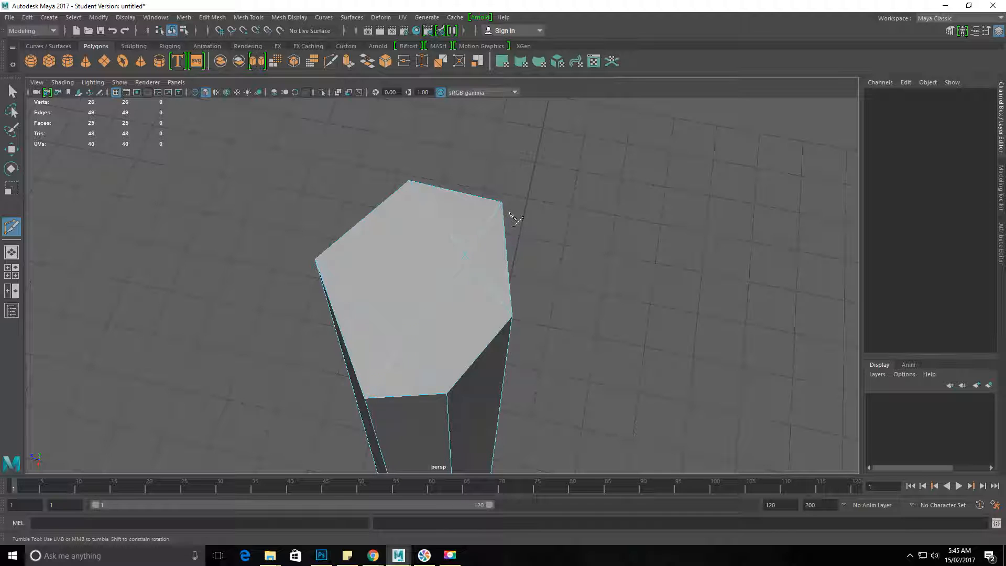
{"action": "key", "text": "q"}
Select the short central edge of the top cap and raise it to form a pointed peak
{"action": "right_click_drag", "start_coordinate": [427, 254], "coordinate": [426, 224]}
{"action": "left_click", "coordinate": [448, 291]}
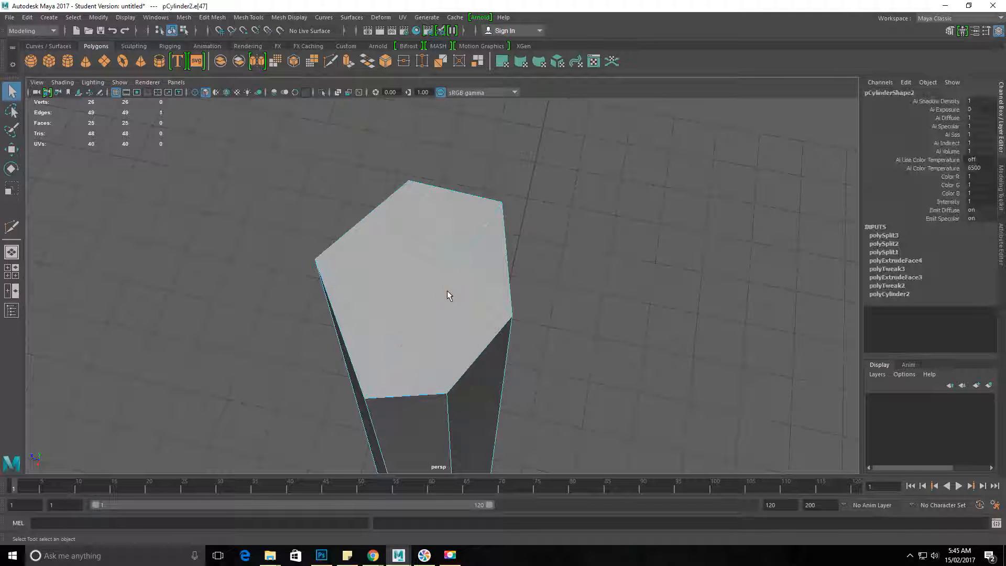
{"action": "key", "text": "w"}
{"action": "left_click_drag", "start_coordinate": [494, 312], "coordinate": [481, 252], "text": "alt"}
{"action": "left_click_drag", "start_coordinate": [461, 201], "coordinate": [443, 176]}
Select the six rim vertices below the peak and scale them inward
{"action": "right_click_drag", "start_coordinate": [456, 225], "coordinate": [416, 234]}
{"action": "left_click_drag", "start_coordinate": [310, 218], "coordinate": [433, 261]}
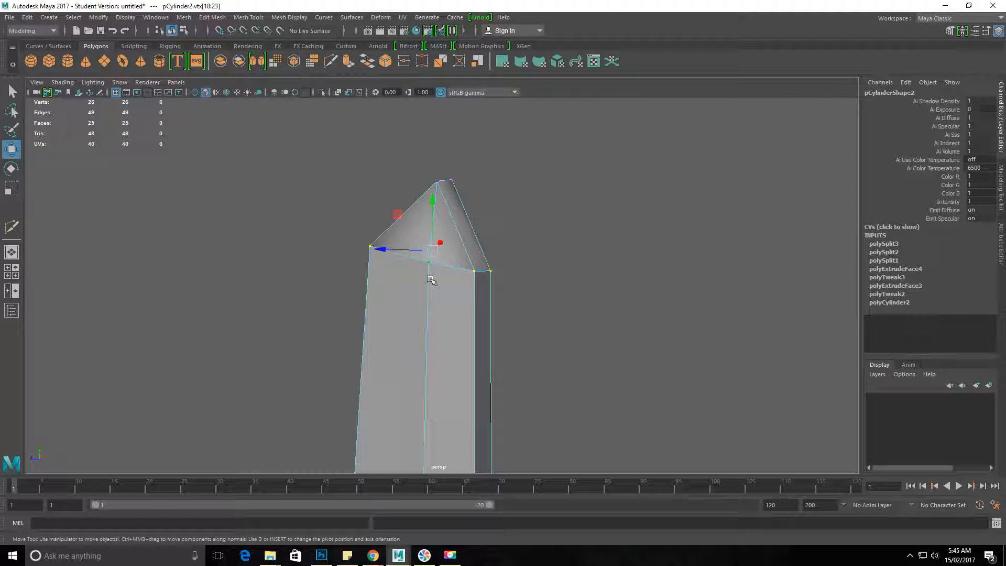
{"action": "key", "text": "r"}
{"action": "left_click_drag", "start_coordinate": [387, 250], "coordinate": [410, 253]}
Select the vertex at the trunk's peak and nudge it slightly downward and sideways
{"action": "scroll", "coordinate": [402, 263], "scroll_direction": "down", "scroll_amount": 6}
{"action": "left_click_drag", "start_coordinate": [387, 290], "coordinate": [286, 293], "text": "alt"}
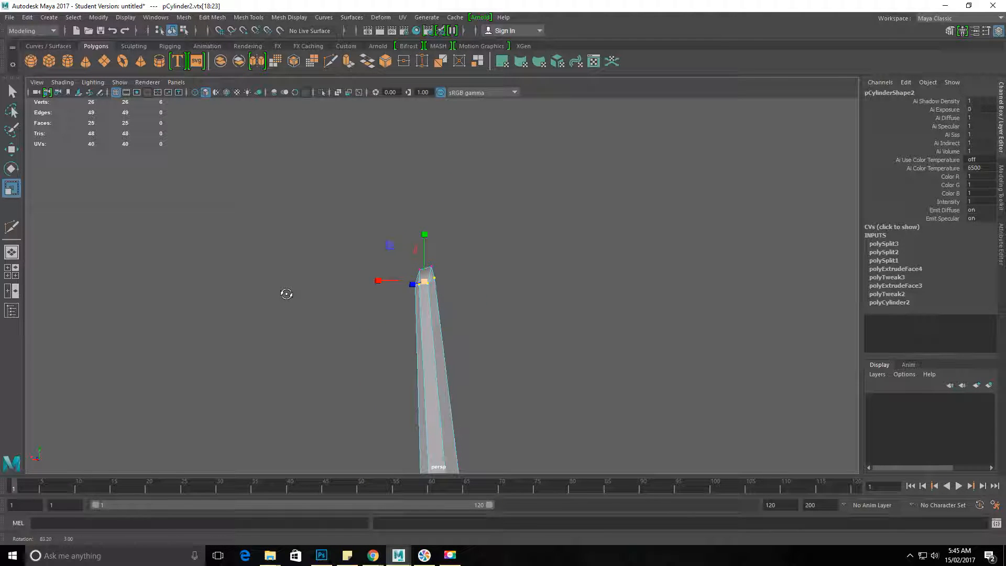
{"action": "left_click", "coordinate": [427, 267]}
{"action": "key", "text": "w"}
{"action": "left_click_drag", "start_coordinate": [430, 267], "coordinate": [434, 272]}
Return to object mode and examine the whole trunk's shape and its construction history
{"action": "scroll", "coordinate": [386, 406], "scroll_direction": "down", "scroll_amount": 5}
{"action": "middle_click_drag", "start_coordinate": [386, 406], "coordinate": [400, 189], "text": "alt"}
{"action": "scroll", "coordinate": [355, 243], "scroll_direction": "down", "scroll_amount": 5}
{"action": "left_click_drag", "start_coordinate": [355, 242], "coordinate": [460, 299], "text": "alt"}
{"action": "right_click_drag", "start_coordinate": [461, 254], "coordinate": [507, 234]}
{"action": "left_click_drag", "start_coordinate": [503, 360], "coordinate": [479, 182], "text": "alt"}
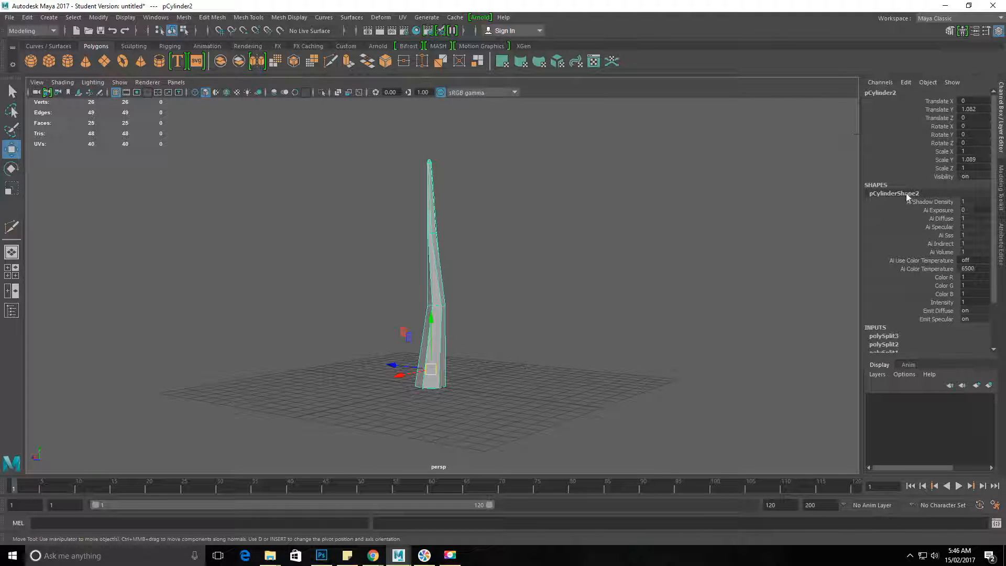
{"action": "scroll", "coordinate": [898, 311], "scroll_direction": "down", "scroll_amount": 2}
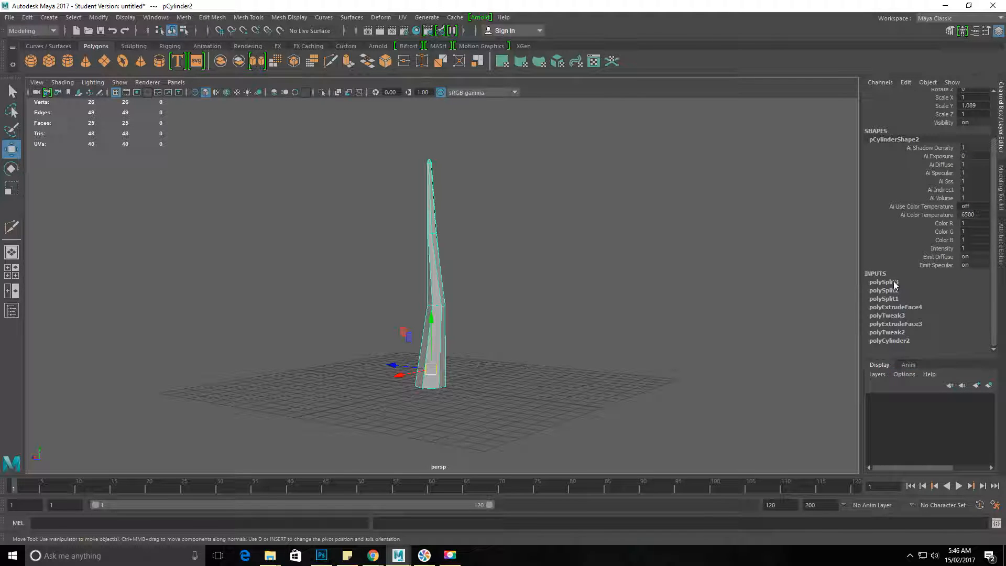
{"action": "left_click_drag", "start_coordinate": [340, 310], "coordinate": [527, 323], "text": "alt"}
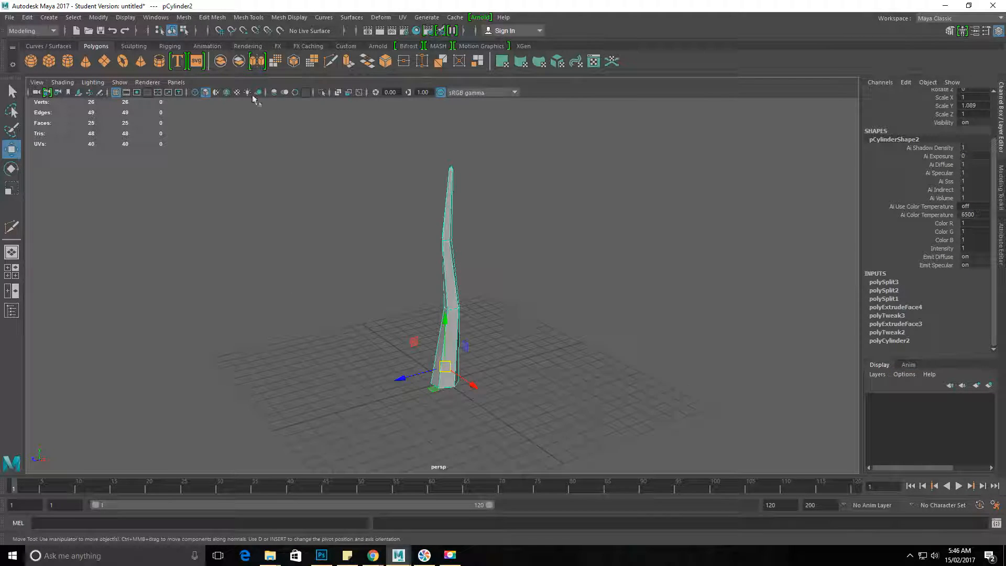
Delete the trunk's construction history
{"action": "left_click", "coordinate": [26, 17]}
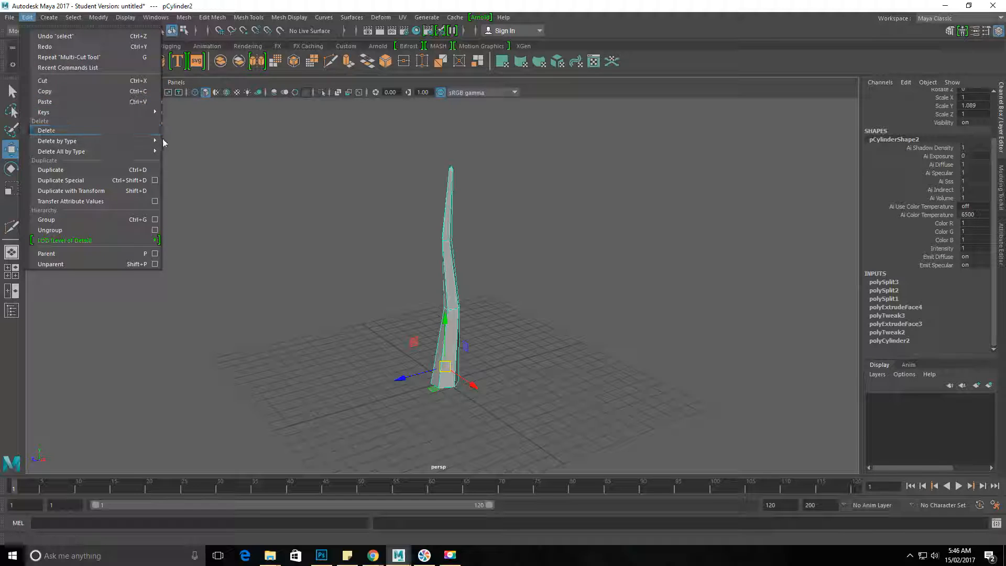
{"action": "mouse_move", "coordinate": [157, 142]}
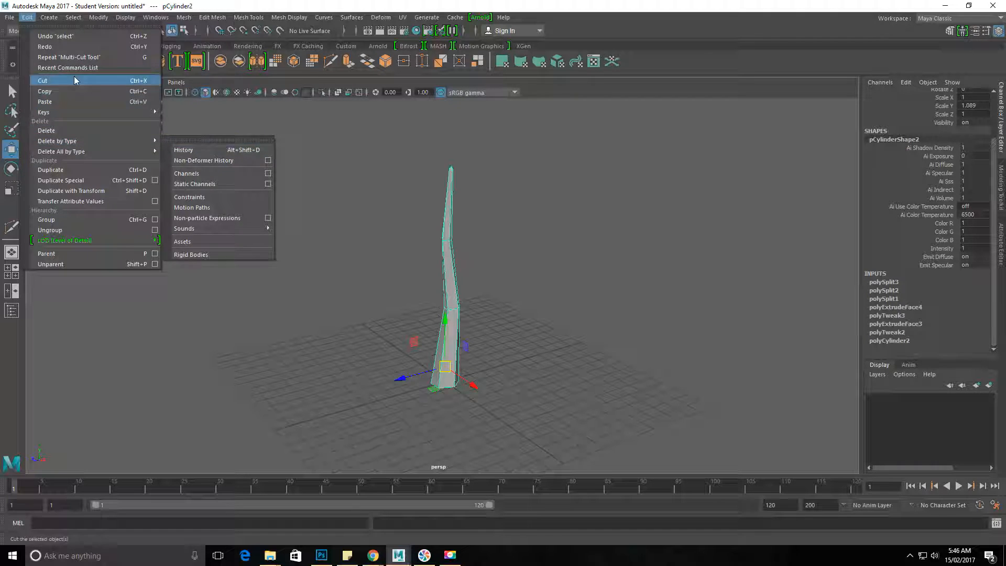
{"action": "mouse_move", "coordinate": [125, 17]}
{"action": "left_click", "coordinate": [444, 272]}
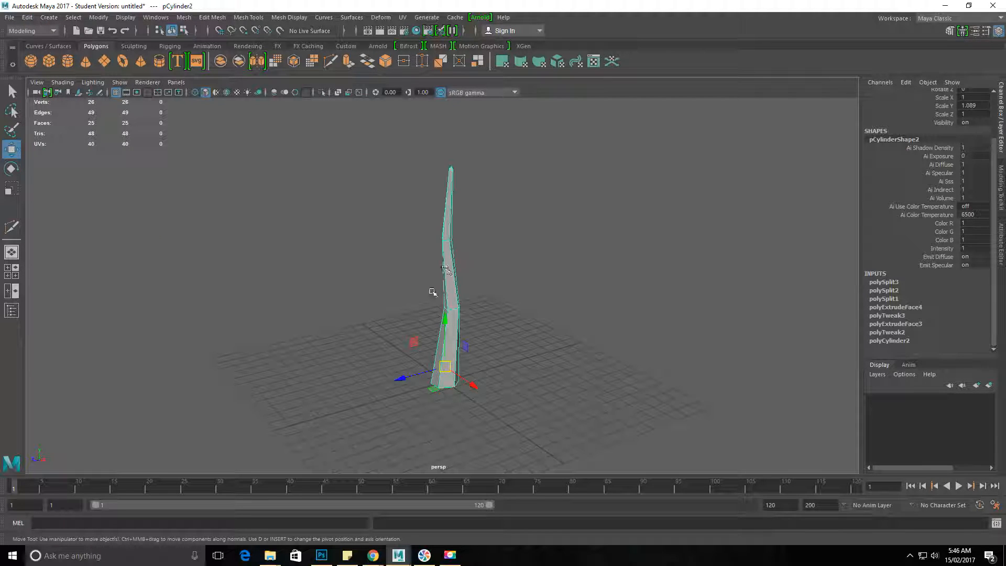
{"action": "left_click", "coordinate": [27, 17]}
{"action": "mouse_move", "coordinate": [90, 139]}
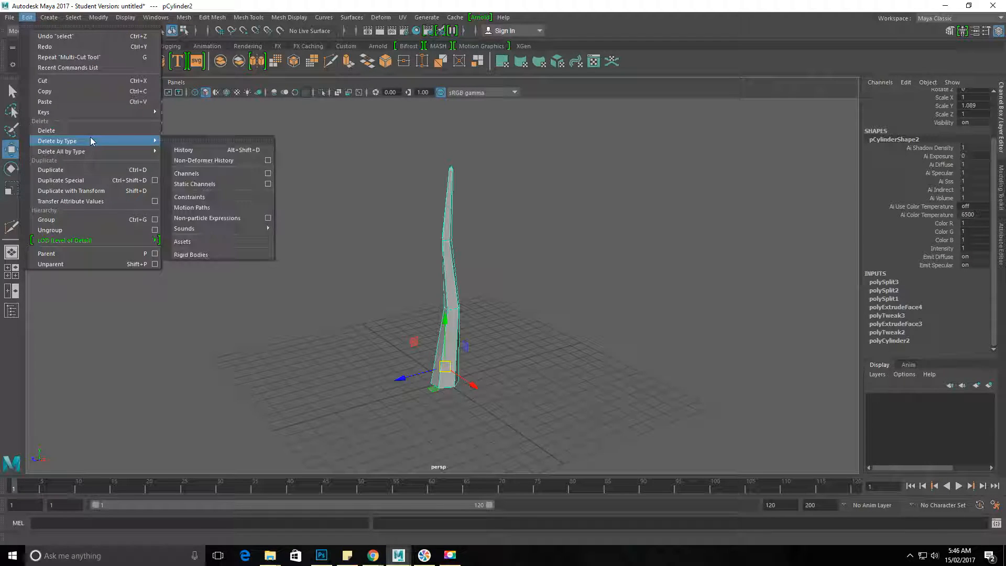
{"action": "left_click", "coordinate": [199, 151]}
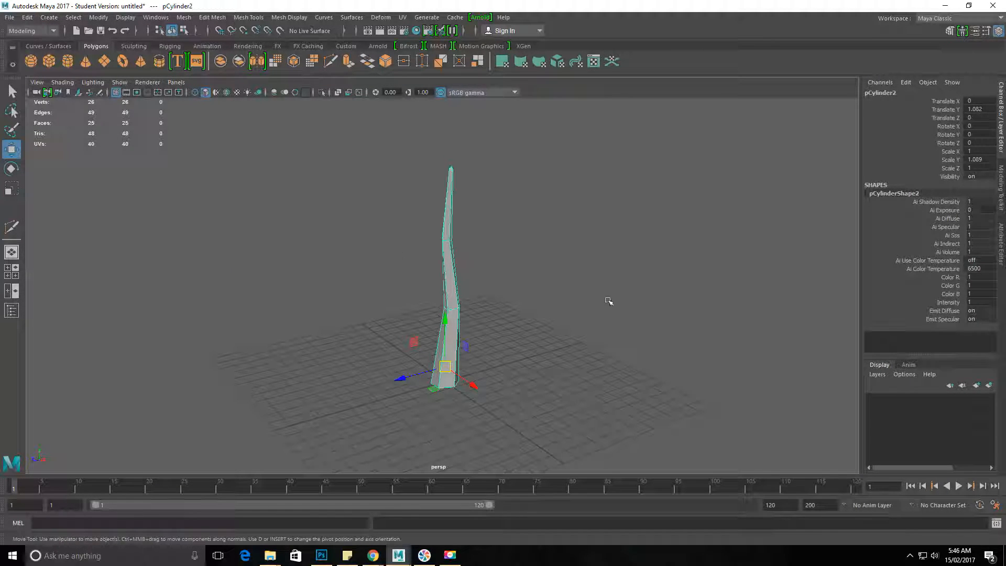
{"action": "left_click", "coordinate": [536, 314]}
Cut an edge across the trunk's hexagonal bottom cap between two opposite corner vertices with the Multi-Cut tool
{"action": "left_click_drag", "start_coordinate": [533, 298], "coordinate": [438, 274], "text": "alt"}
{"action": "left_click", "coordinate": [439, 274]}
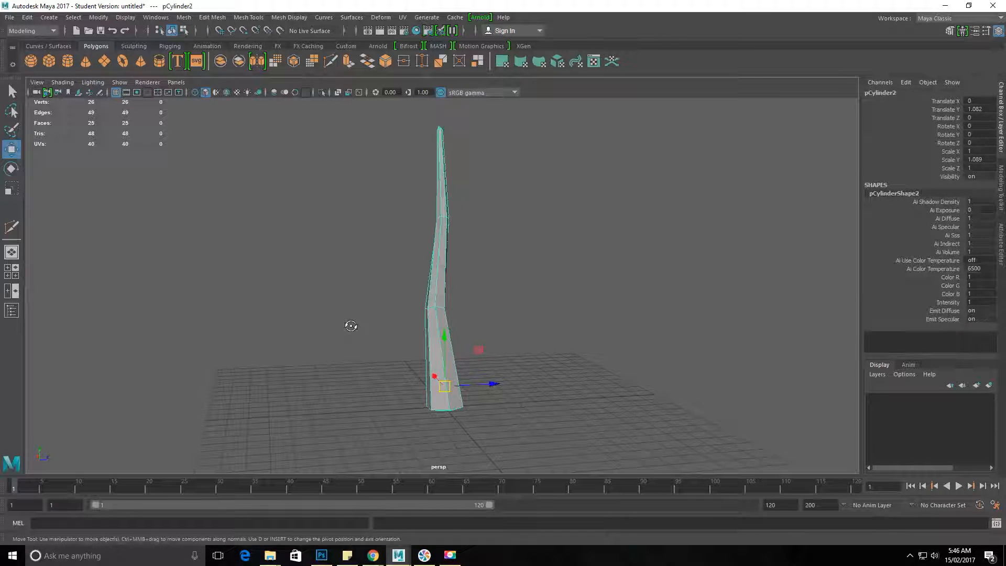
{"action": "mouse_move", "coordinate": [351, 329]}
{"action": "left_mouse_down", "text": "alt"}
{"action": "mouse_move", "coordinate": [640, 328]}
{"action": "mouse_move", "coordinate": [498, 341]}
{"action": "mouse_move", "coordinate": [362, 321]}
{"action": "left_mouse_up", "text": "alt"}
{"action": "right_click_drag", "start_coordinate": [361, 320], "coordinate": [397, 171], "text": "alt"}
{"action": "left_click_drag", "start_coordinate": [381, 326], "coordinate": [401, 309], "text": "alt"}
{"action": "right_click_drag", "start_coordinate": [401, 309], "coordinate": [562, 373], "text": "alt"}
{"action": "left_click_drag", "start_coordinate": [562, 372], "coordinate": [362, 305], "text": "alt"}
{"action": "key", "text": "g"}
{"action": "left_click", "coordinate": [364, 303]}
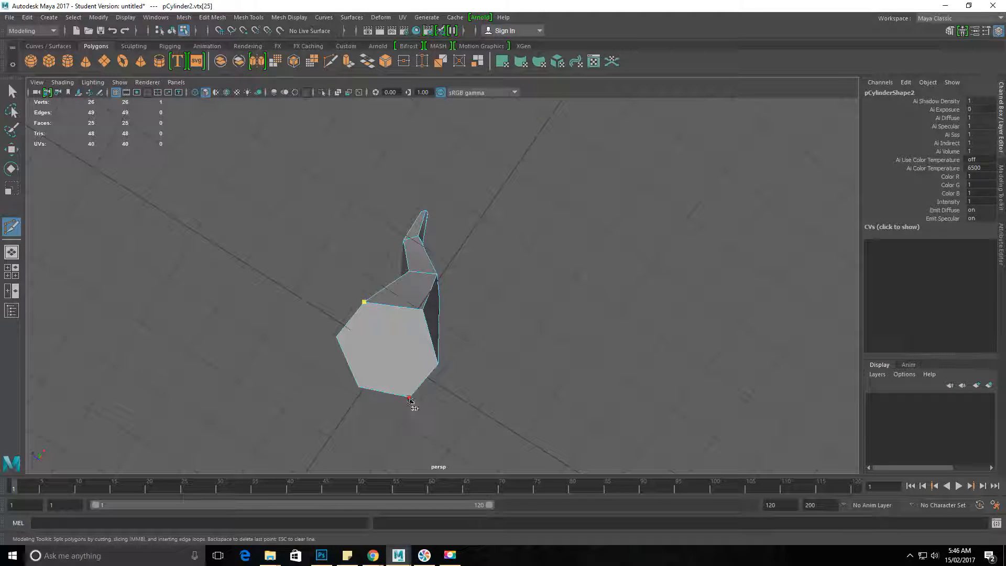
{"action": "key", "text": "Return"}
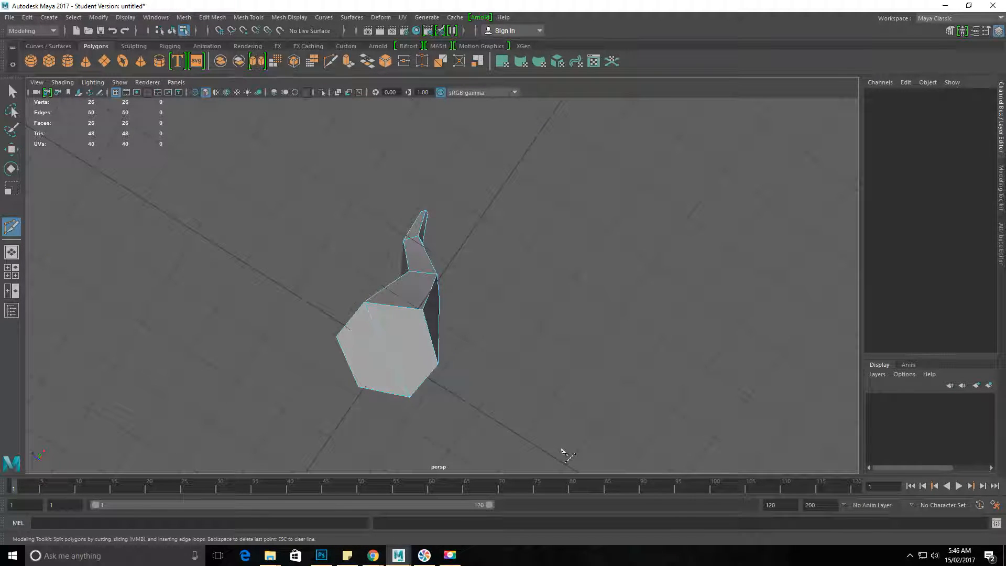
Return the trunk to object mode and delete the history left by the bottom cap cut
{"action": "left_click_drag", "start_coordinate": [504, 355], "coordinate": [419, 236], "text": "alt"}
{"action": "key", "text": "q"}
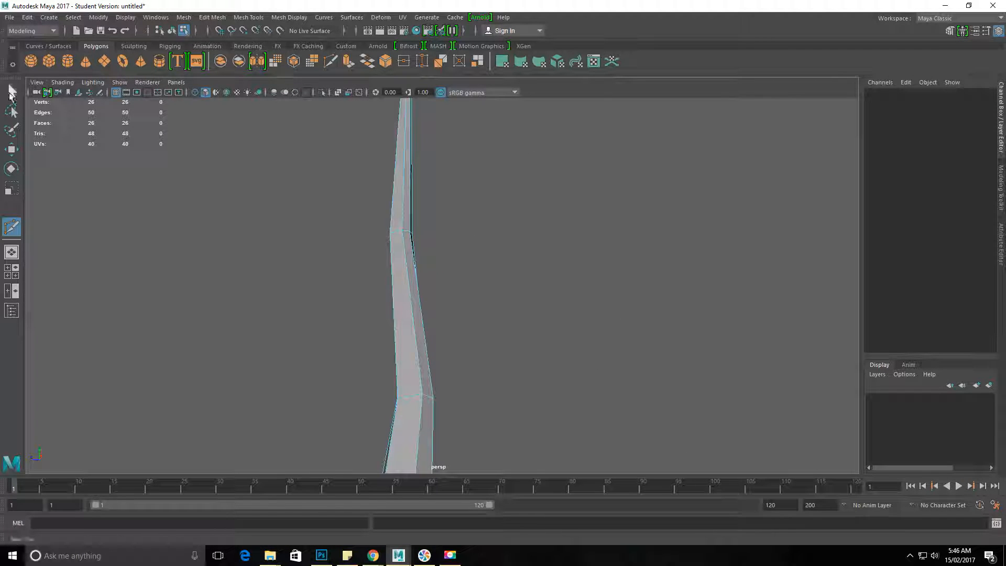
{"action": "scroll", "coordinate": [472, 303], "scroll_direction": "down", "scroll_amount": 3}
{"action": "scroll", "coordinate": [427, 270], "scroll_direction": "up", "scroll_amount": 1}
{"action": "right_click_drag", "start_coordinate": [427, 270], "coordinate": [472, 237]}
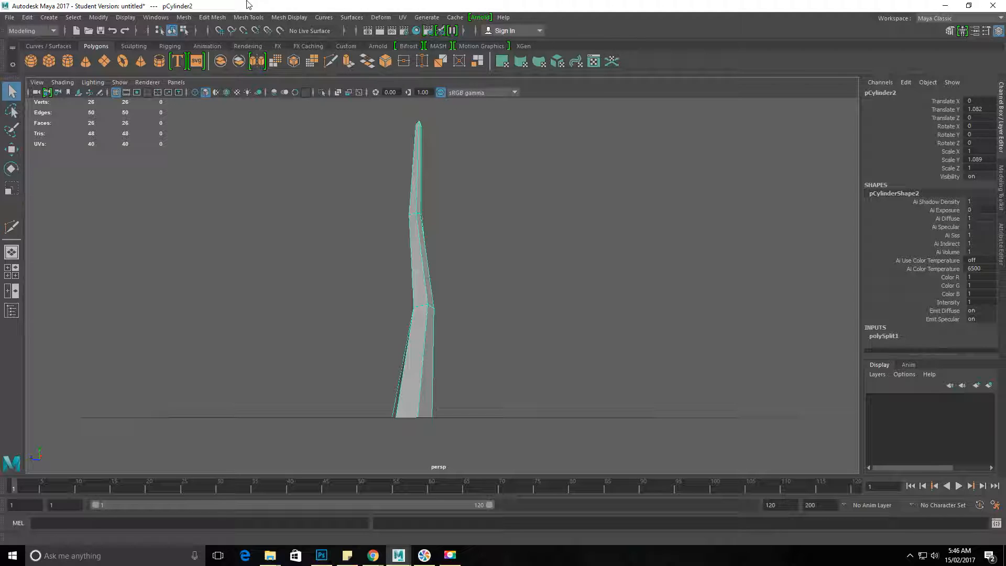
{"action": "left_click", "coordinate": [26, 17]}
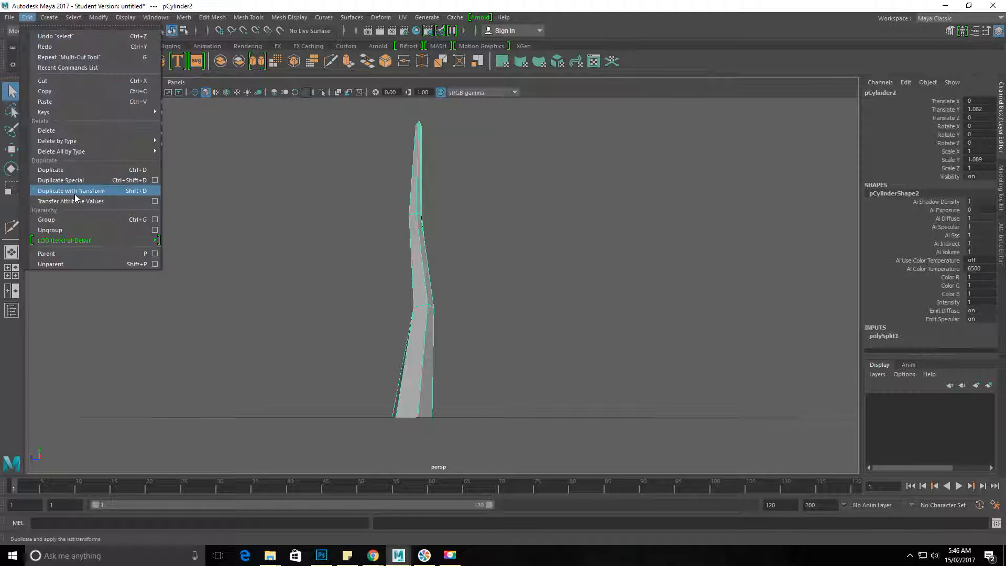
{"action": "mouse_move", "coordinate": [89, 140]}
{"action": "left_click", "coordinate": [243, 150]}
{"action": "left_click_drag", "start_coordinate": [452, 294], "coordinate": [382, 308], "text": "alt"}
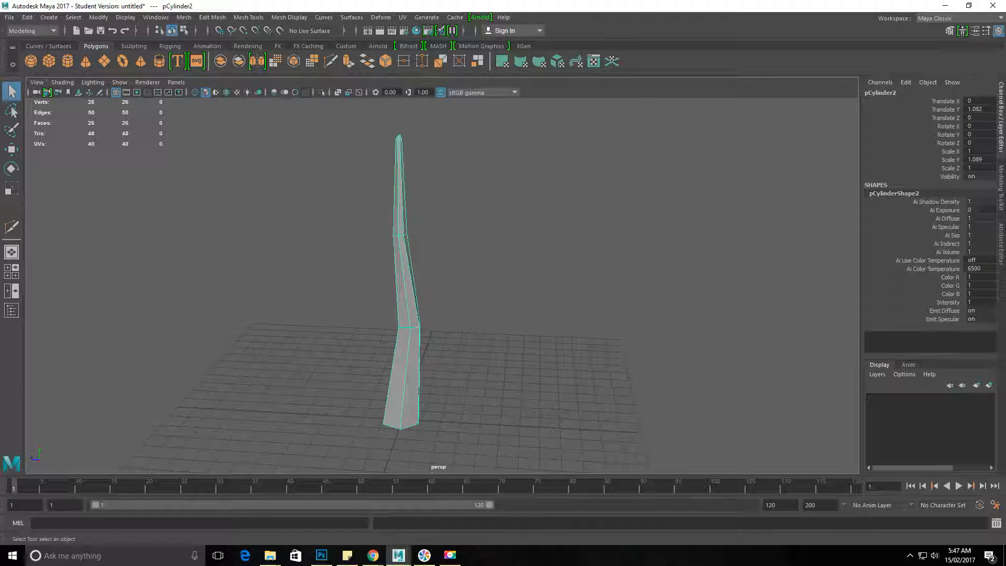